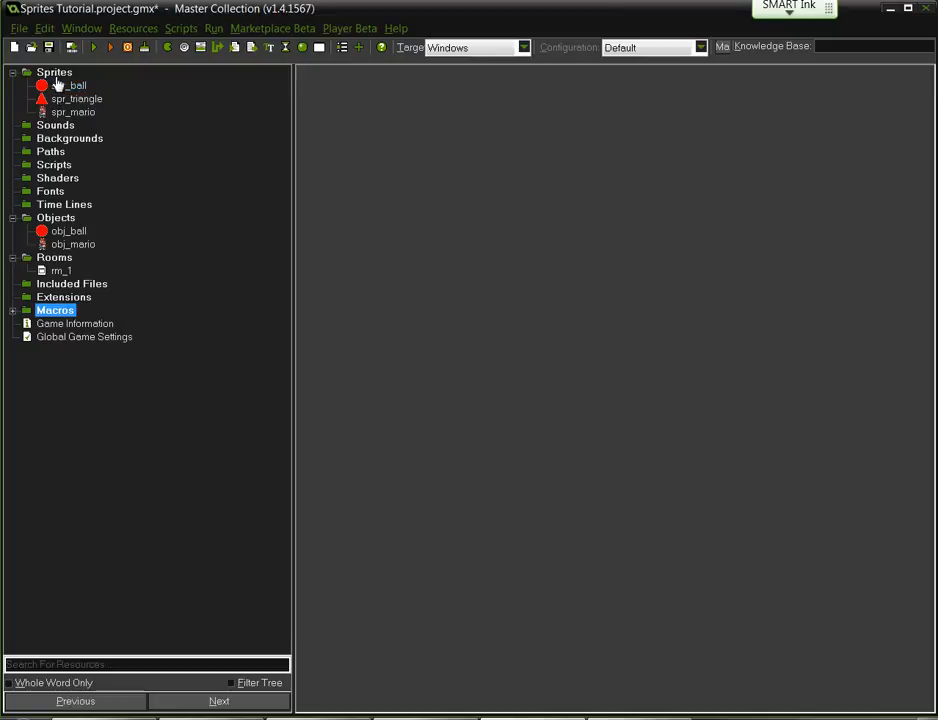
# - Look over the right-click actions for the Sprites folder and spr_ball
pyautogui.rightClick(54, 73)
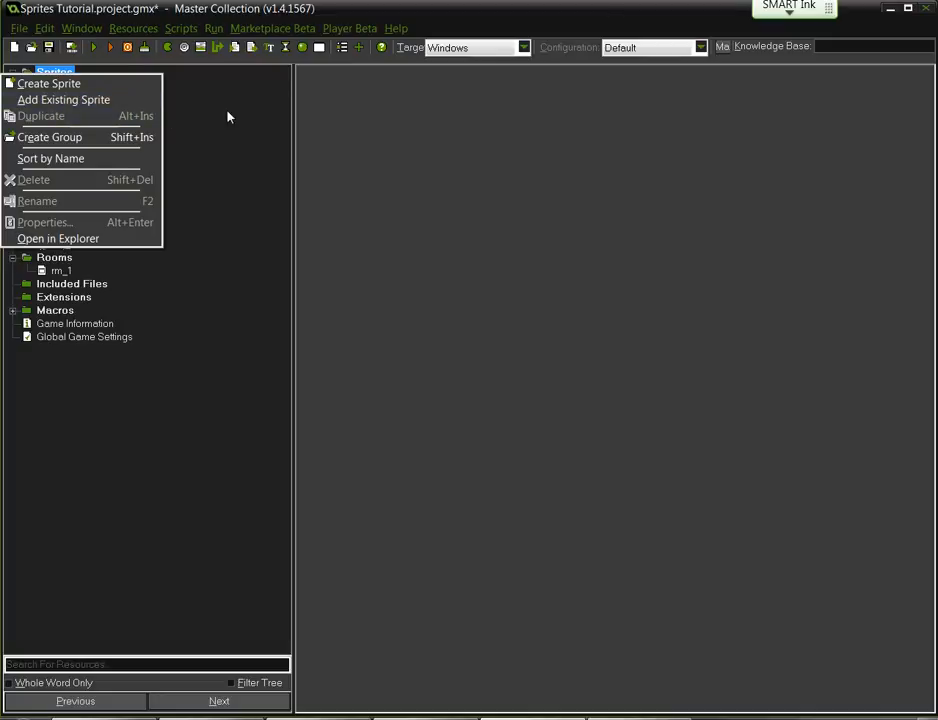
pyautogui.click(226, 115)
pyautogui.click(75, 87)
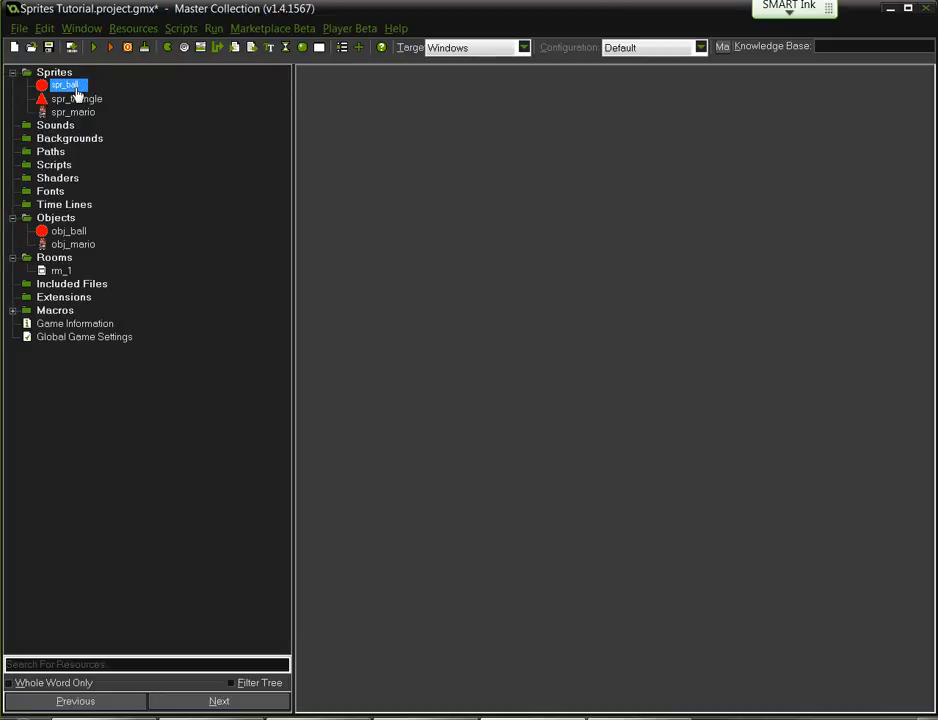
pyautogui.rightClick(75, 91)
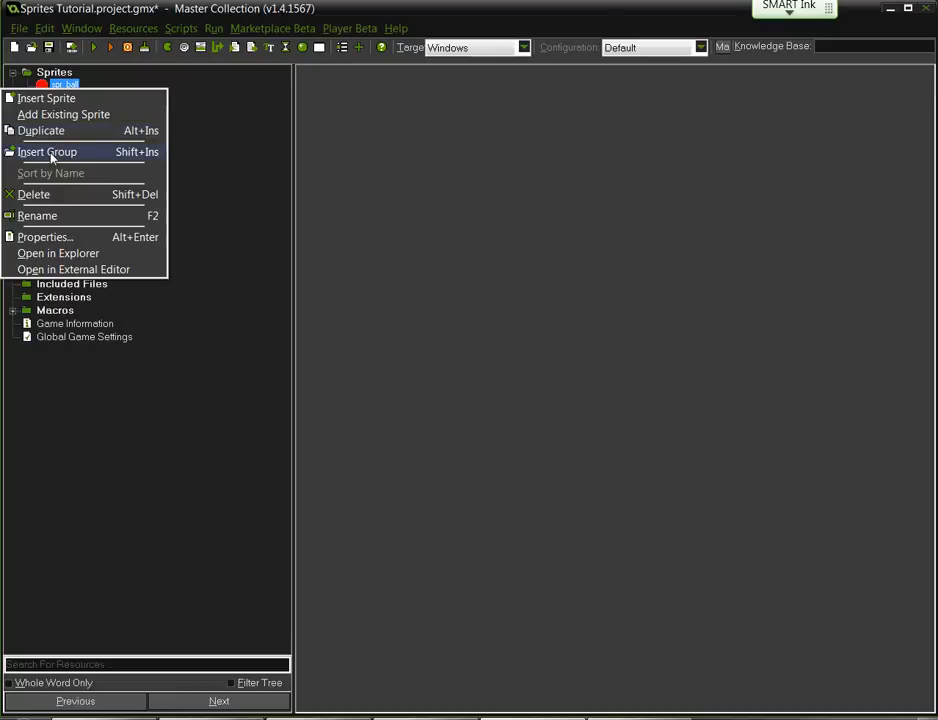
pyautogui.click(225, 137)
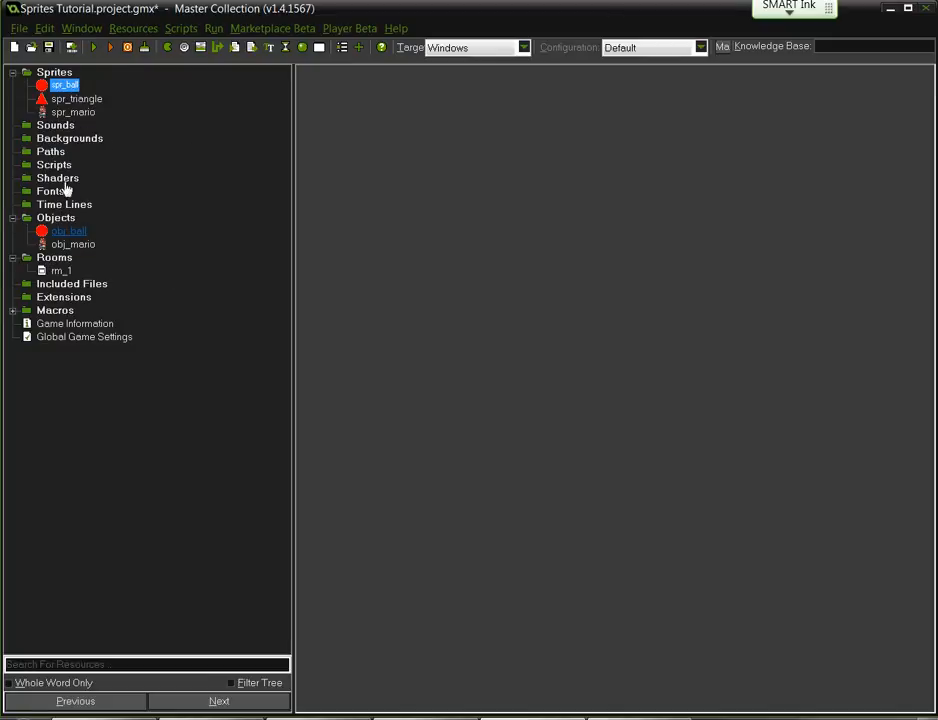
# - Insert a new sprite group named 'Player' from spr_ball's menu
pyautogui.rightClick(62, 88)
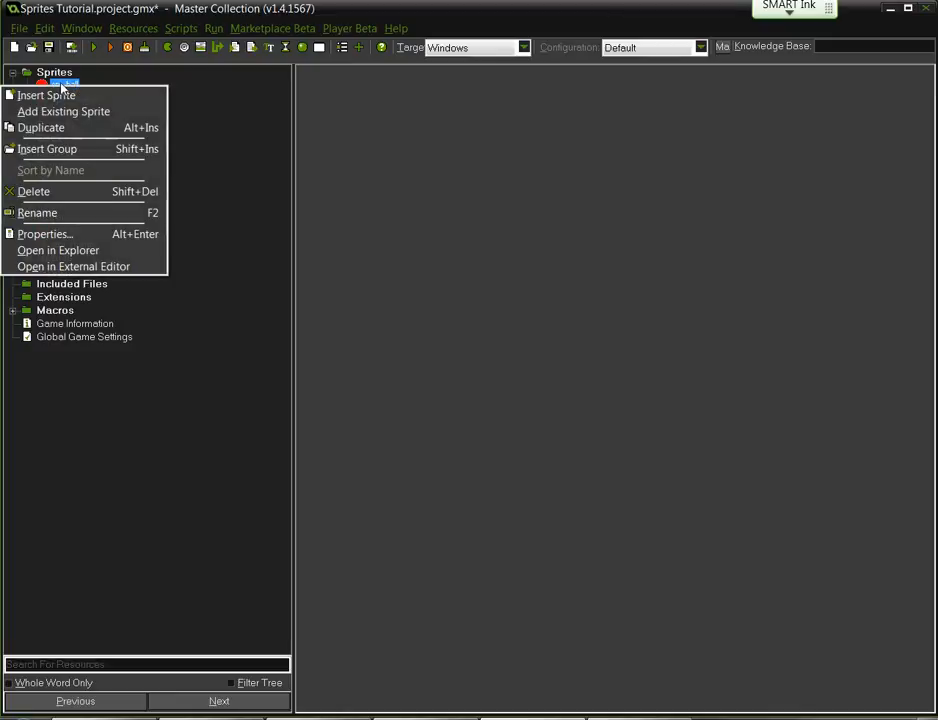
pyautogui.click(45, 149)
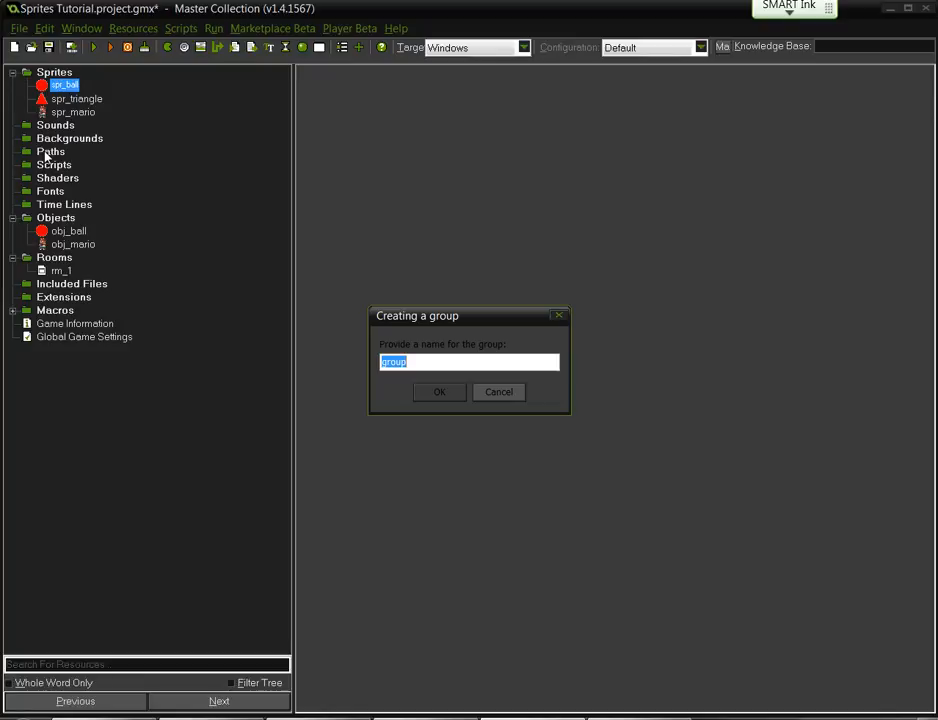
pyautogui.write('Player')
pyautogui.press('Return')
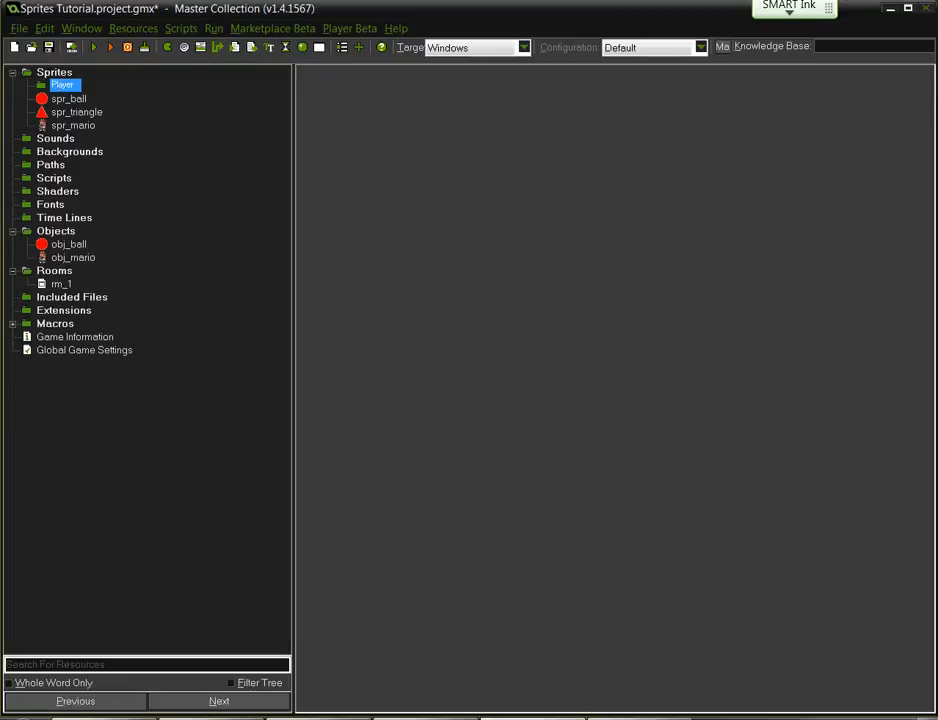
# - Move spr_ball and spr_mario into Player, collapse and expand it, then move them back out
pyautogui.moveTo(68, 98)
pyautogui.mouseDown()
pyautogui.moveTo(62, 85)
pyautogui.moveTo(65, 102)
pyautogui.mouseUp()
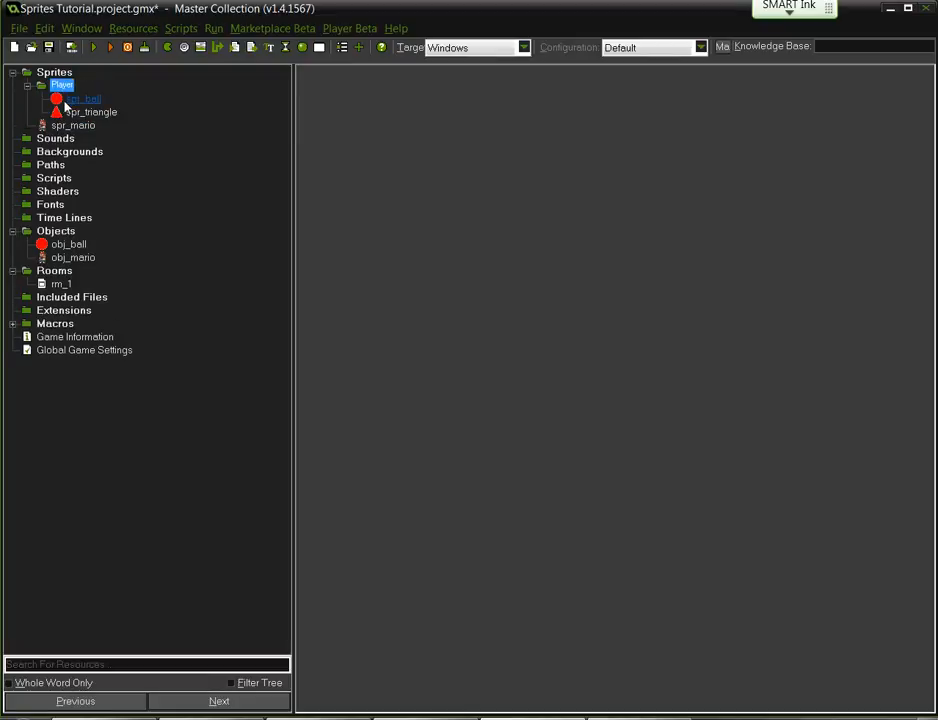
pyautogui.click(27, 86)
pyautogui.click(28, 88)
pyautogui.click(28, 88)
pyautogui.moveTo(72, 100); pyautogui.dragTo(70, 88)
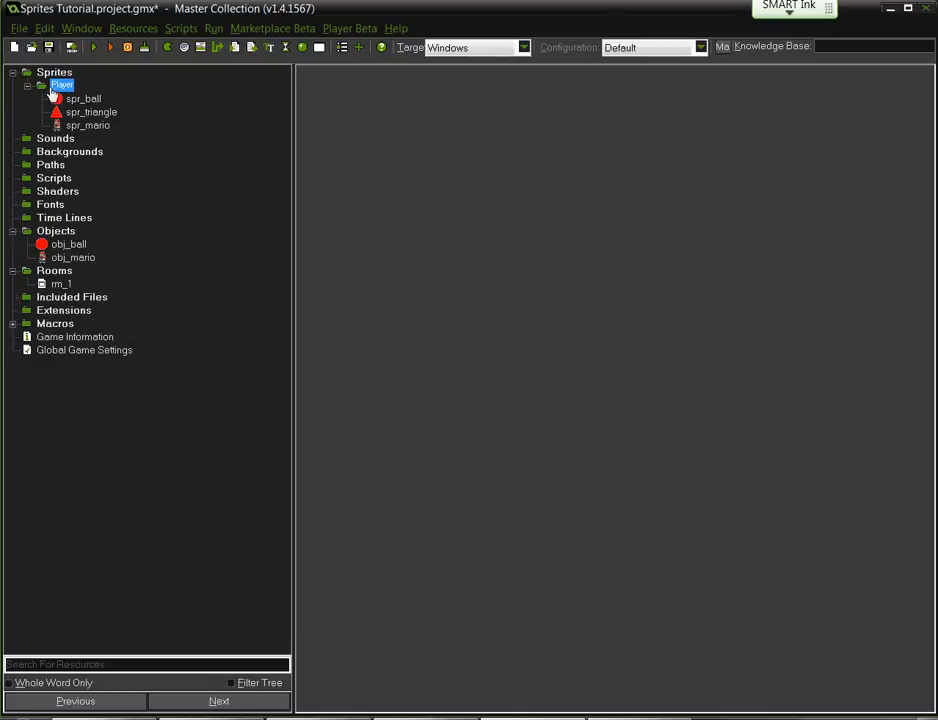
pyautogui.click(28, 88)
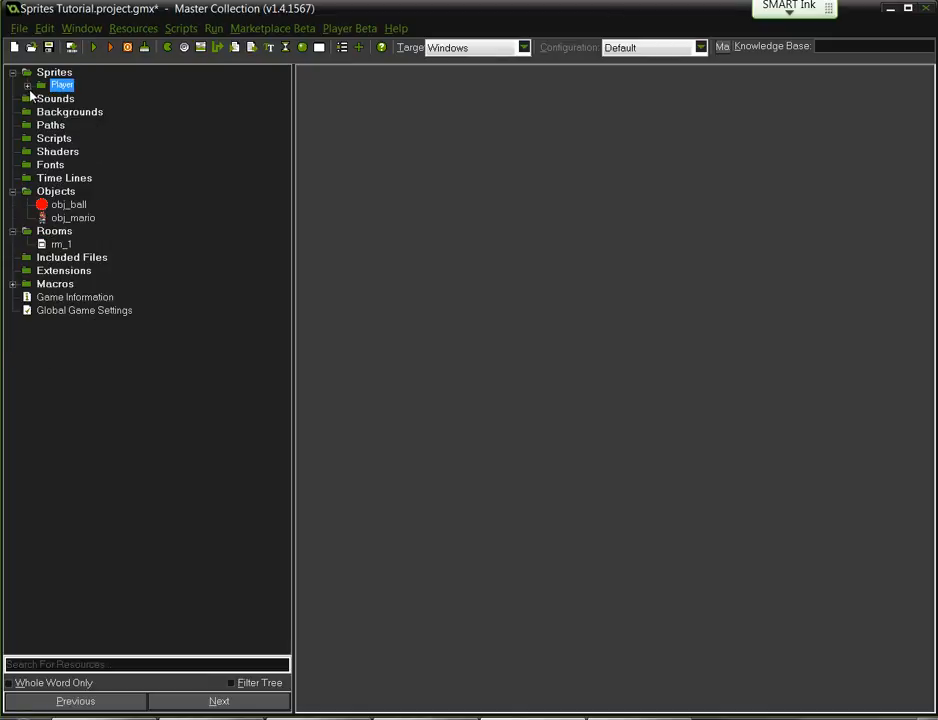
pyautogui.click(28, 87)
pyautogui.click(69, 97)
pyautogui.doubleClick(63, 84)
pyautogui.moveTo(64, 80); pyautogui.dragTo(72, 114)
pyautogui.doubleClick(44, 99)
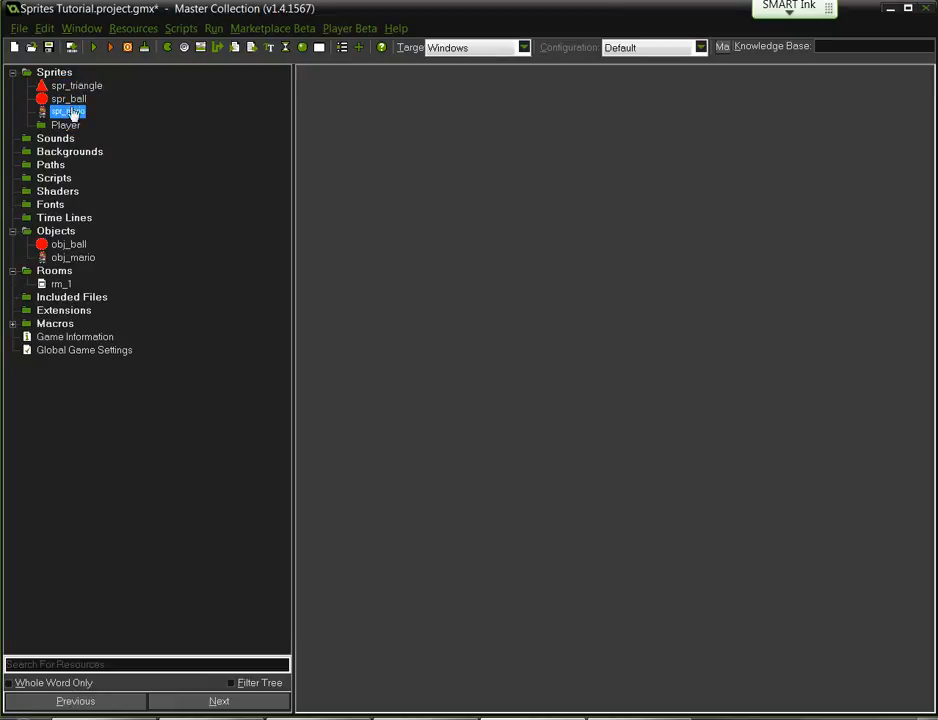
# - Delete the empty Player group and confirm with Yes
pyautogui.rightClick(64, 125)
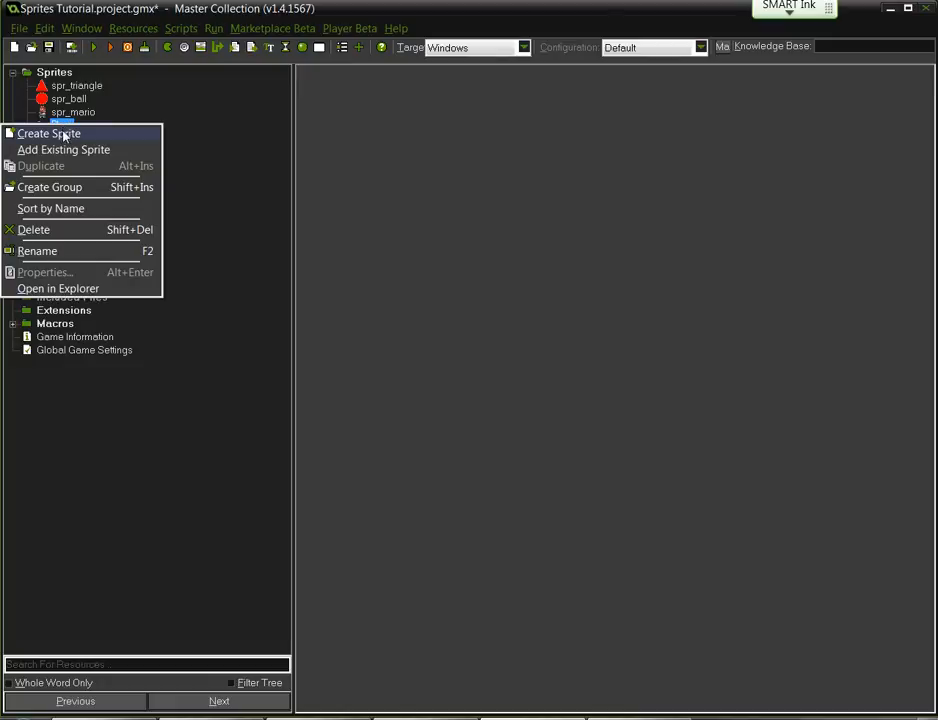
pyautogui.click(58, 229)
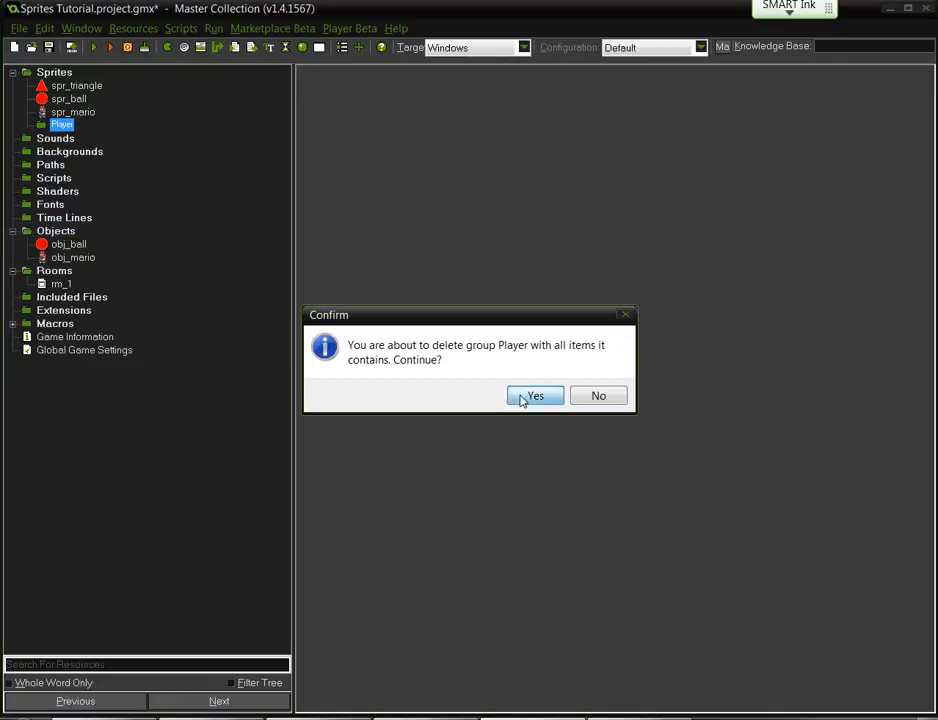
pyautogui.click(523, 399)
# - Put the sprites in name order: spr_ball, spr_mario, spr_triangle
pyautogui.moveTo(58, 101); pyautogui.dragTo(61, 79)
pyautogui.rightClick(60, 76)
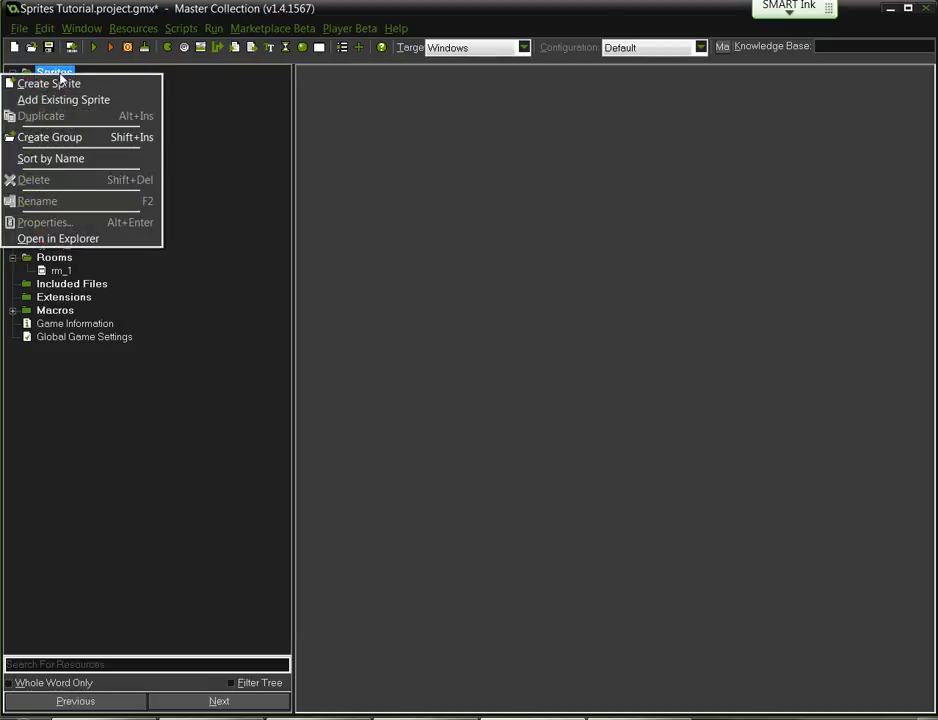
pyautogui.click(58, 160)
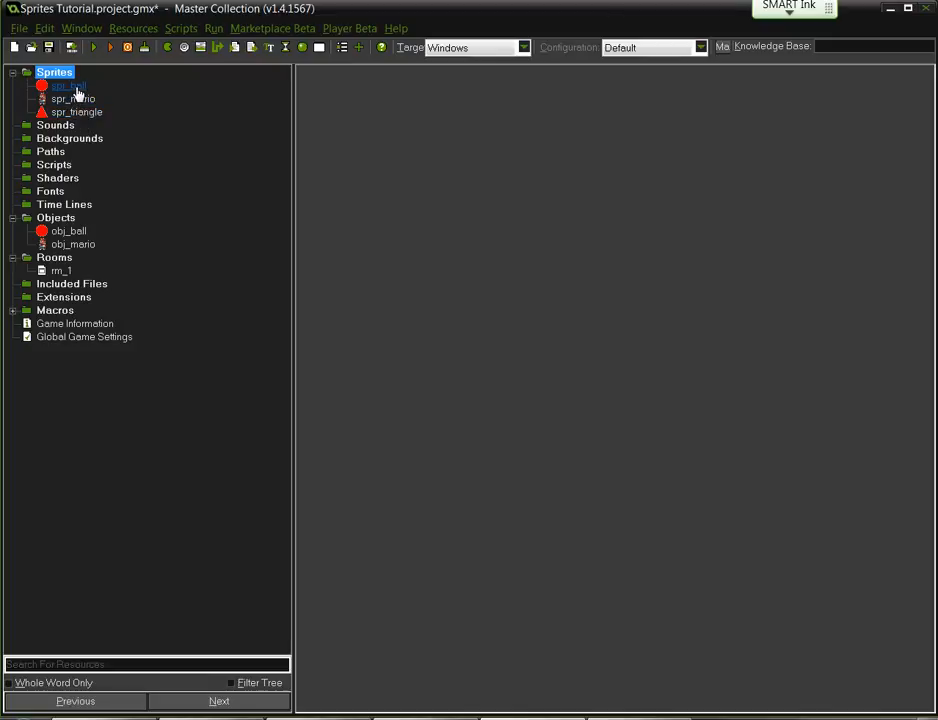
# - Check spr_ball's properties twice (32×32, one subimage), then show its context menu
pyautogui.rightClick(77, 90)
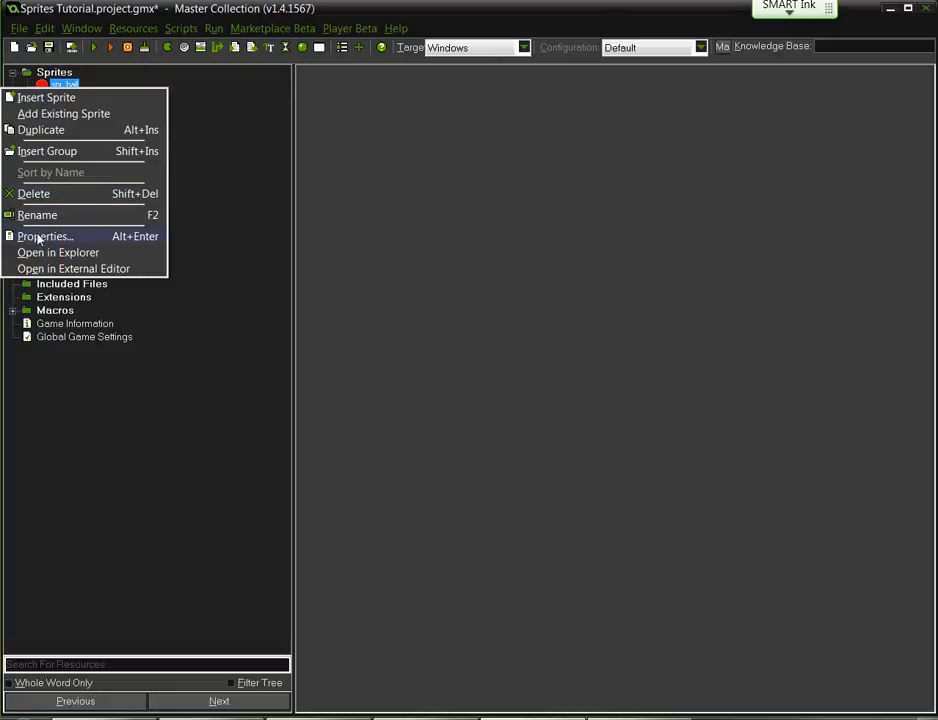
pyautogui.click(38, 236)
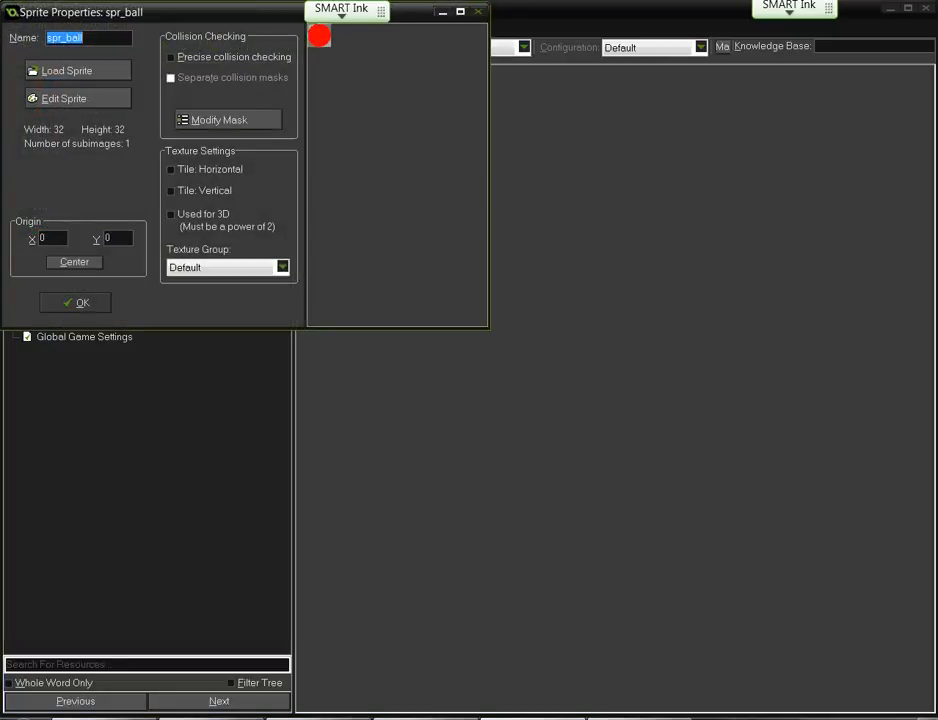
pyautogui.click(72, 308)
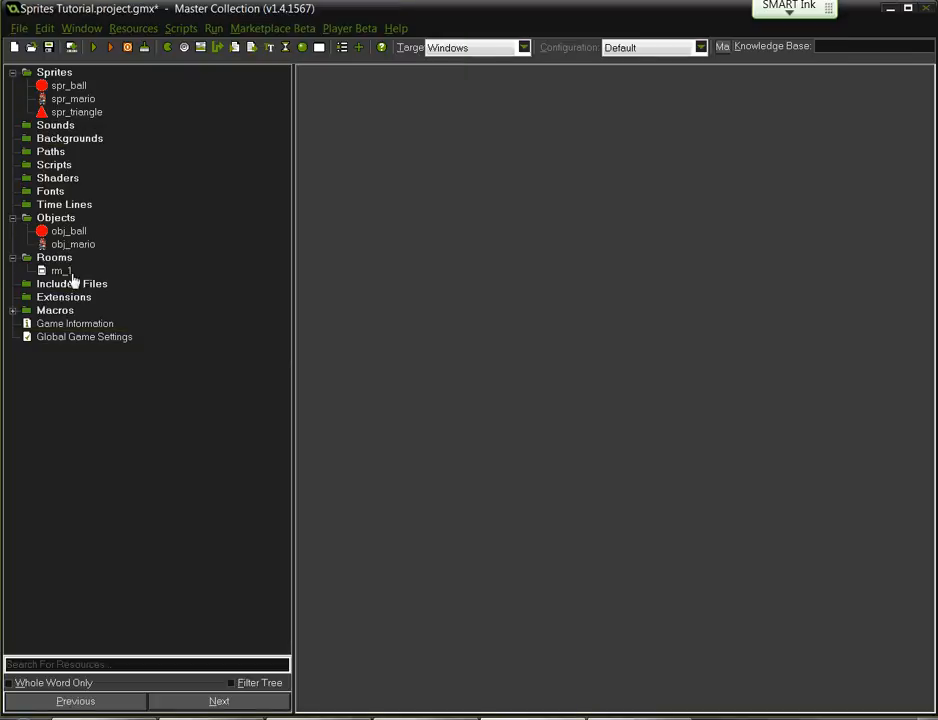
pyautogui.doubleClick(66, 88)
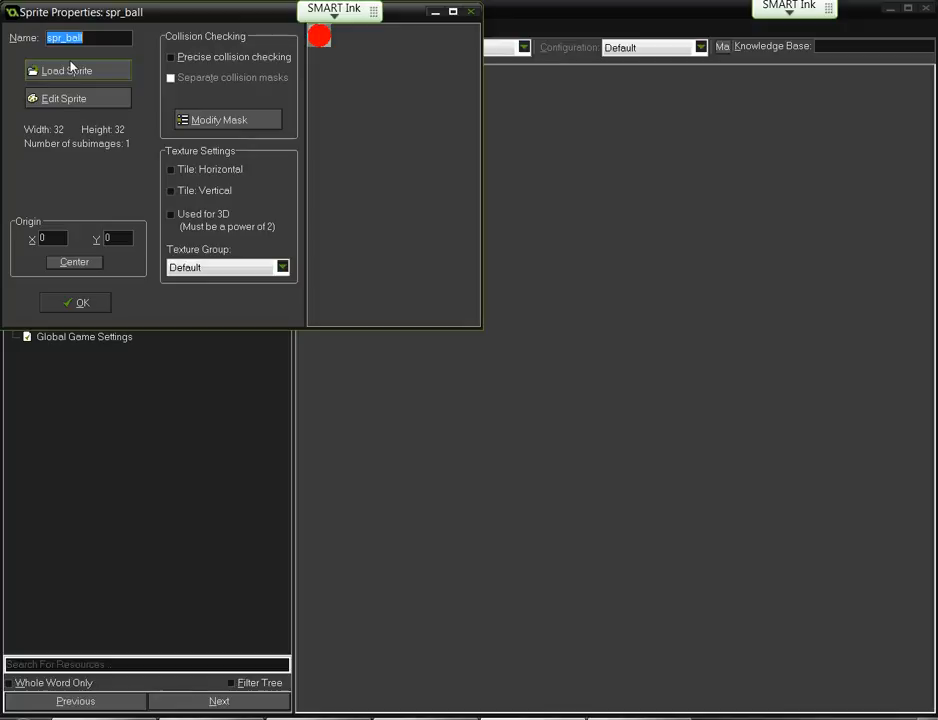
pyautogui.click(60, 314)
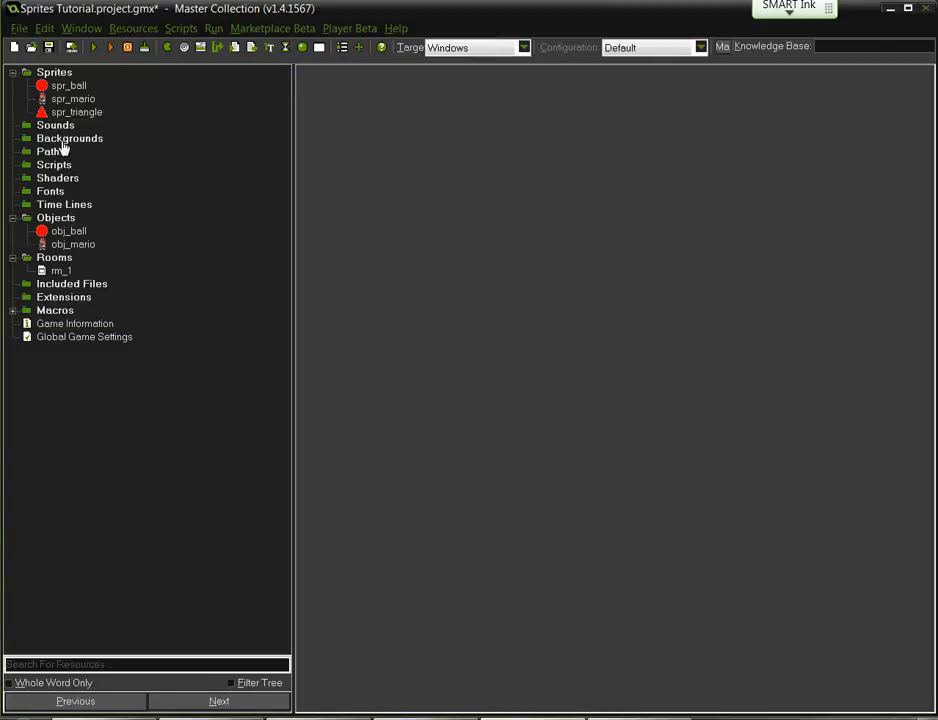
pyautogui.rightClick(58, 90)
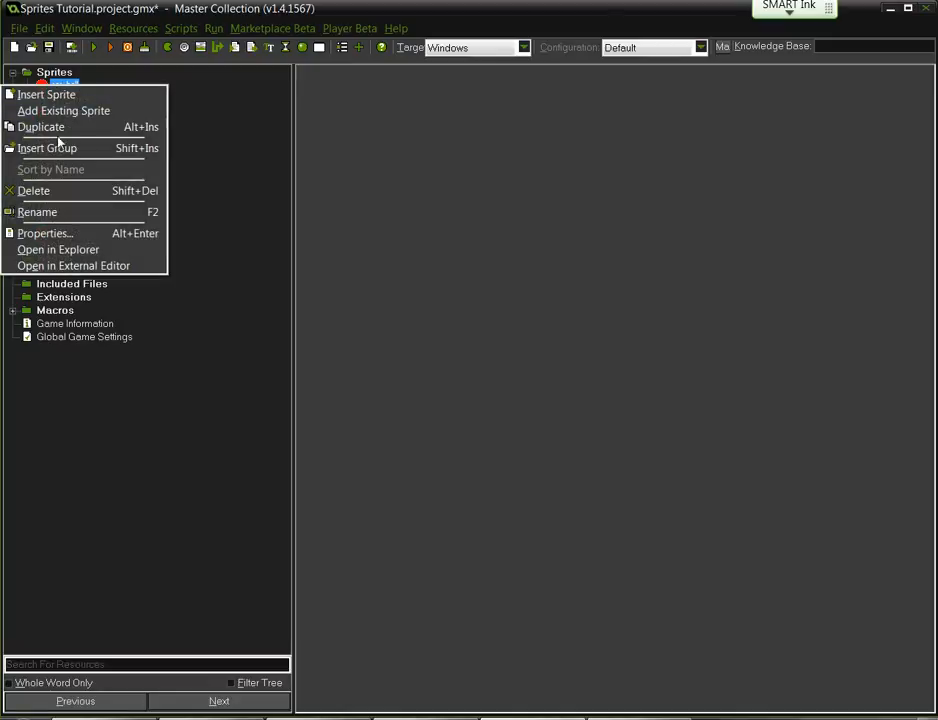
# - Show spr_ball's files in Explorer and browse to the Sprites Tutorial.gmx sprites folder
pyautogui.click(63, 252)
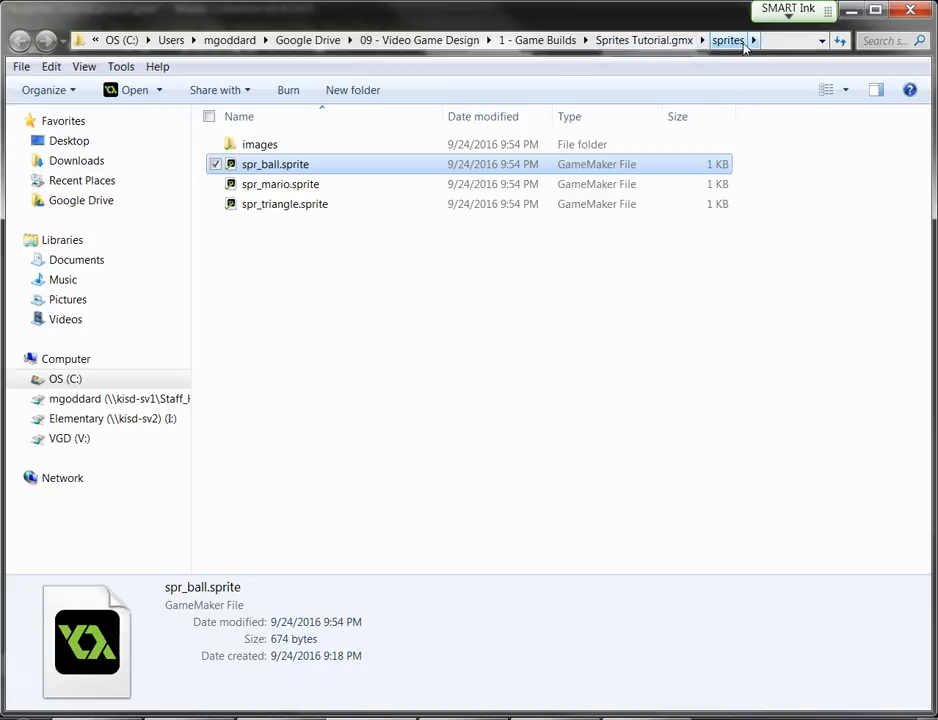
pyautogui.click(640, 40)
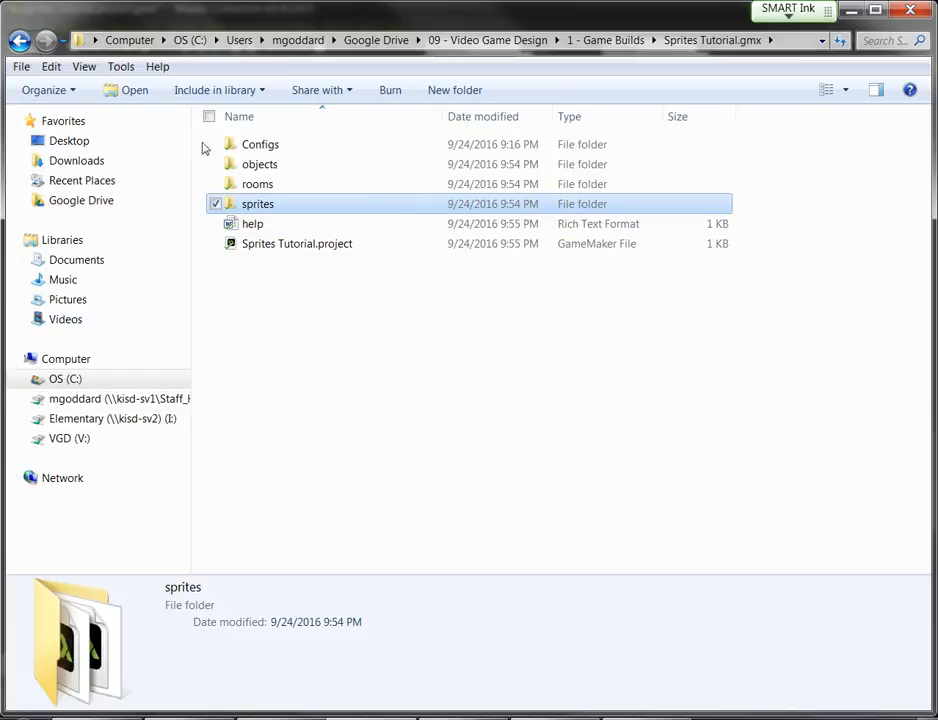
pyautogui.click(607, 44)
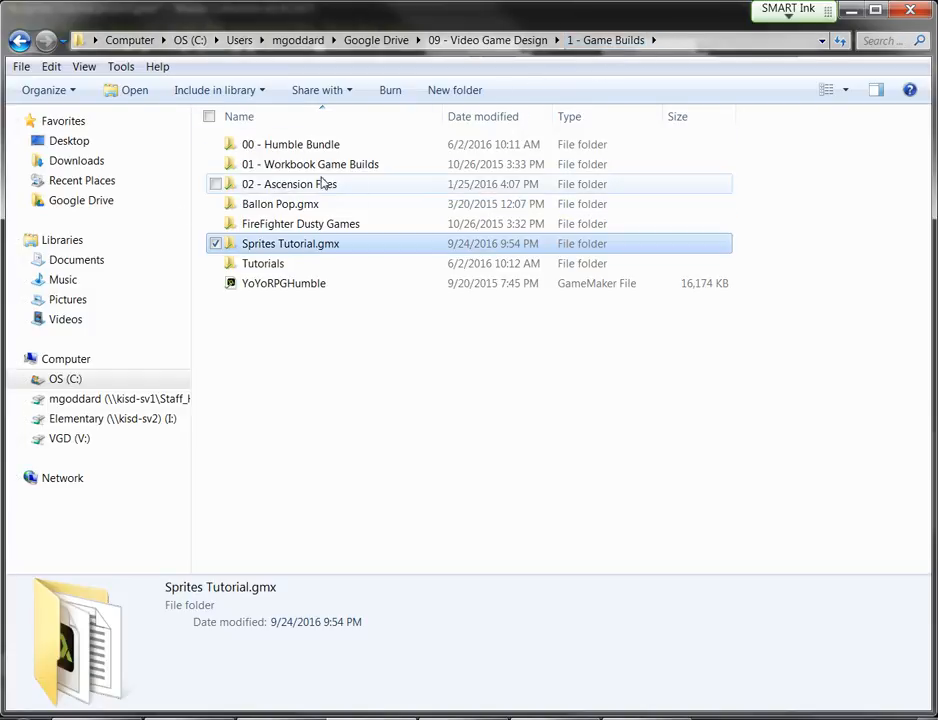
pyautogui.doubleClick(279, 245)
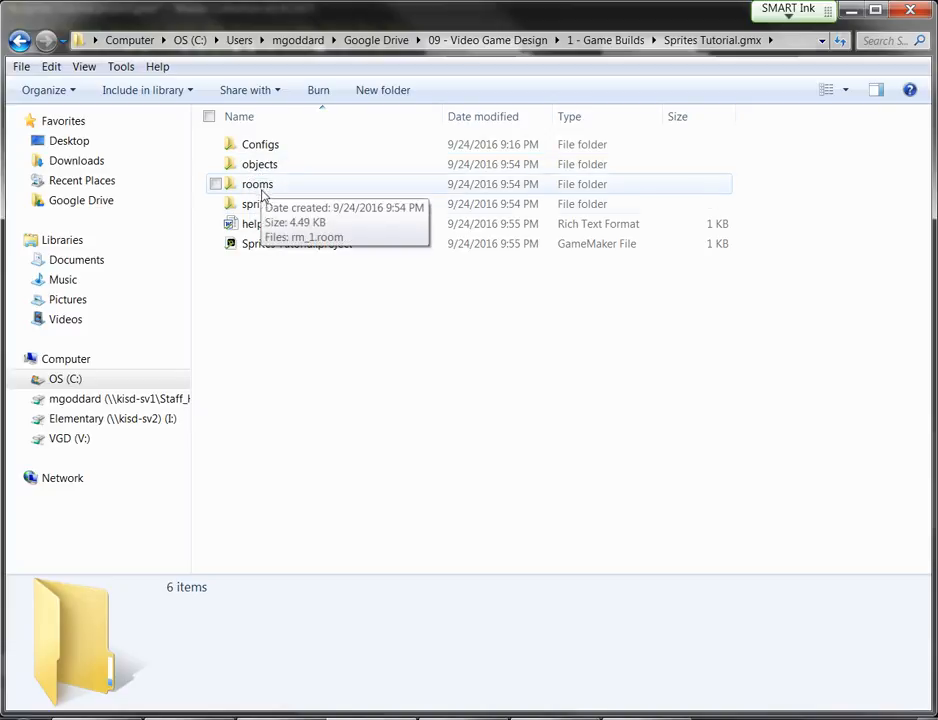
pyautogui.doubleClick(262, 205)
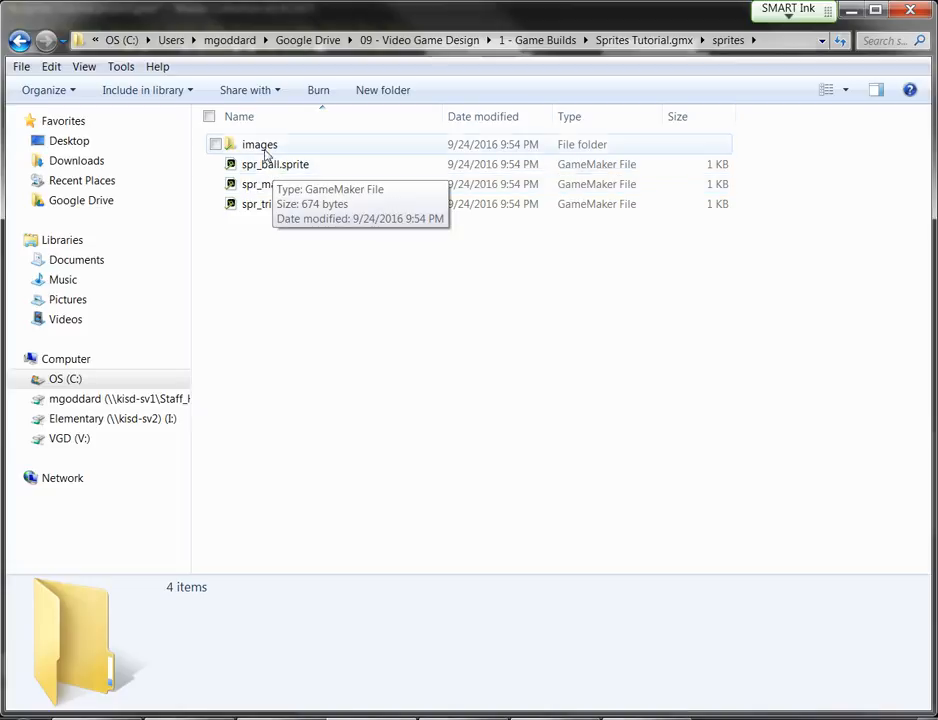
# - Inspect the images folder with spr_ball_0, return to sprites, and minimize Explorer
pyautogui.doubleClick(266, 150)
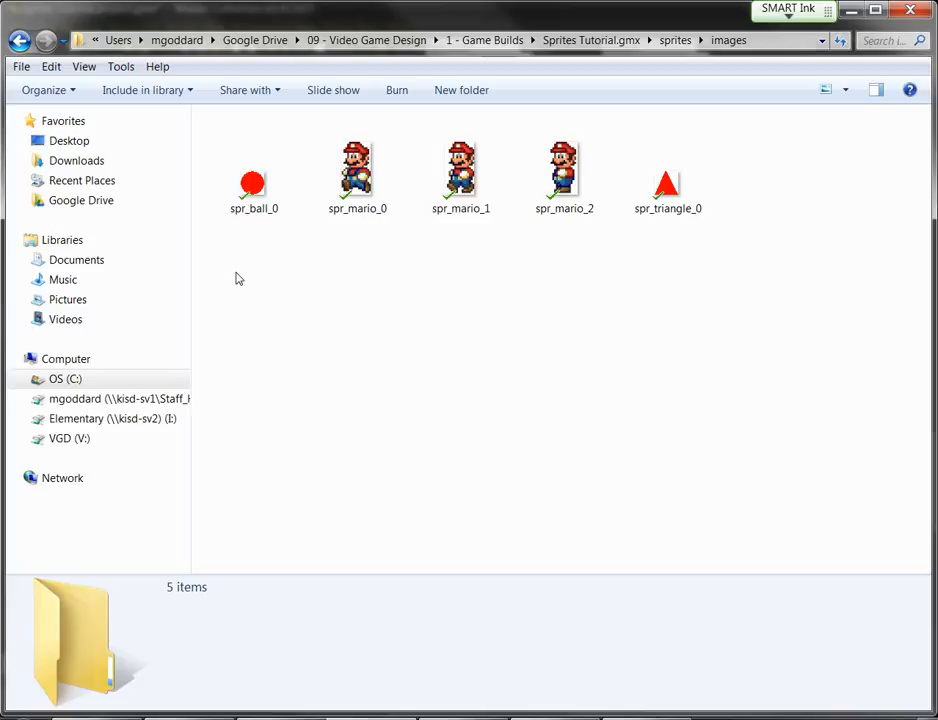
pyautogui.click(252, 216)
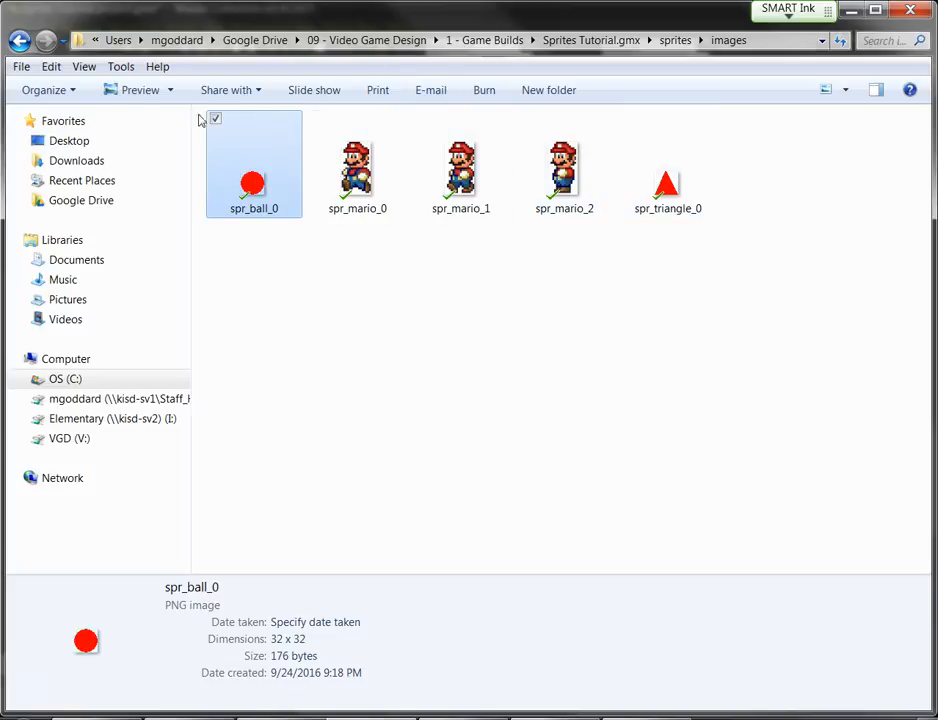
pyautogui.click(674, 41)
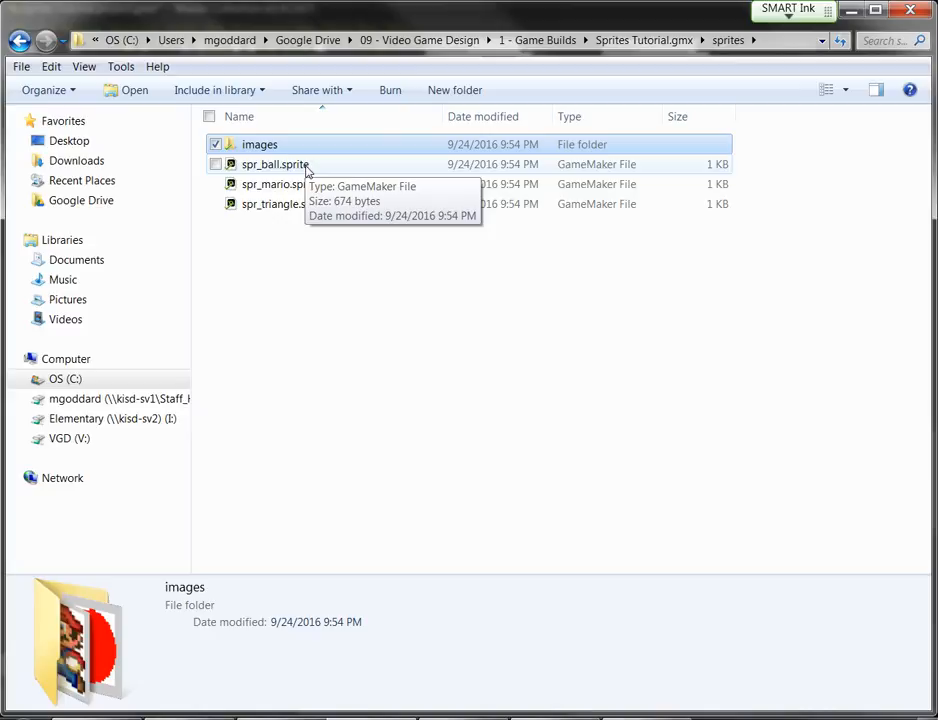
pyautogui.doubleClick(274, 146)
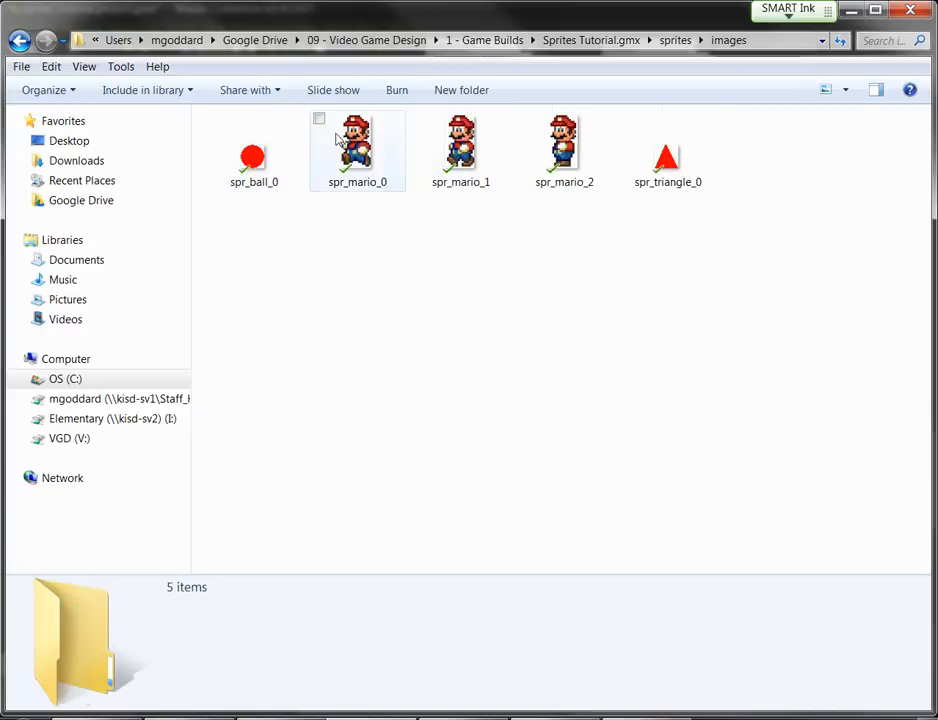
pyautogui.hotkey('alt', 'Left')
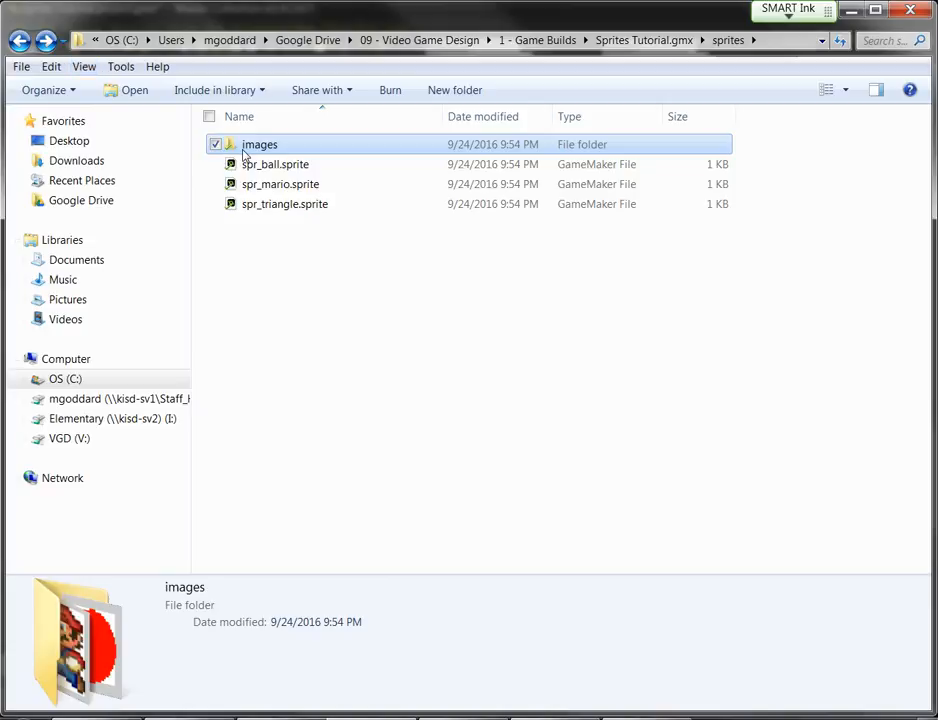
pyautogui.click(851, 10)
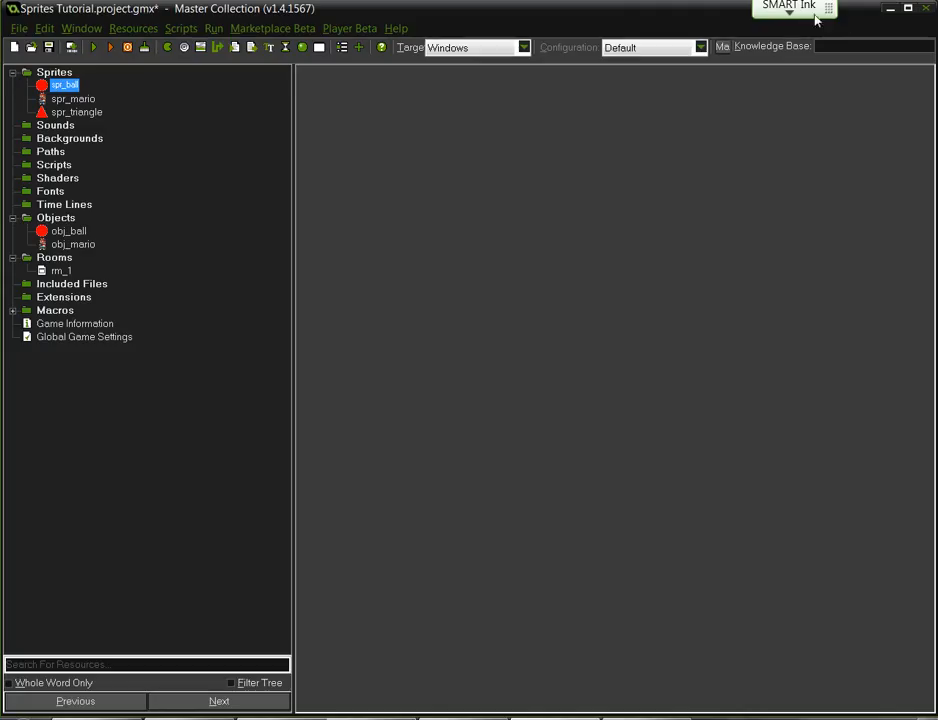
# - Reopen spr_ball's properties and launch and close its Sprite Editor showing the 32×32 frame
pyautogui.click(396, 28)
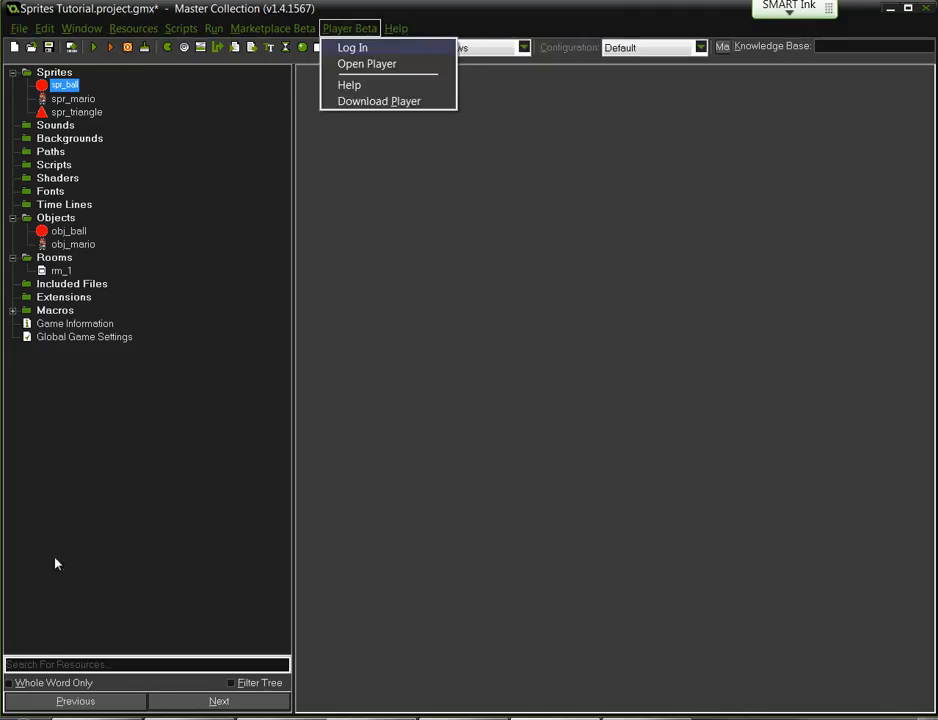
pyautogui.doubleClick(65, 86)
pyautogui.click(65, 304)
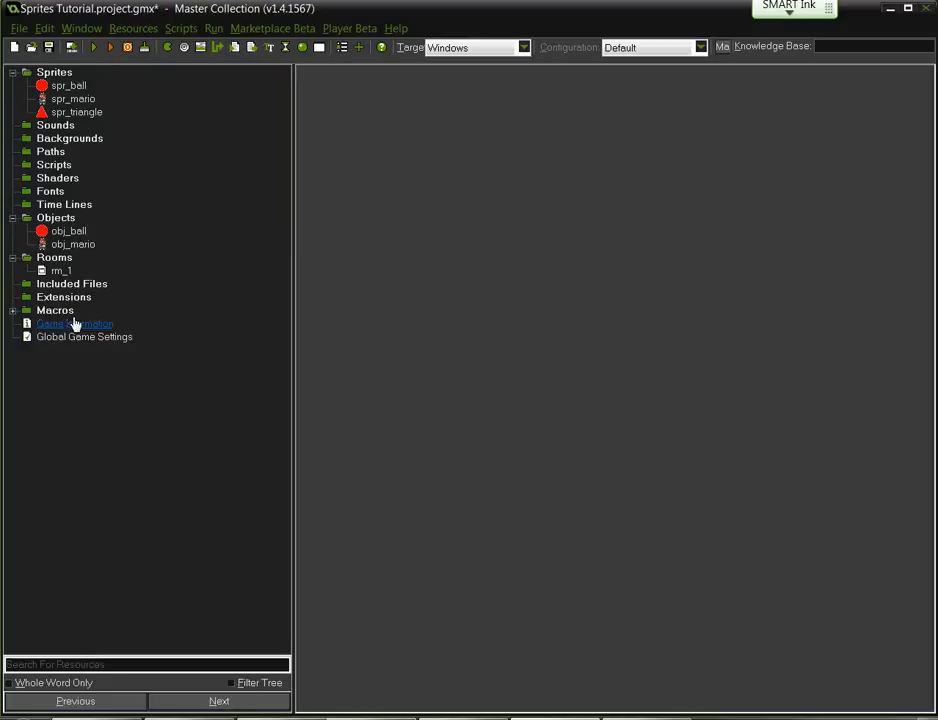
pyautogui.doubleClick(86, 89)
pyautogui.click(87, 96)
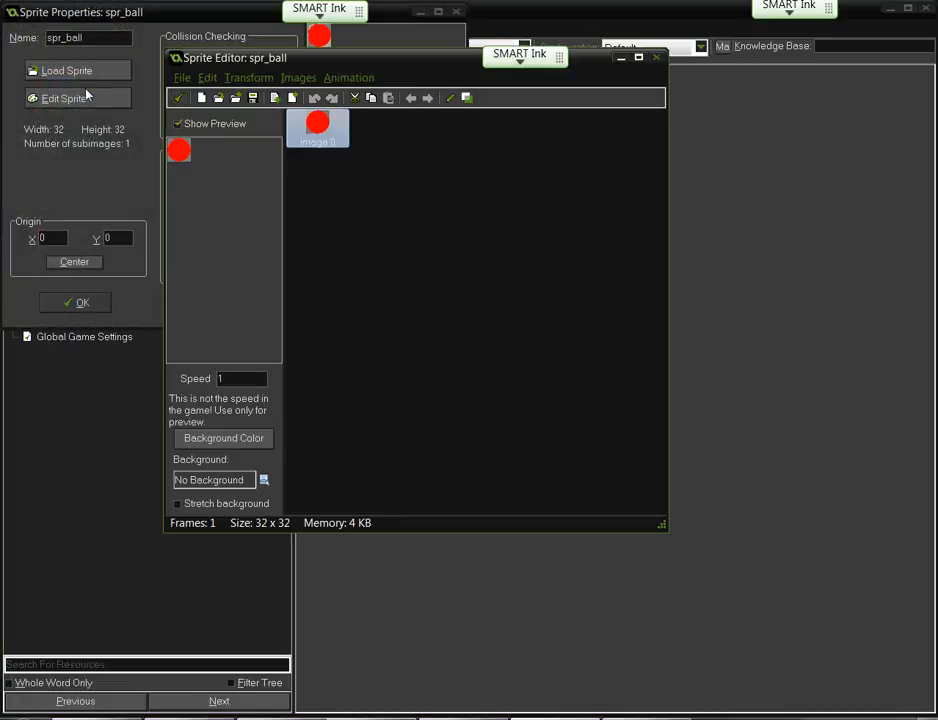
pyautogui.click(656, 60)
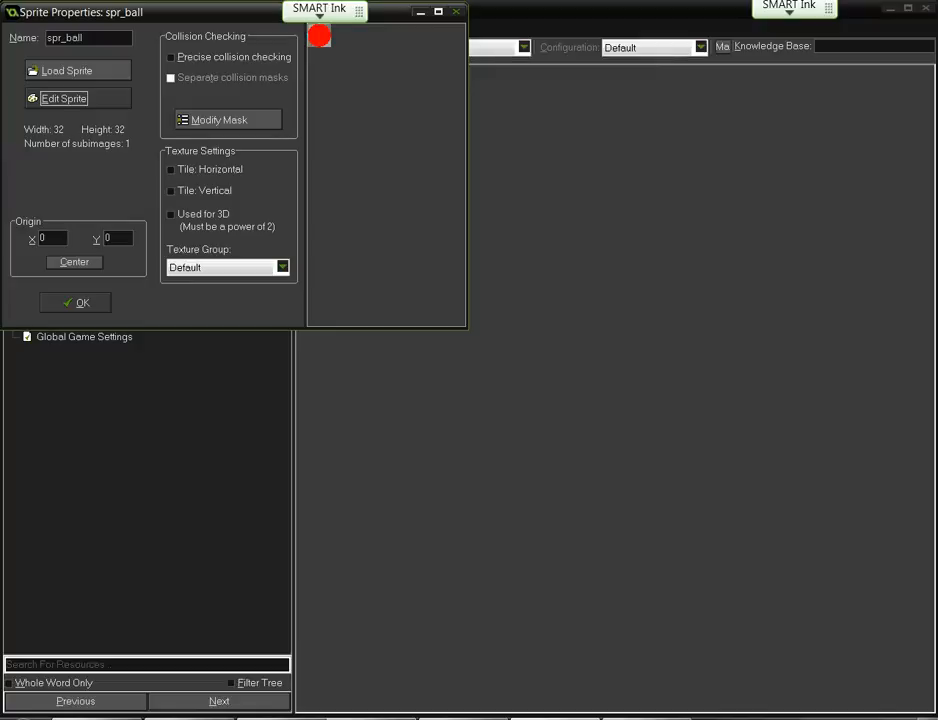
pyautogui.click(85, 100)
# - Try centring and dragging spr_ball's origin, then reset it to 0, 0 and click OK
pyautogui.click(64, 263)
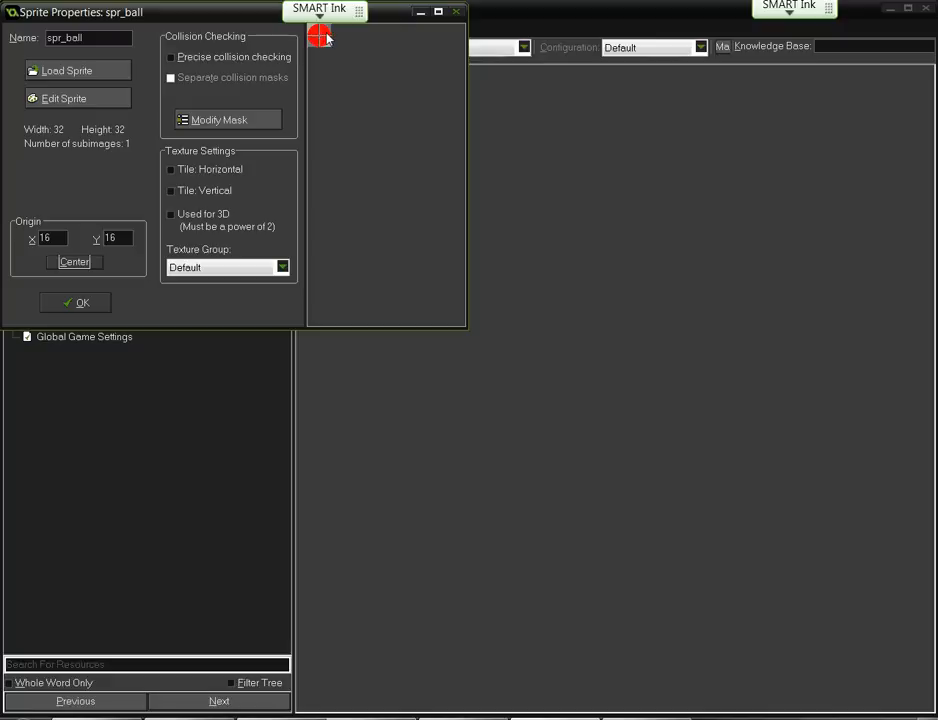
pyautogui.moveTo(324, 38); pyautogui.dragTo(321, 44)
pyautogui.doubleClick(48, 238)
pyautogui.write('0')
pyautogui.press('Tab')
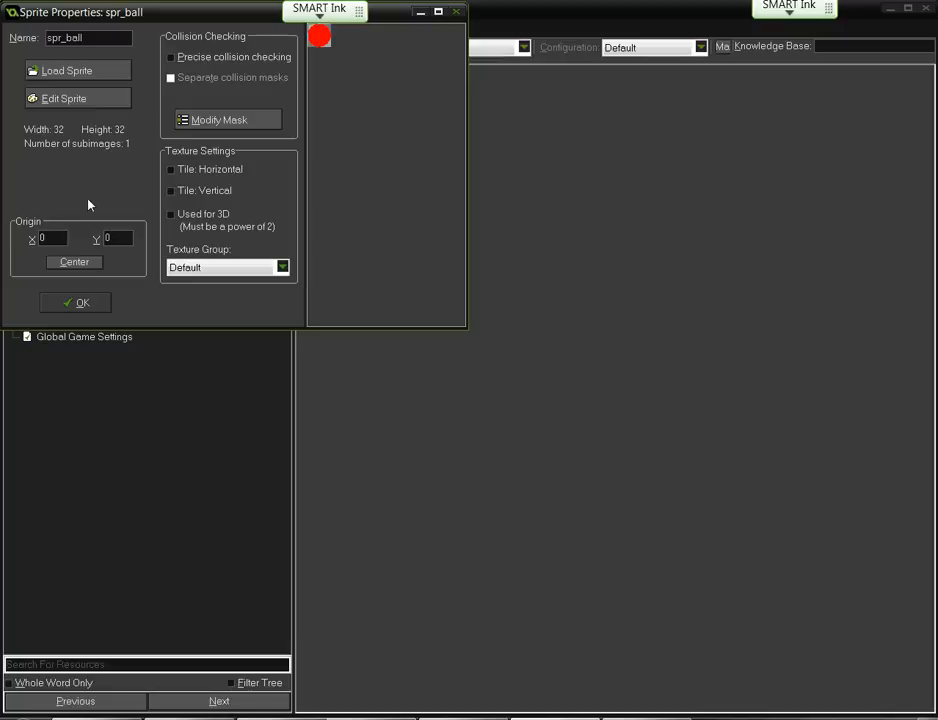
pyautogui.click(79, 304)
pyautogui.click(93, 305)
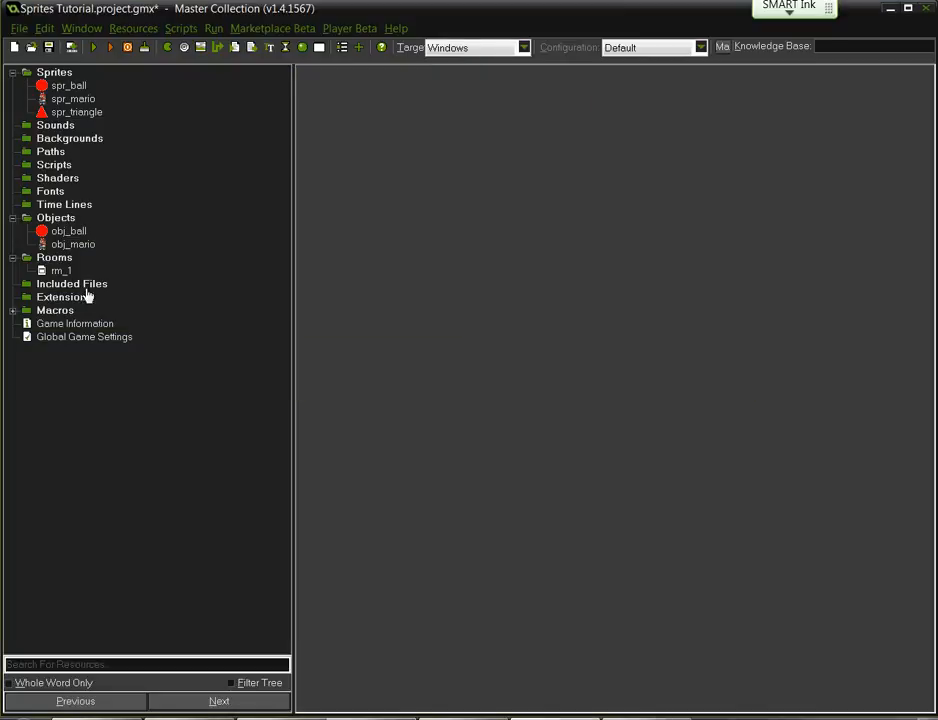
pyautogui.doubleClick(69, 232)
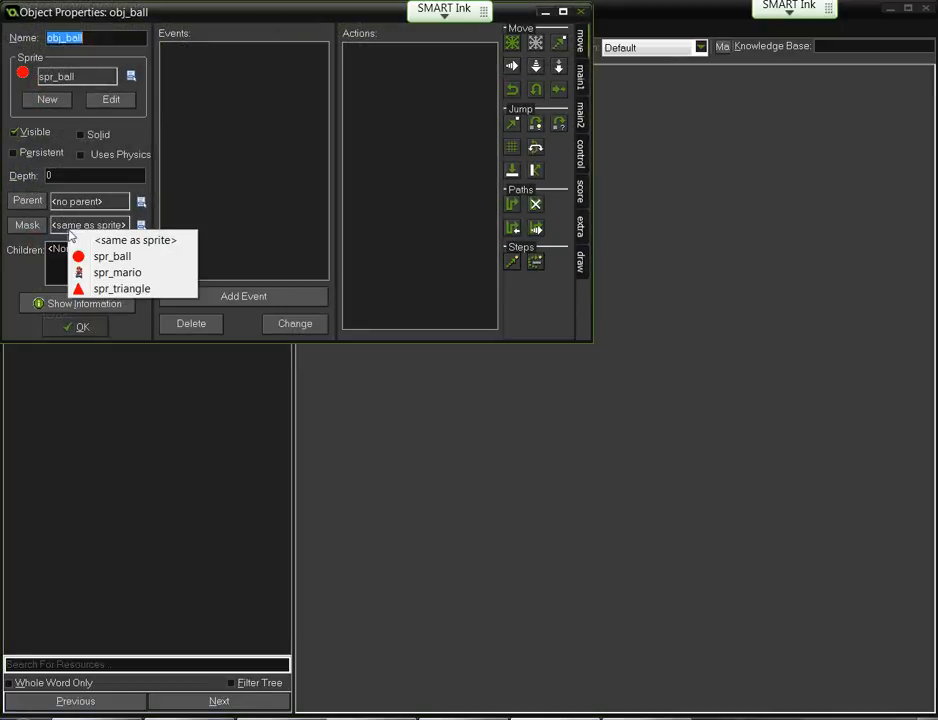
pyautogui.click(200, 11)
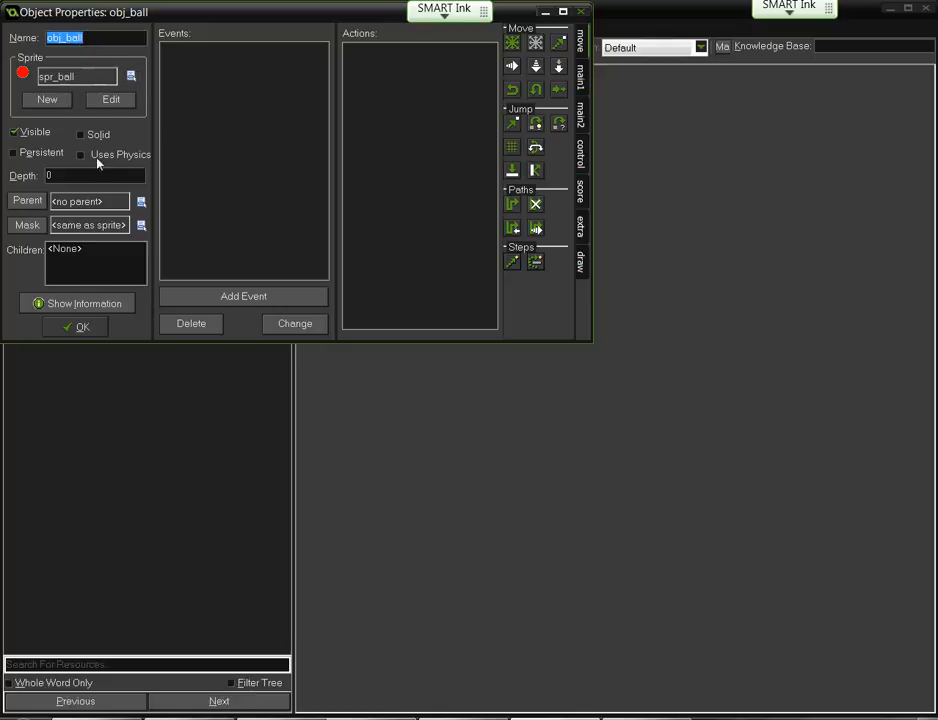
pyautogui.click(67, 330)
# - In rm_1, place a second column of four obj_ball instances beside the first
pyautogui.doubleClick(61, 273)
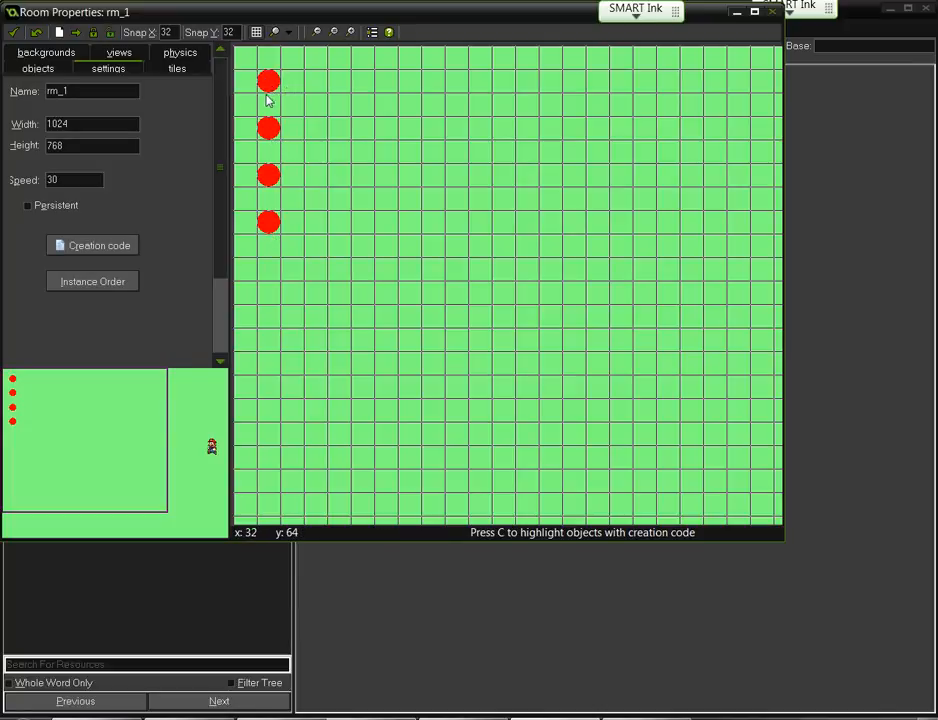
pyautogui.click(320, 85)
pyautogui.click(318, 128)
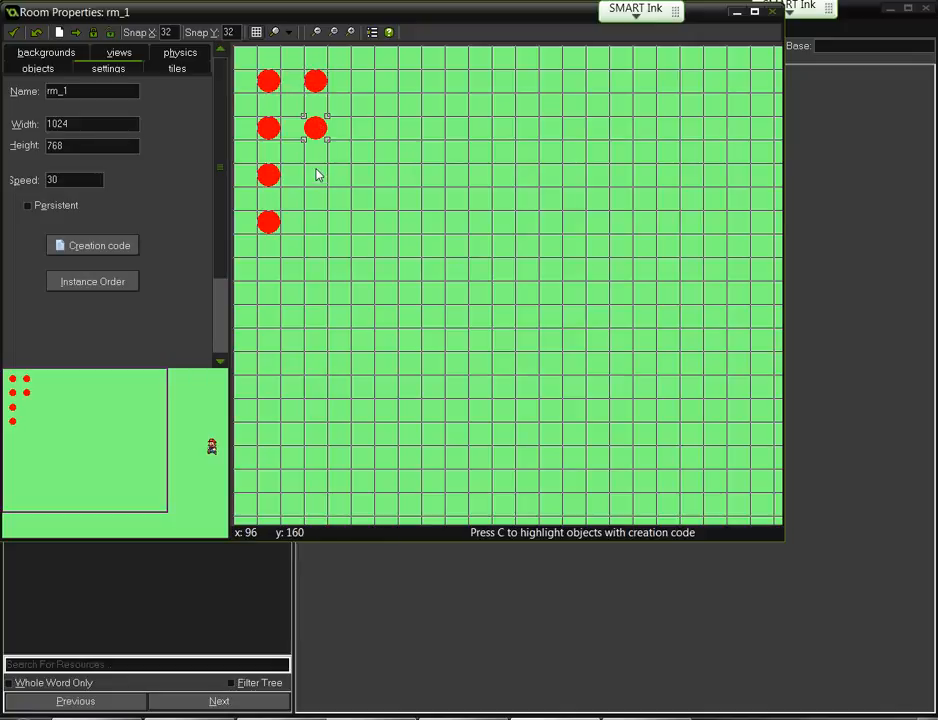
pyautogui.click(318, 176)
pyautogui.click(318, 224)
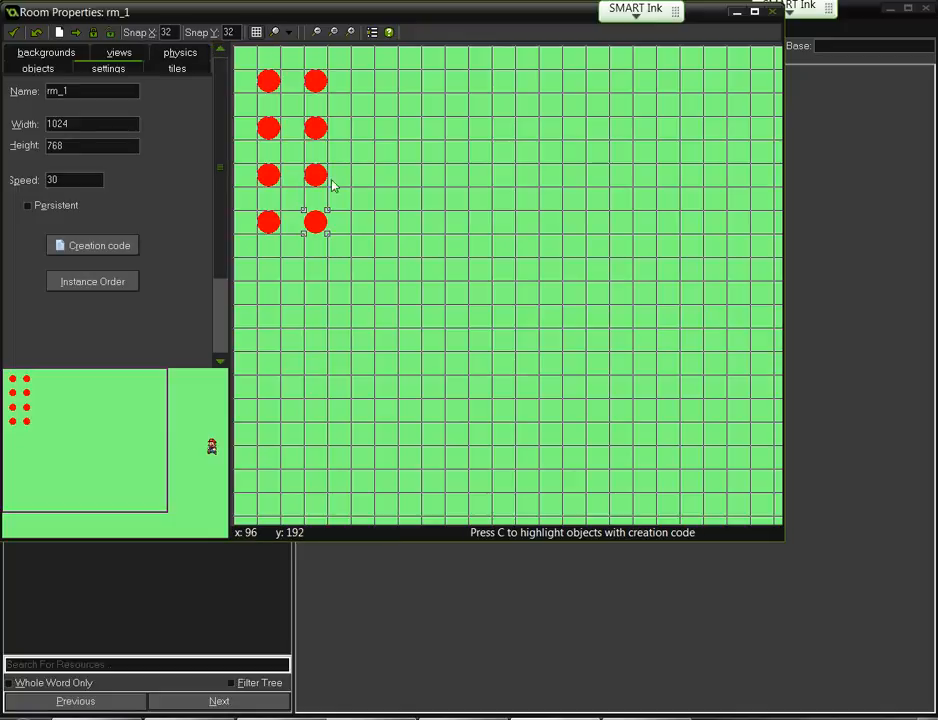
# - Add a diagonal line of four balls, then close the room
pyautogui.click(412, 178)
pyautogui.moveTo(410, 176)
pyautogui.mouseDown()
pyautogui.moveTo(397, 160)
pyautogui.moveTo(396, 176)
pyautogui.moveTo(412, 176)
pyautogui.mouseUp()
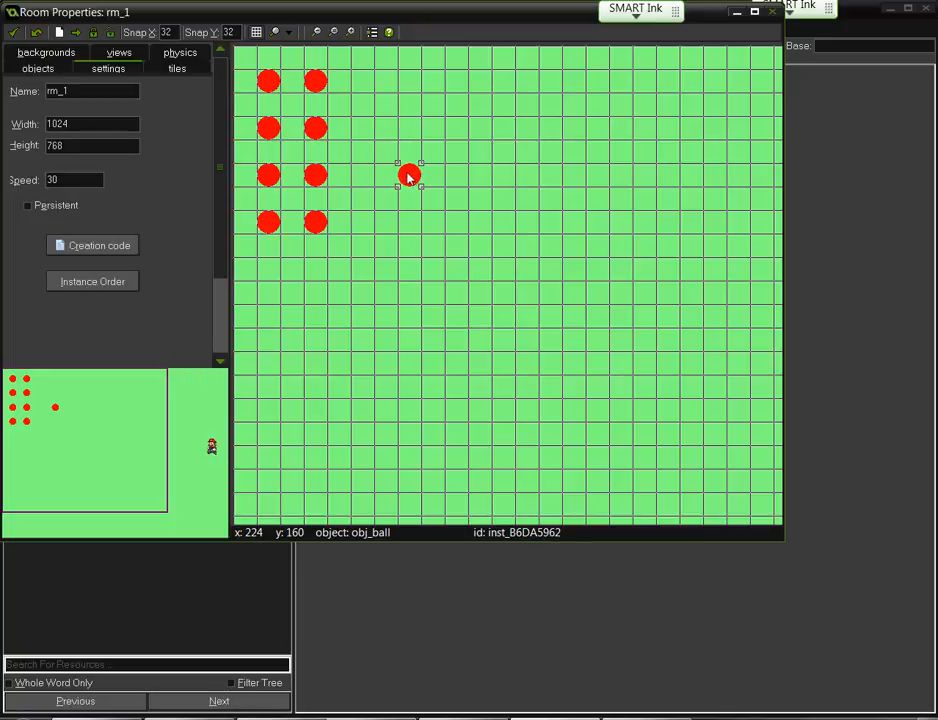
pyautogui.click(390, 155)
pyautogui.click(362, 126)
pyautogui.click(339, 103)
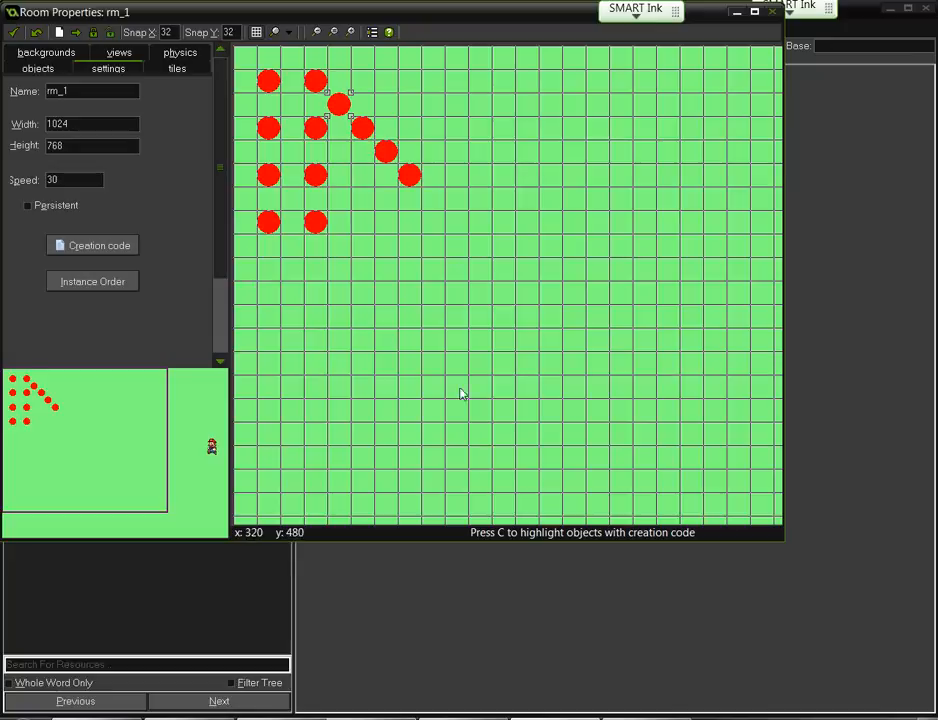
pyautogui.click(15, 34)
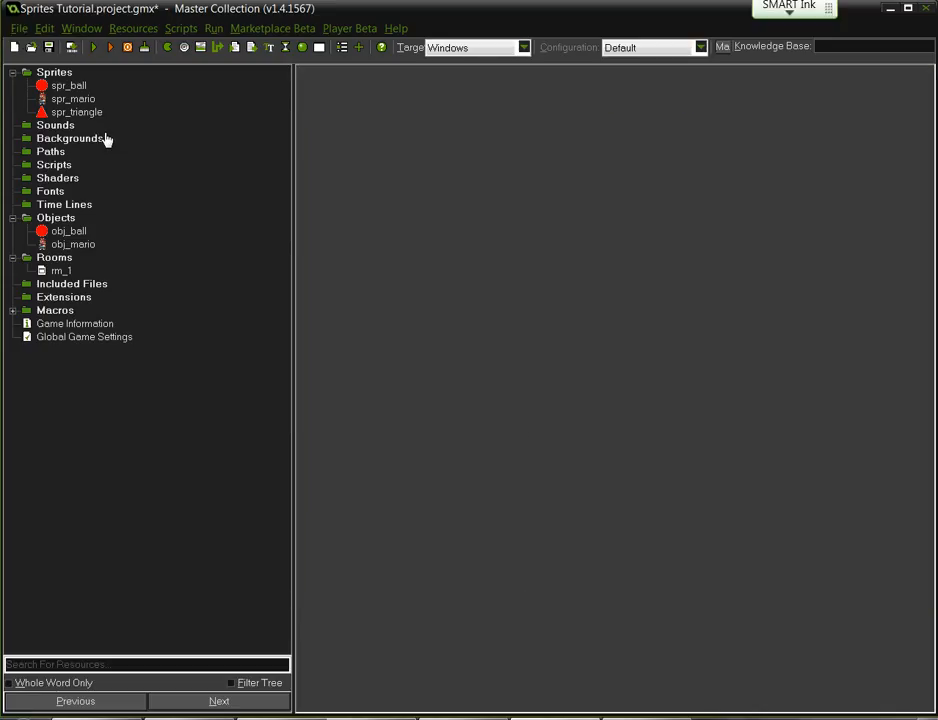
# - Set spr_ball's origin to Center (16, 16) and confirm with OK
pyautogui.doubleClick(72, 87)
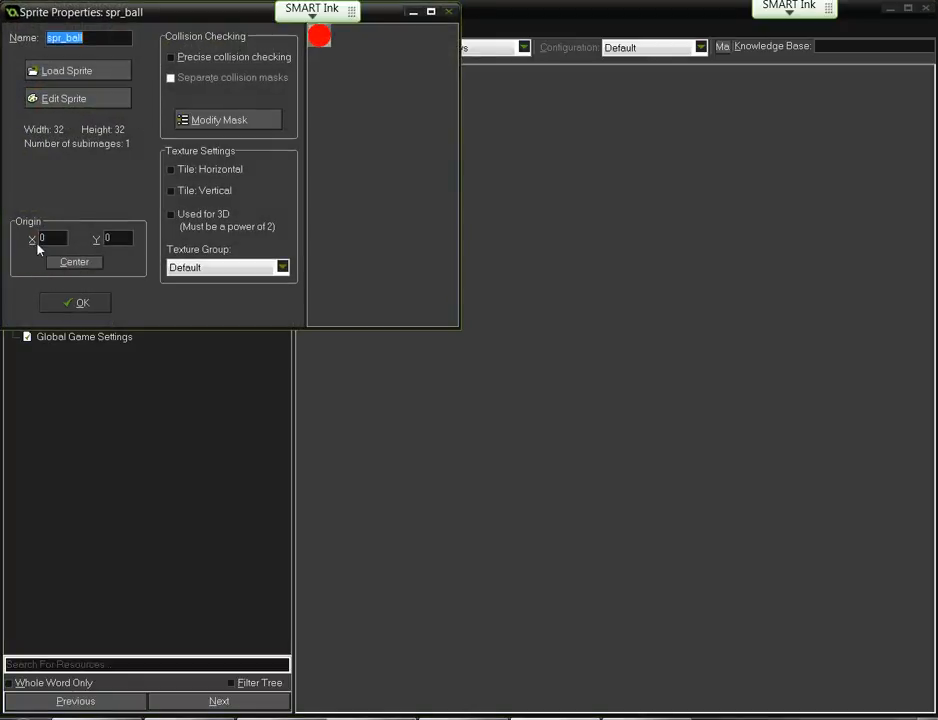
pyautogui.click(72, 261)
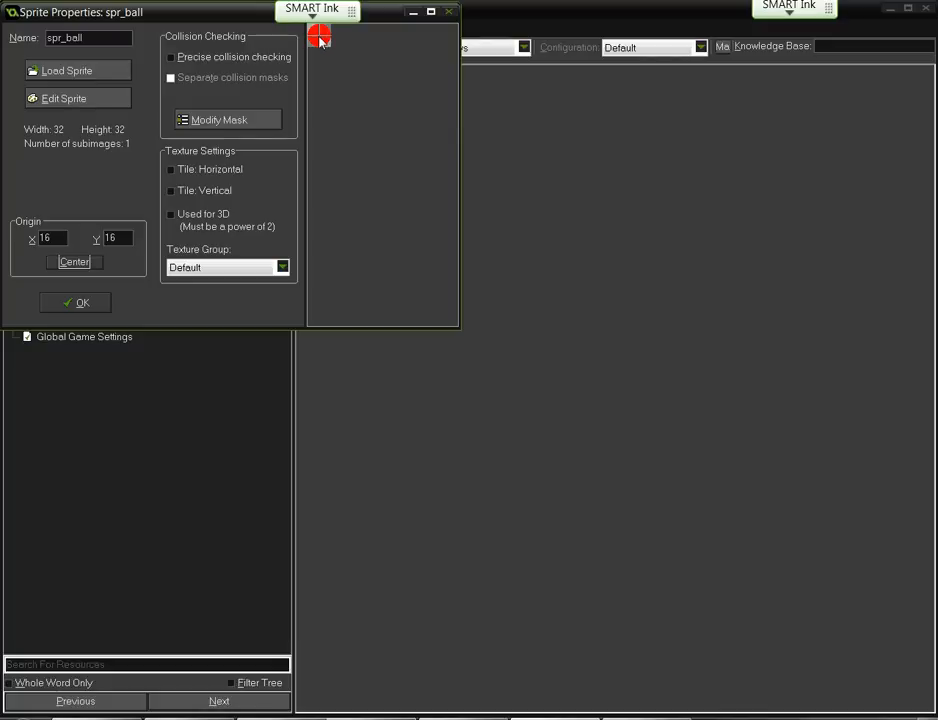
pyautogui.click(62, 304)
pyautogui.doubleClick(58, 270)
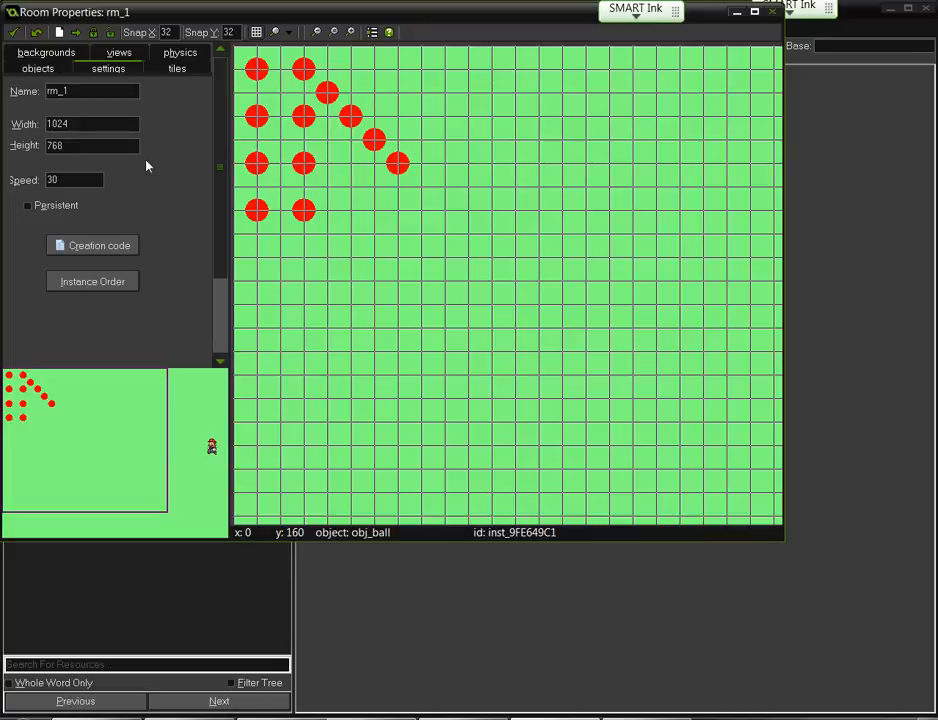
pyautogui.click(14, 33)
# - Set spr_ball's Origin X and Y back to 0 and confirm
pyautogui.click(68, 88)
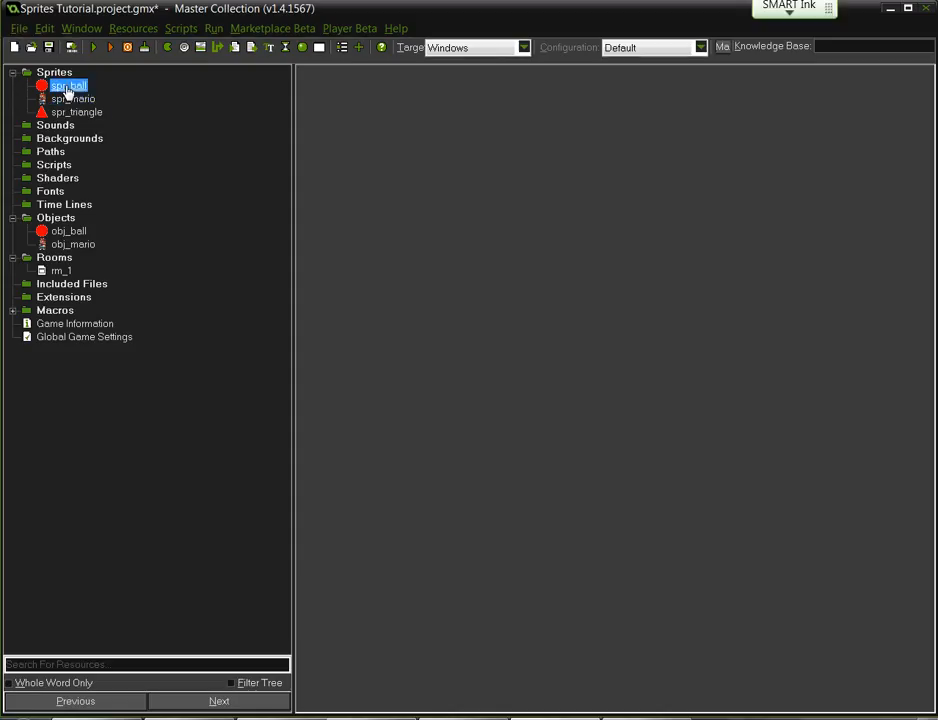
pyautogui.doubleClick(68, 88)
pyautogui.moveTo(50, 238); pyautogui.dragTo(10, 244)
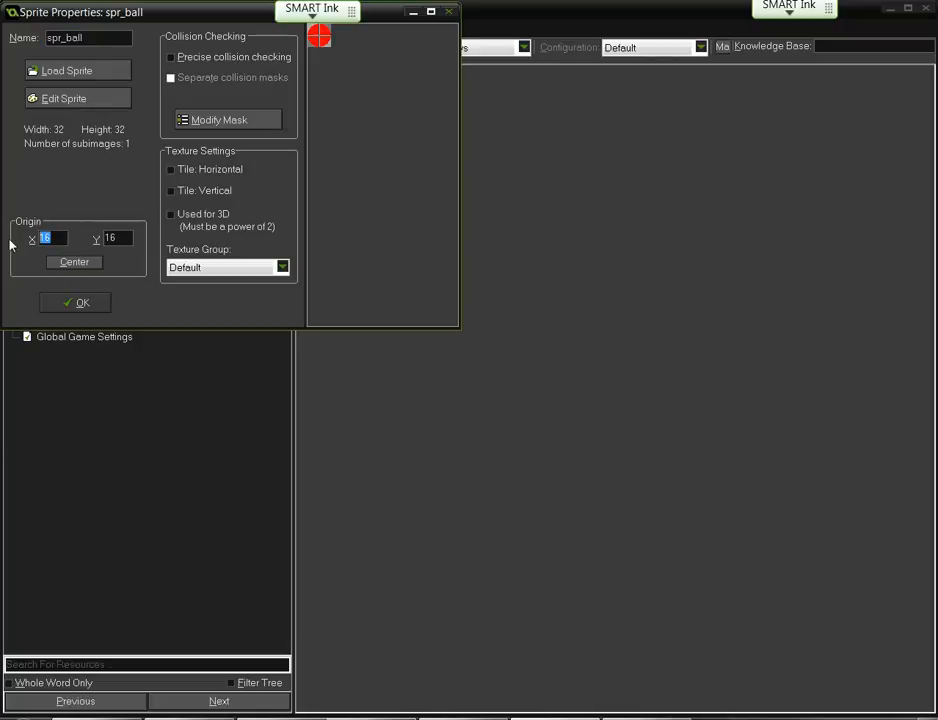
pyautogui.write('0')
pyautogui.press('Tab')
pyautogui.write('0')
pyautogui.click(80, 302)
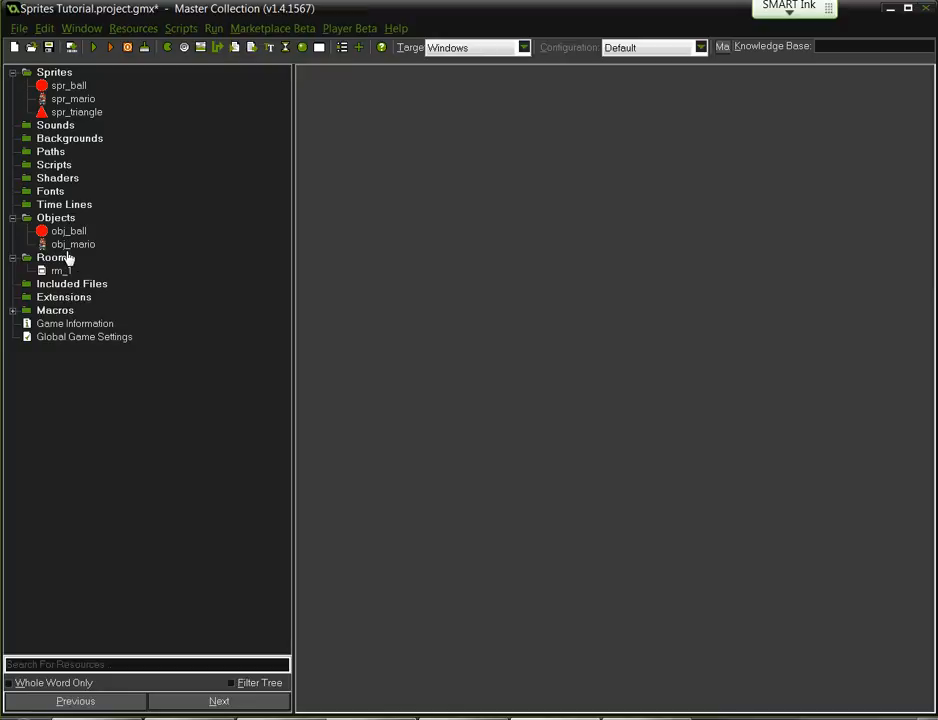
# - Open rm_1 to verify the balls sit in grid cells, then close it
pyautogui.click(69, 87)
pyautogui.doubleClick(58, 272)
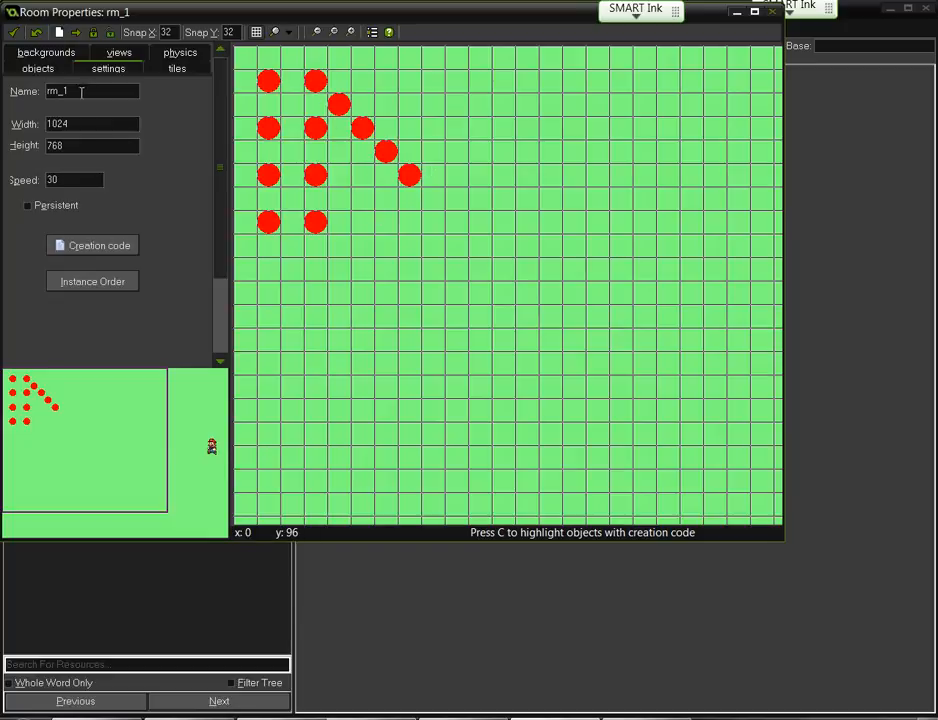
pyautogui.click(13, 32)
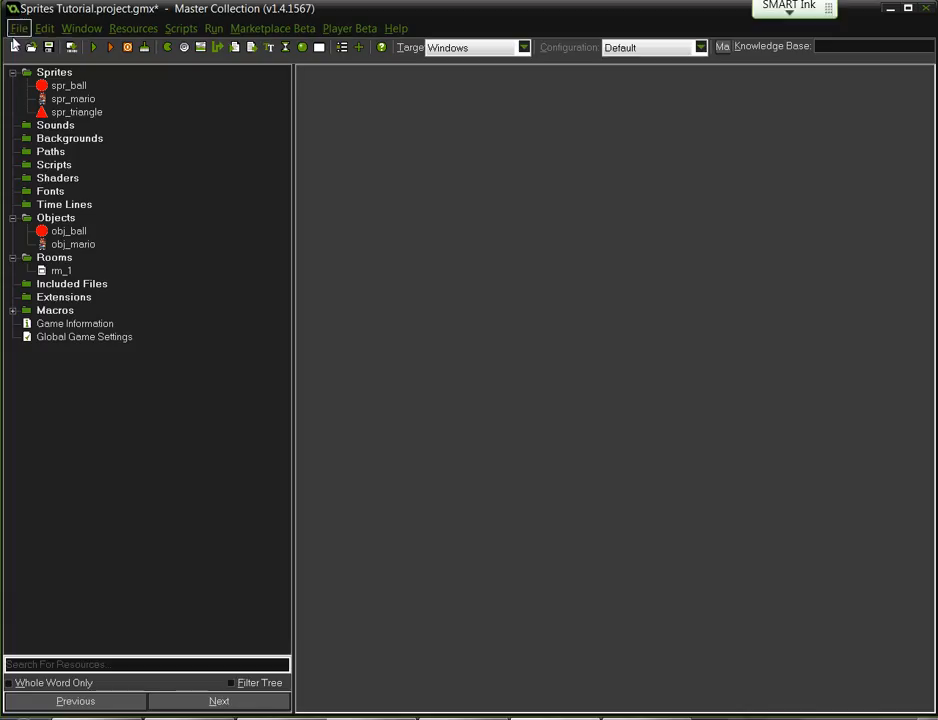
# - Toggle spr_ball's Precise collision checking on and off, then open Modify Mask
pyautogui.doubleClick(60, 86)
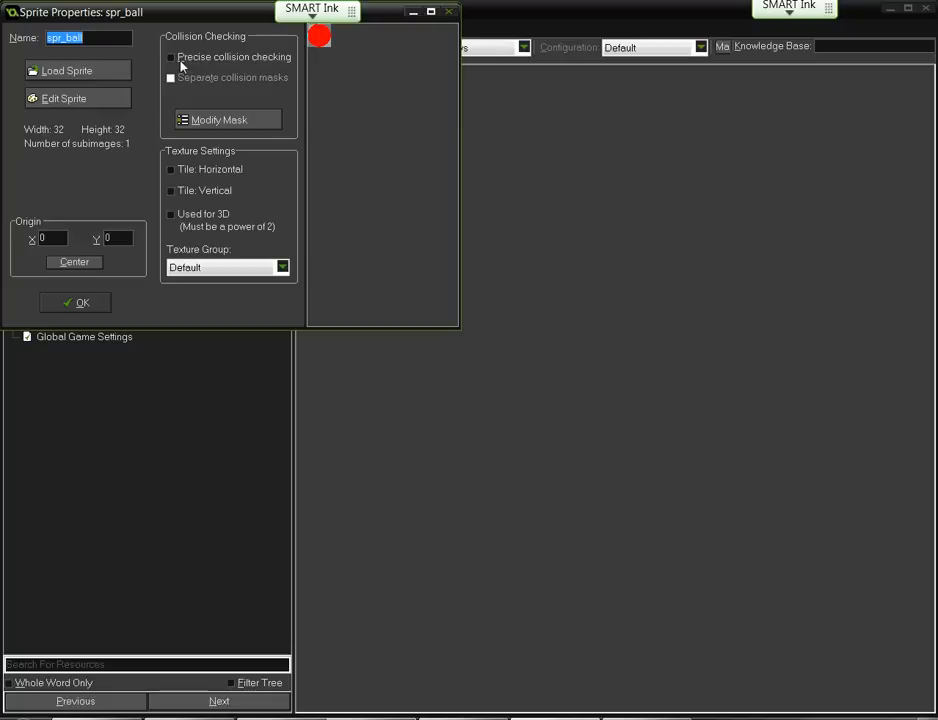
pyautogui.click(181, 62)
pyautogui.click(182, 63)
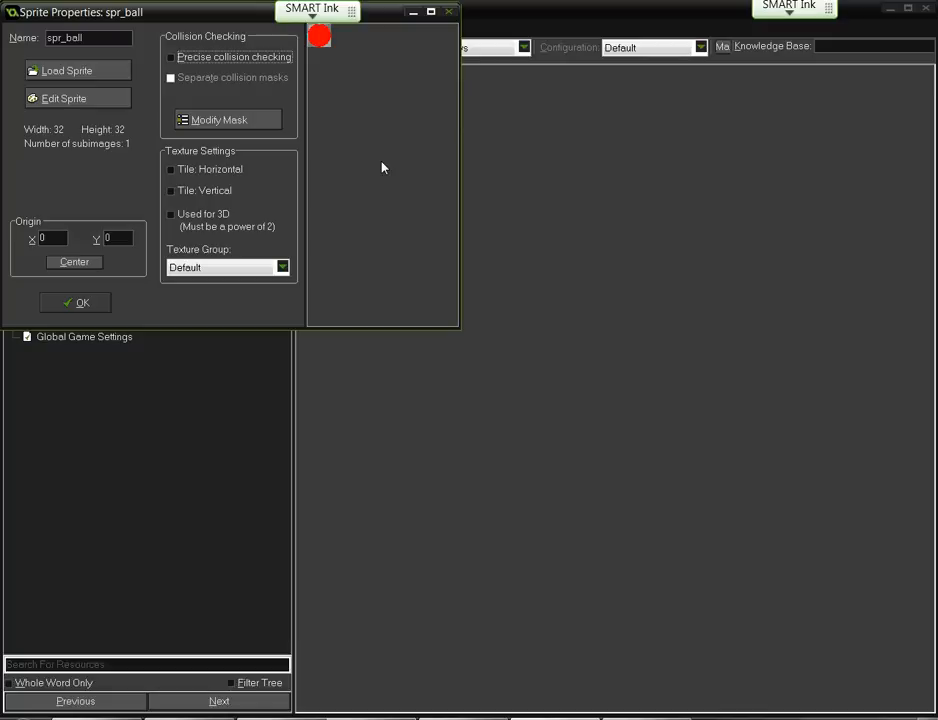
pyautogui.click(268, 125)
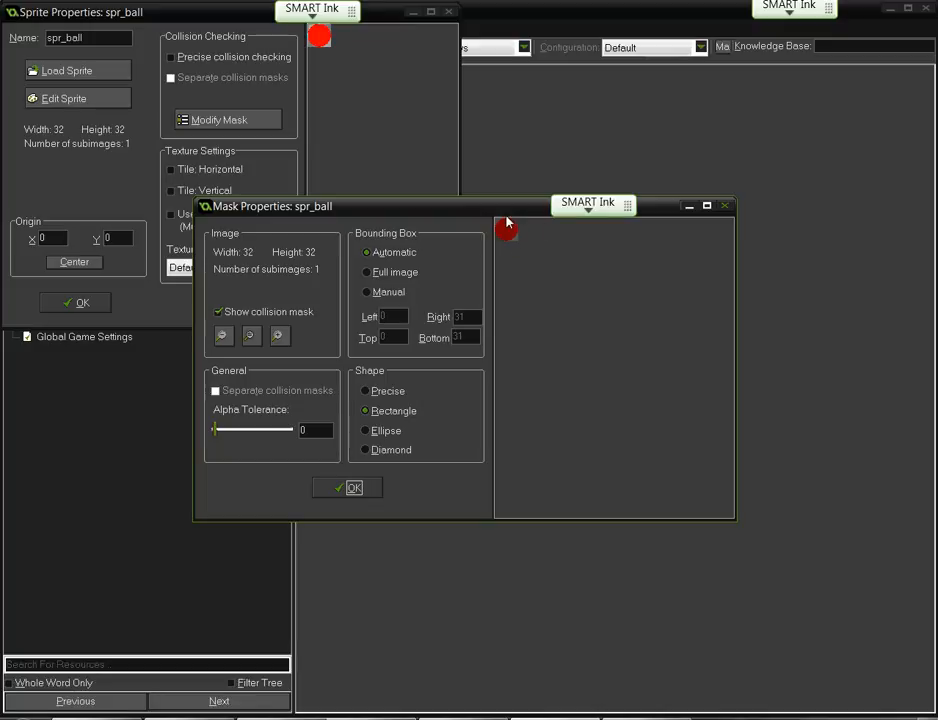
# - Zoom into the mask preview and switch spr_ball's mask shape from Rectangle to Ellipse
pyautogui.click(280, 337)
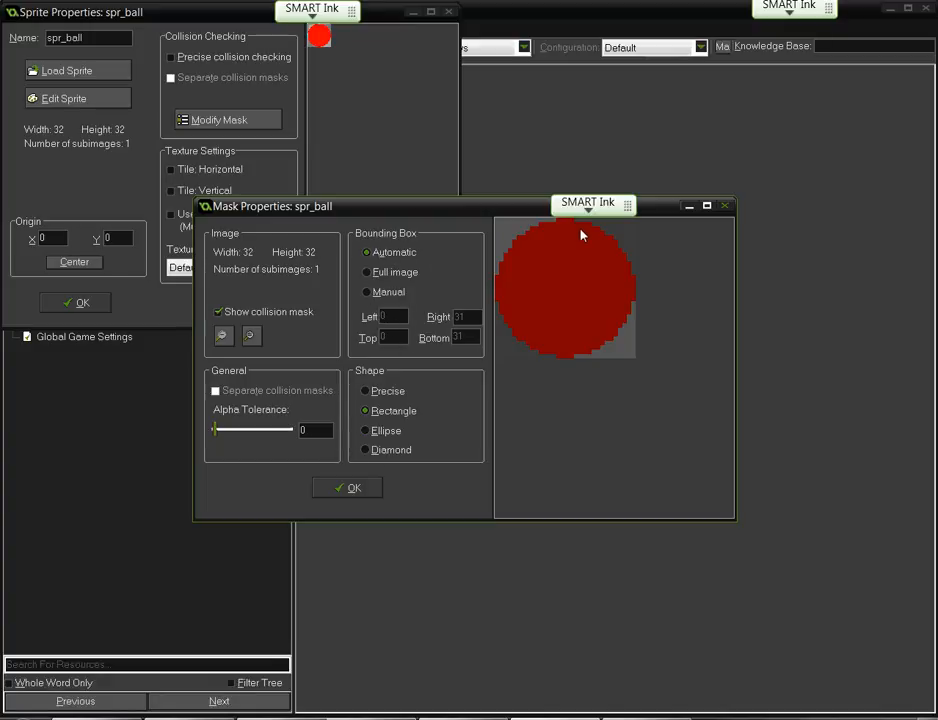
pyautogui.click(391, 432)
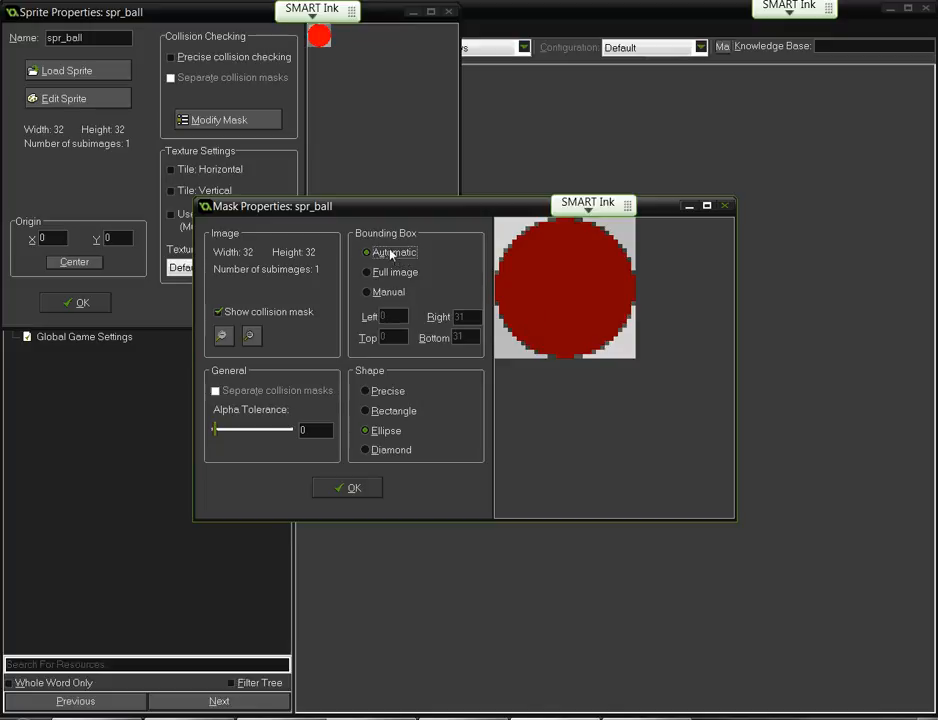
# - Try the Rectangle, Diamond and Ellipse shapes, then settle on Precise and confirm with OK
pyautogui.click(392, 411)
pyautogui.click(395, 448)
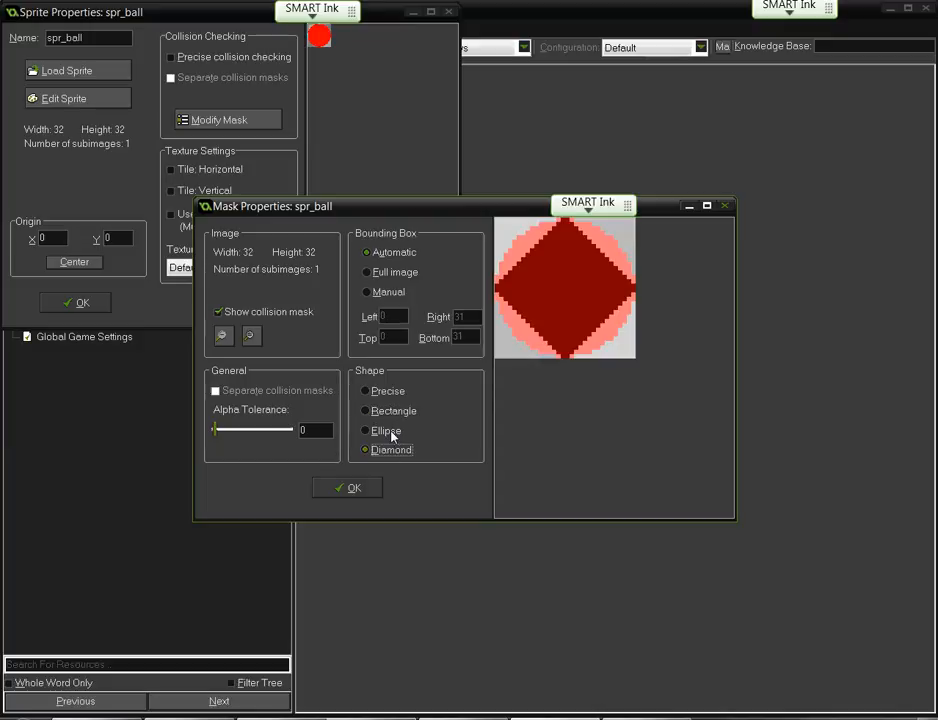
pyautogui.click(391, 431)
pyautogui.click(389, 411)
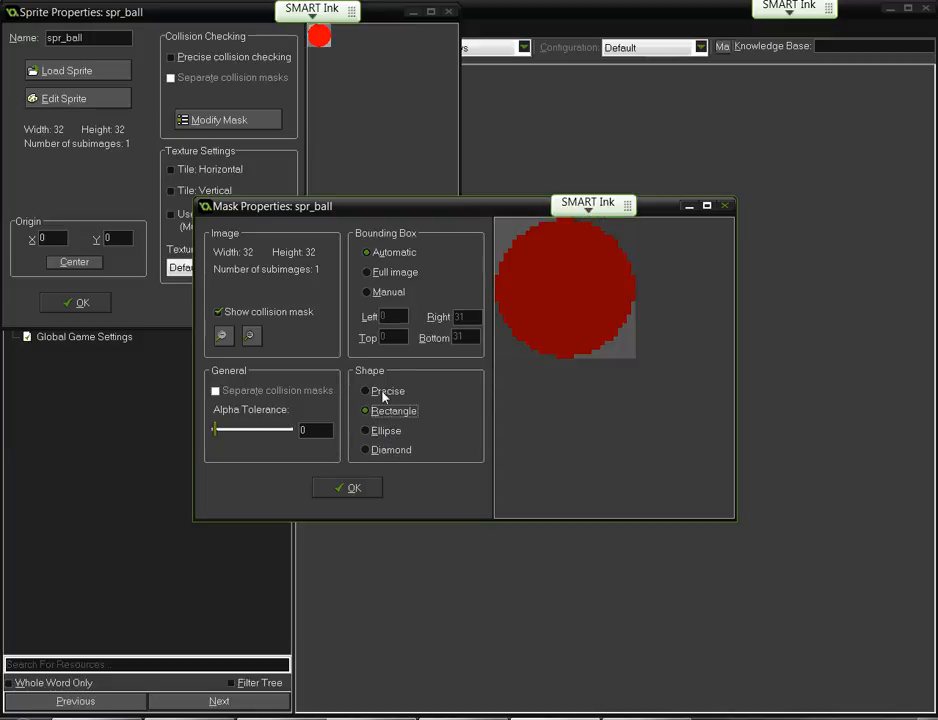
pyautogui.click(384, 392)
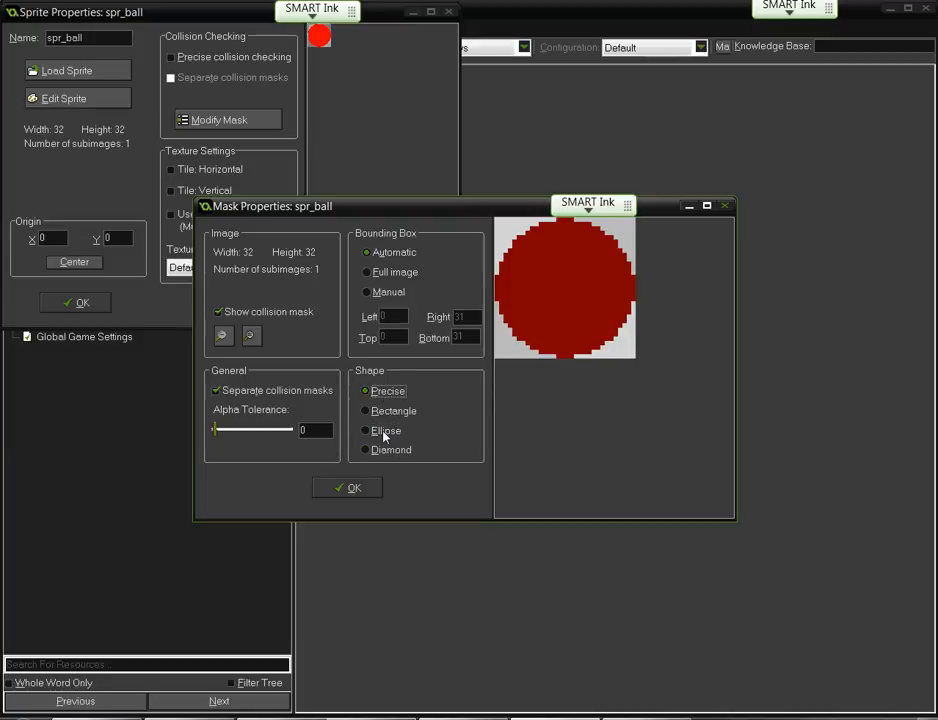
pyautogui.click(385, 432)
pyautogui.click(382, 411)
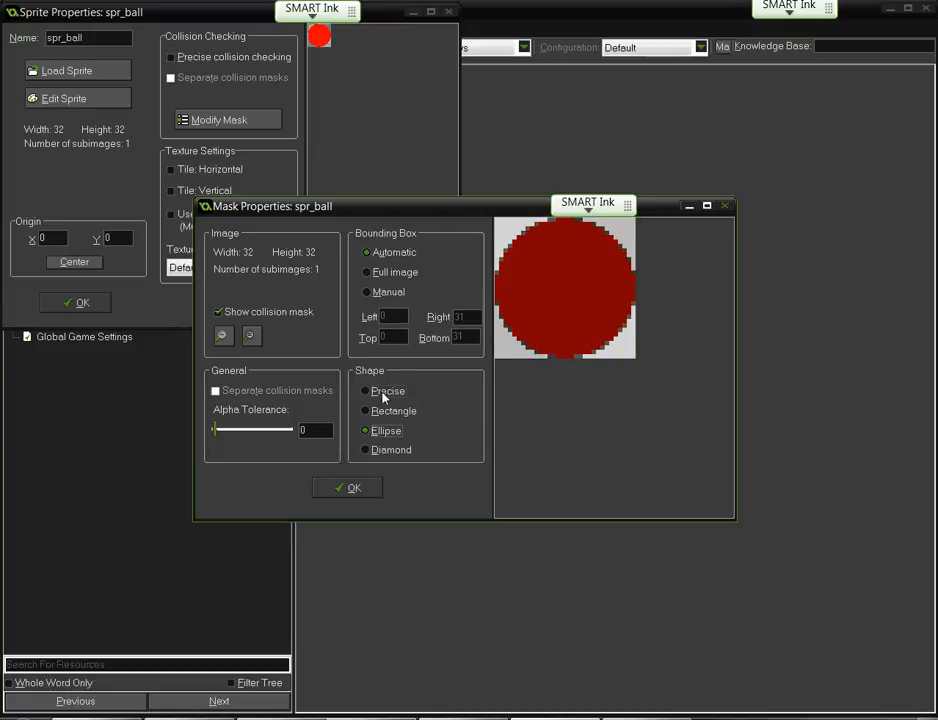
pyautogui.click(383, 392)
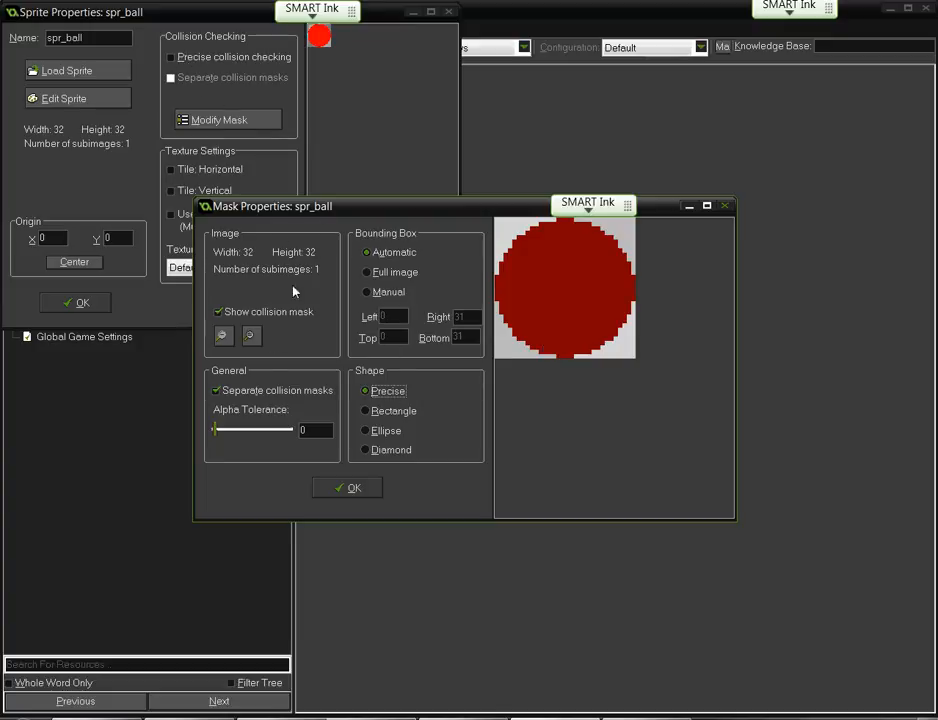
pyautogui.click(329, 486)
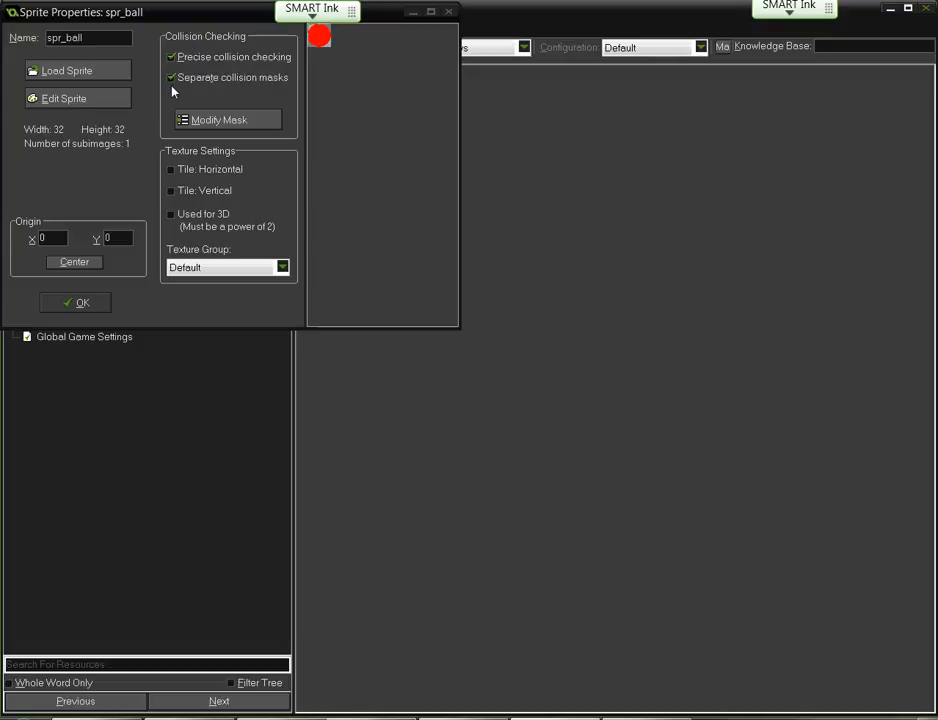
# - Reopen Modify Mask, keep an Automatic bounding box, choose the Ellipse shape, and apply with OK
pyautogui.click(205, 119)
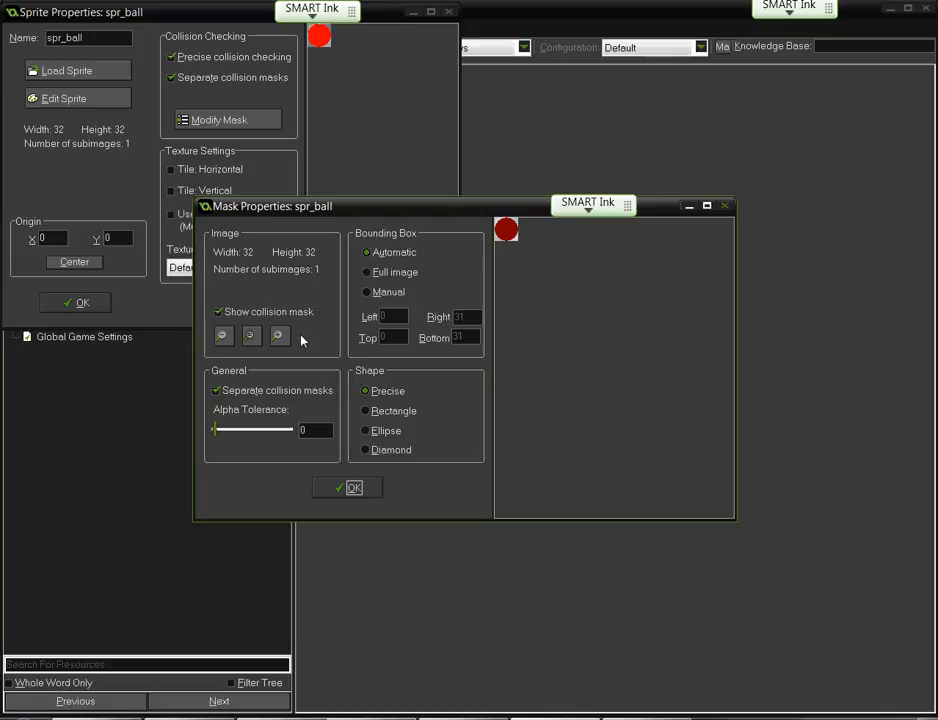
pyautogui.click(372, 273)
pyautogui.click(372, 254)
pyautogui.click(373, 431)
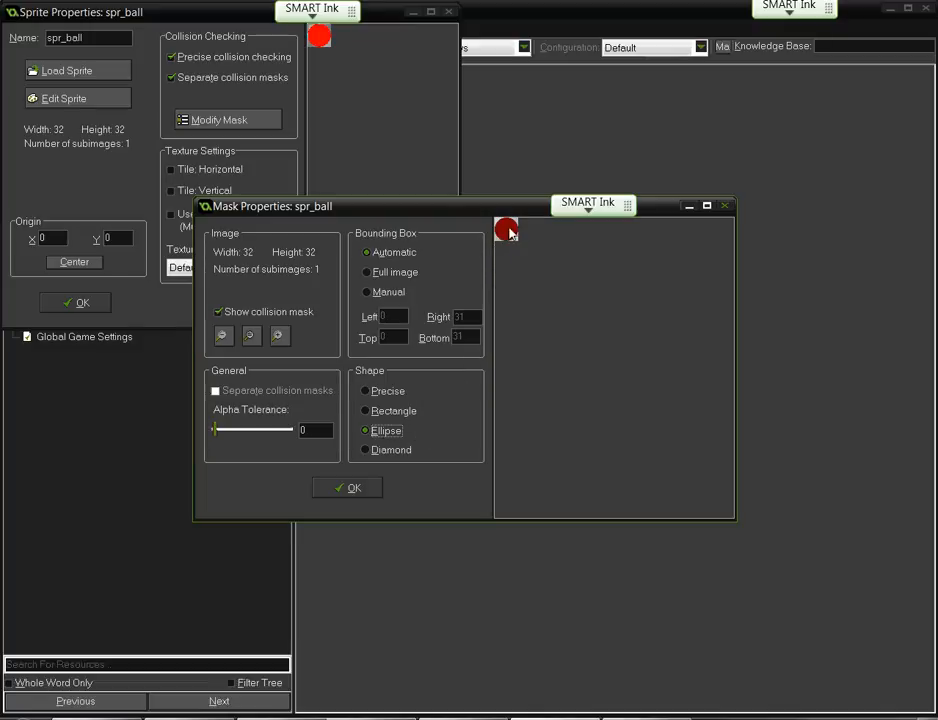
pyautogui.click(390, 413)
pyautogui.click(386, 449)
pyautogui.click(389, 432)
pyautogui.click(362, 486)
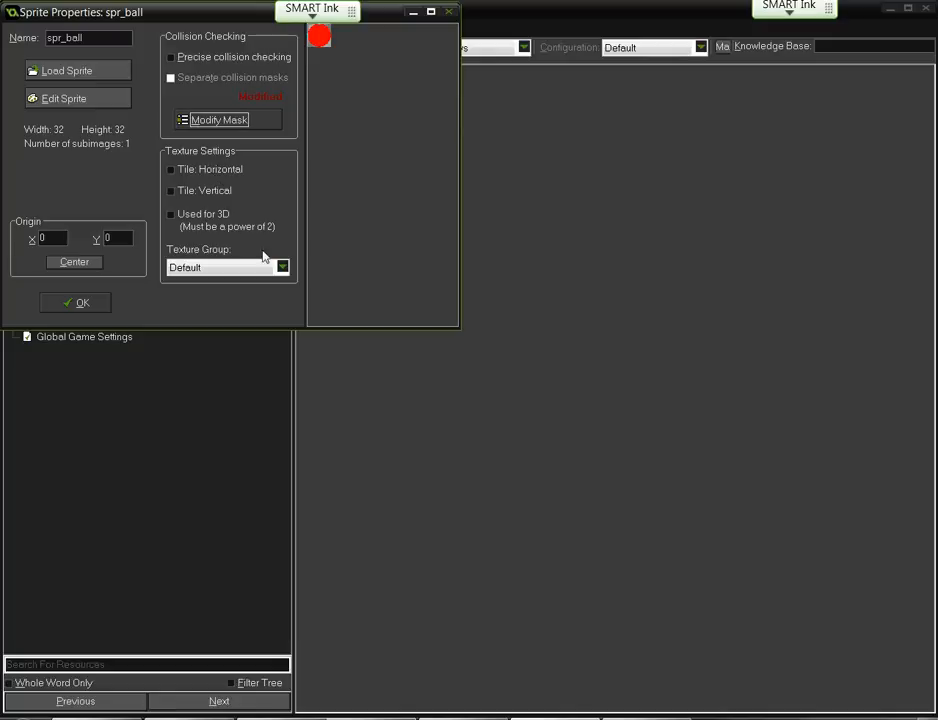
# - Open spr_ball's single 32 x 32 frame in the Sprite Editor with Edit Sprite
pyautogui.click(203, 268)
# - Reposition the Sprite Editor window, turn Show Preview off and on, and open the File menu
pyautogui.click(64, 98)
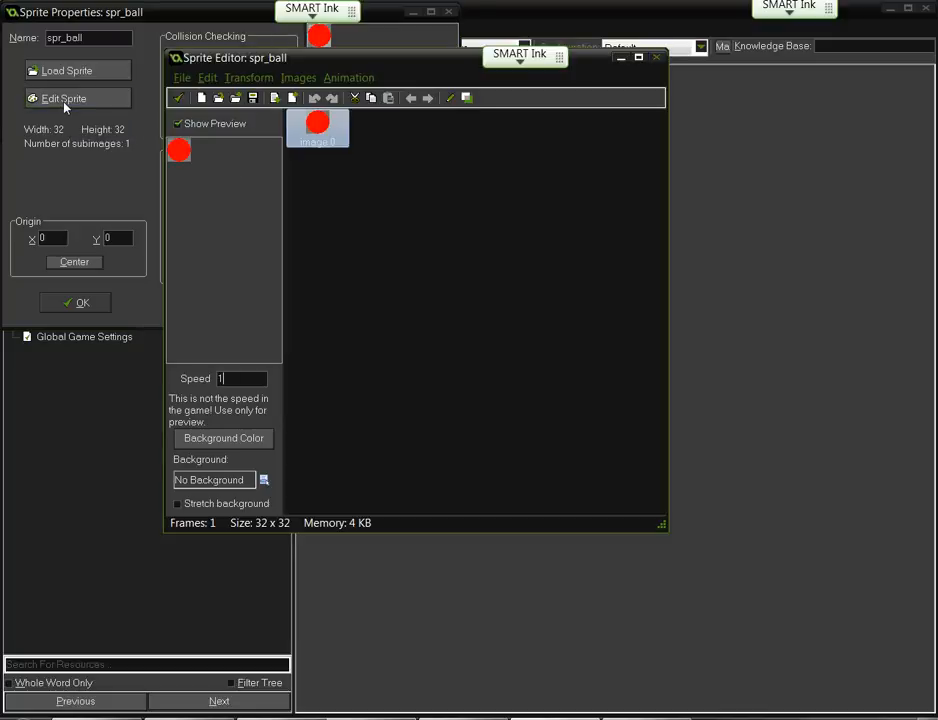
pyautogui.moveTo(373, 80); pyautogui.dragTo(361, 94)
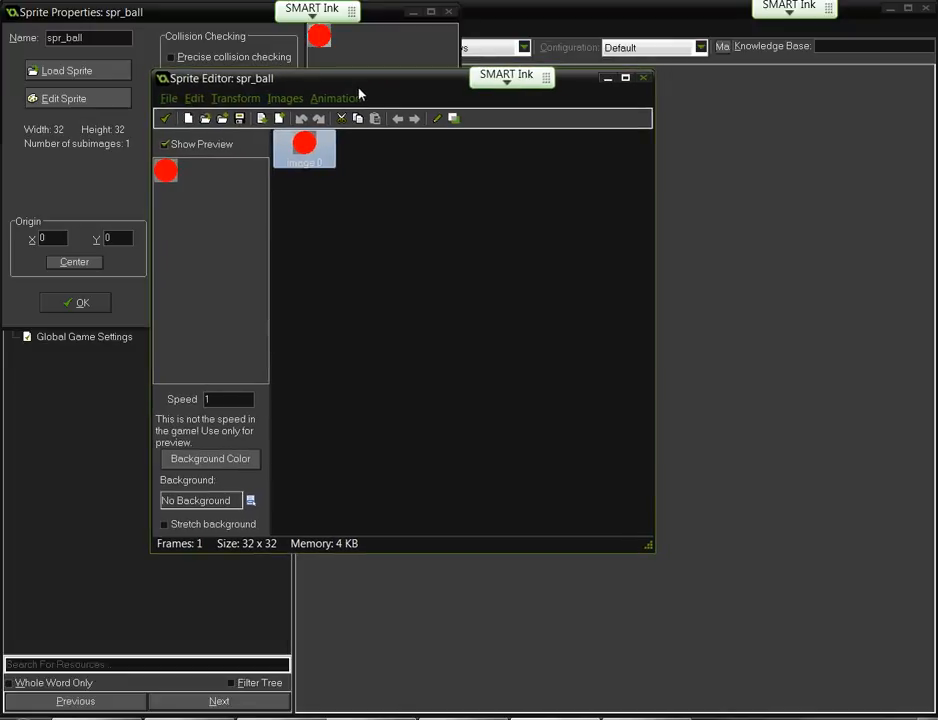
pyautogui.click(170, 150)
pyautogui.click(170, 147)
pyautogui.click(167, 98)
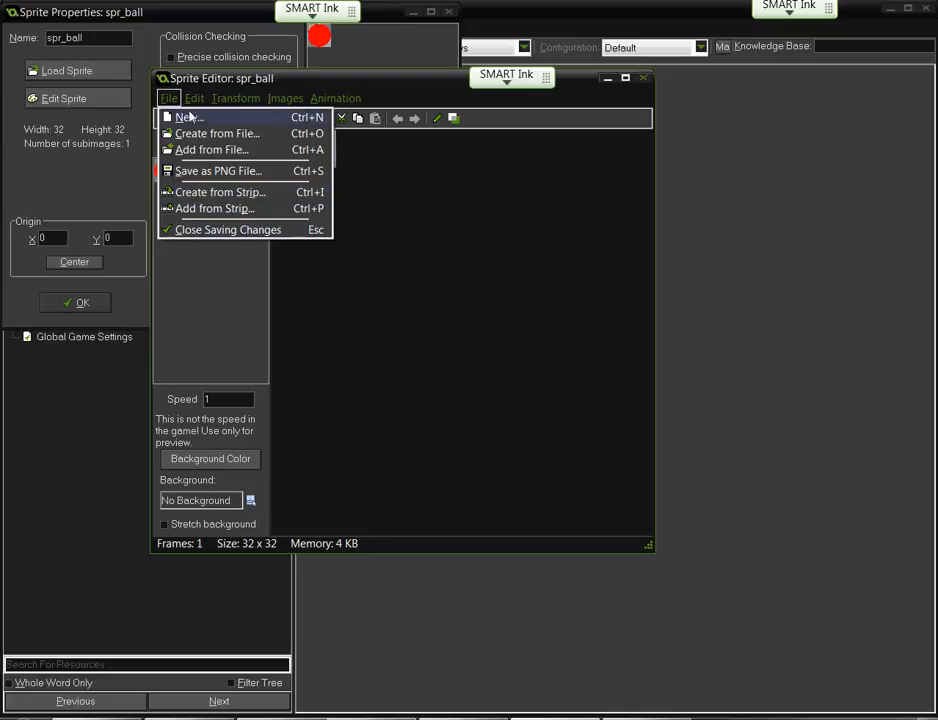
# - Add an empty frame after image 0 and set the preview Speed to 15, then back to 1
pyautogui.moveTo(183, 105)
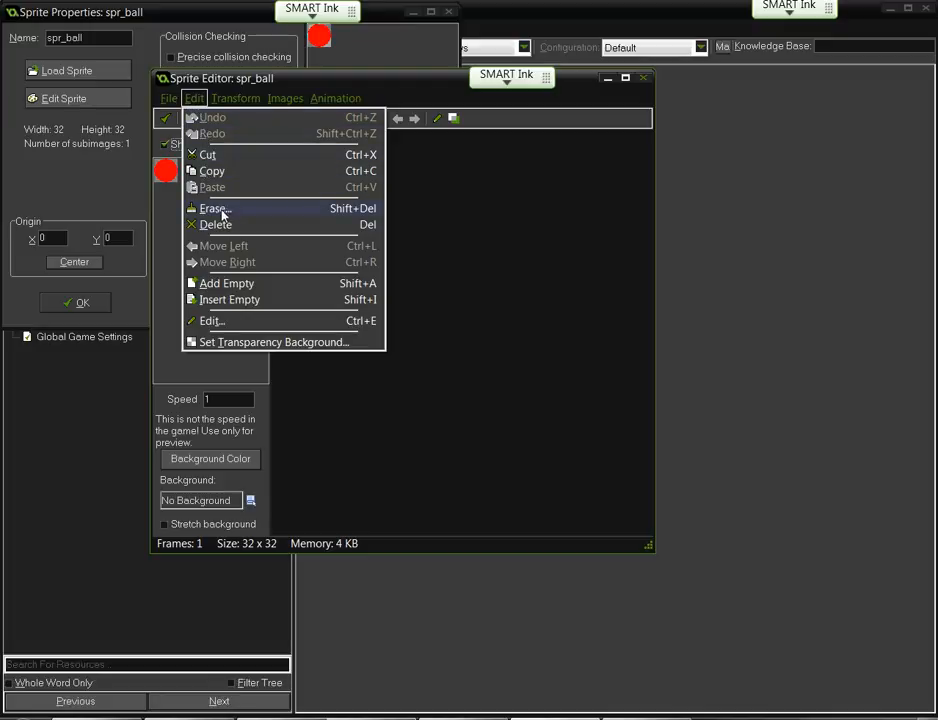
pyautogui.click(224, 287)
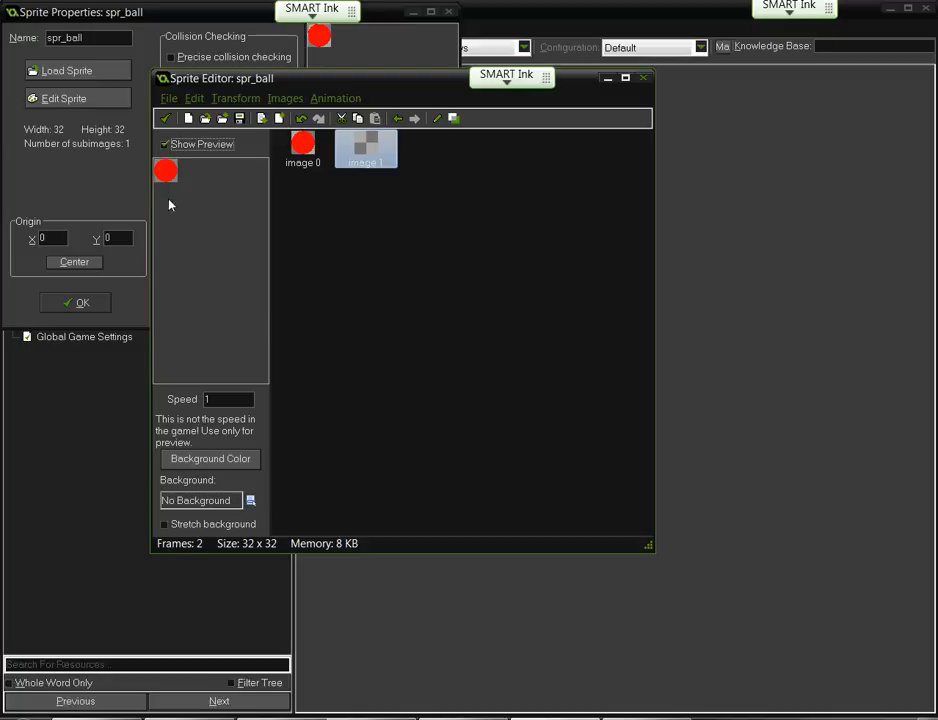
pyautogui.click(218, 398)
pyautogui.moveTo(218, 398); pyautogui.dragTo(189, 403)
pyautogui.write('15')
pyautogui.moveTo(224, 400); pyautogui.dragTo(194, 400)
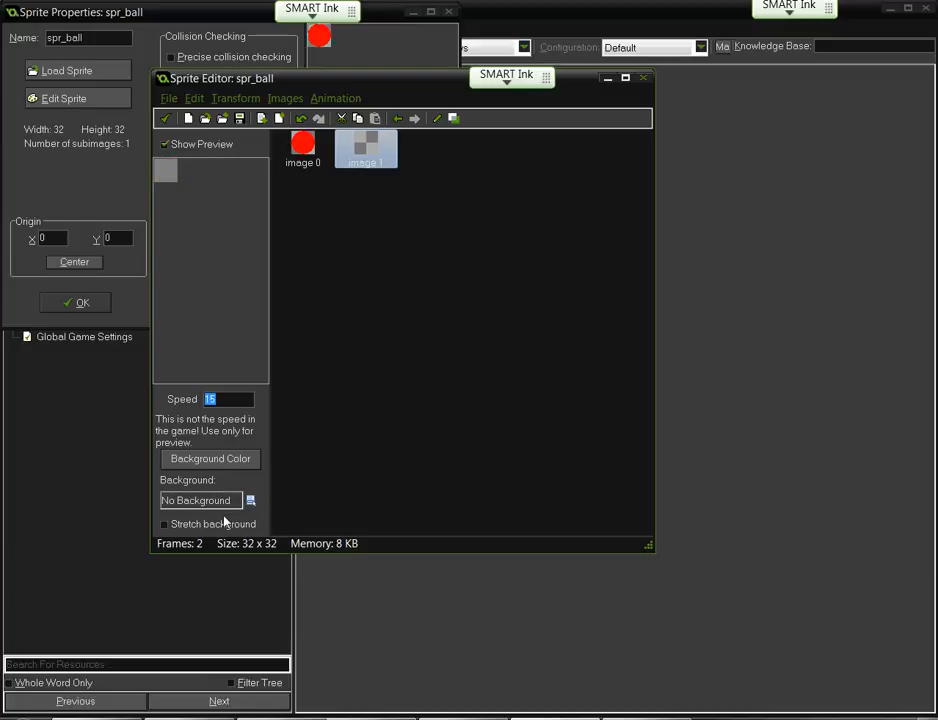
pyautogui.write('1')
# - Delete the blank image 1 and open image 0 in the Image Editor via Edit > Edit
pyautogui.press('Delete')
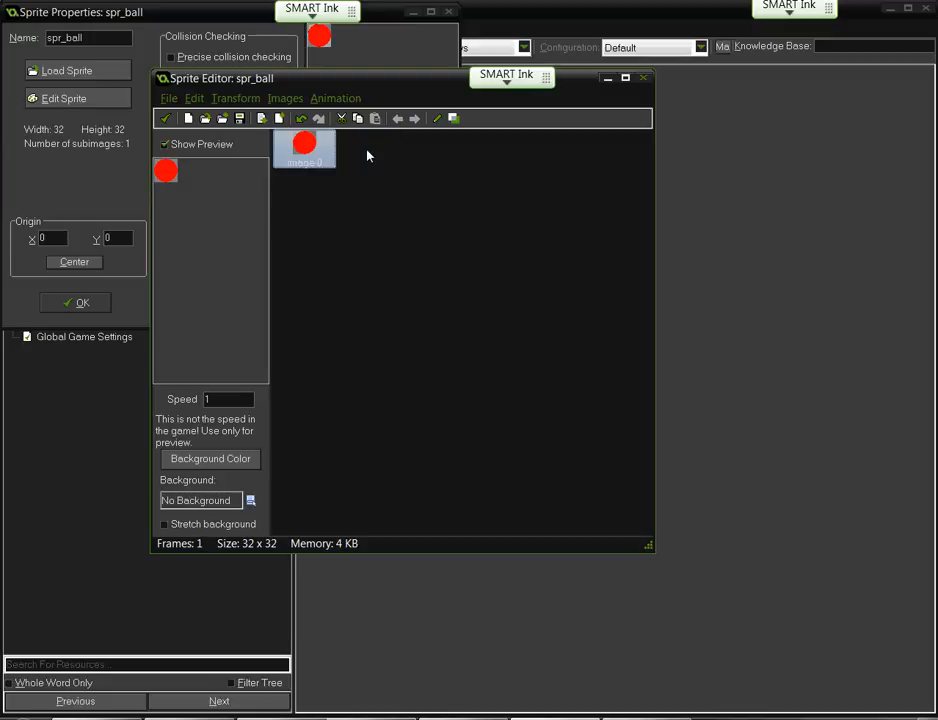
pyautogui.click(194, 98)
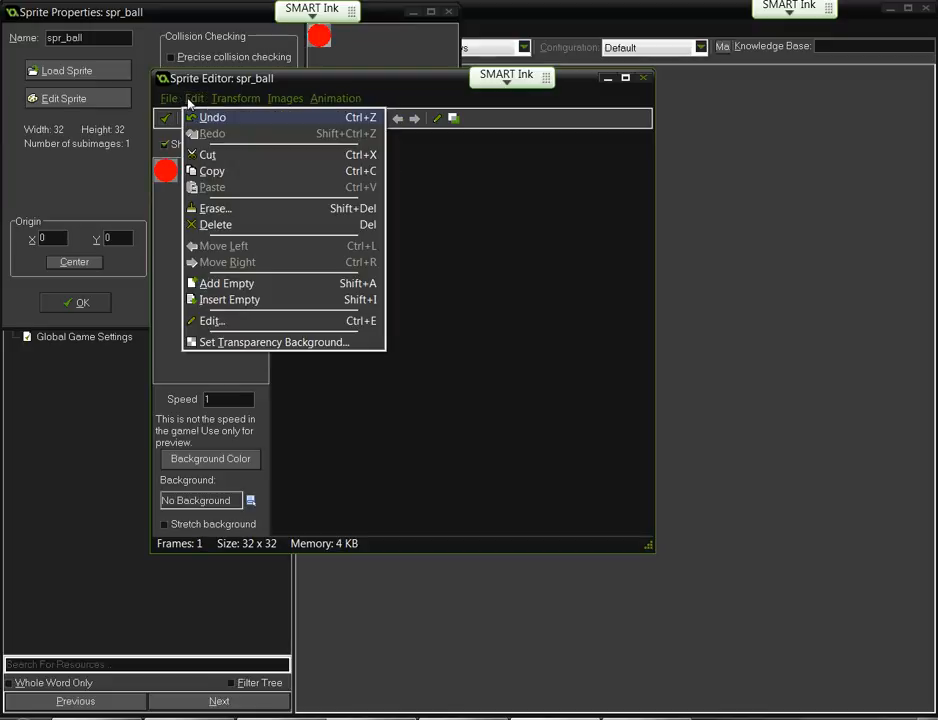
pyautogui.click(208, 322)
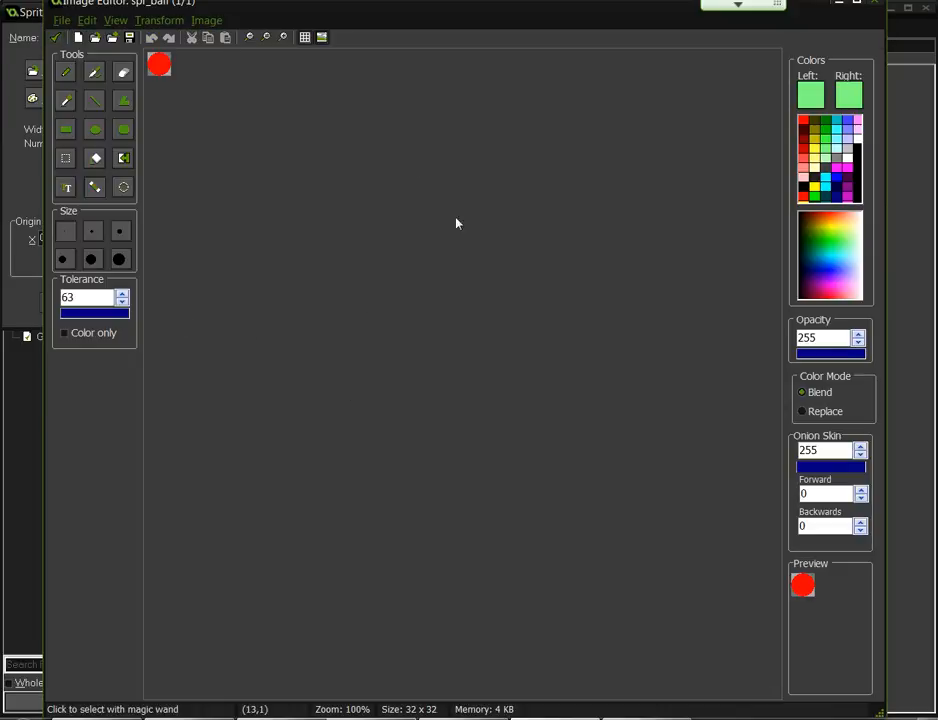
# - Close the Image Editor, reopen and close it, then accept the transparency background settings unchanged
pyautogui.click(56, 39)
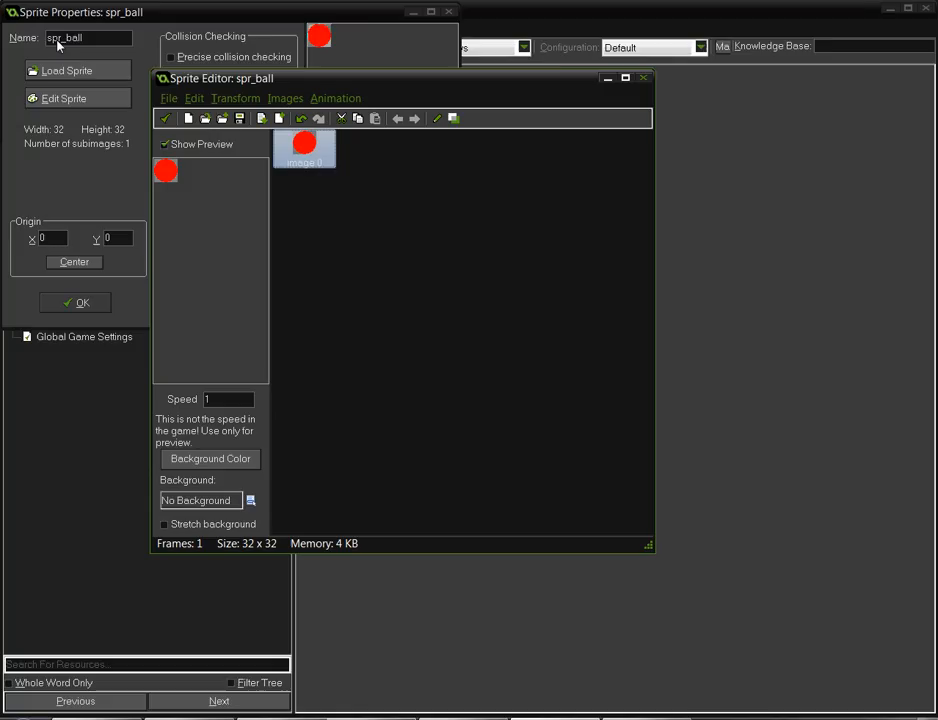
pyautogui.doubleClick(300, 152)
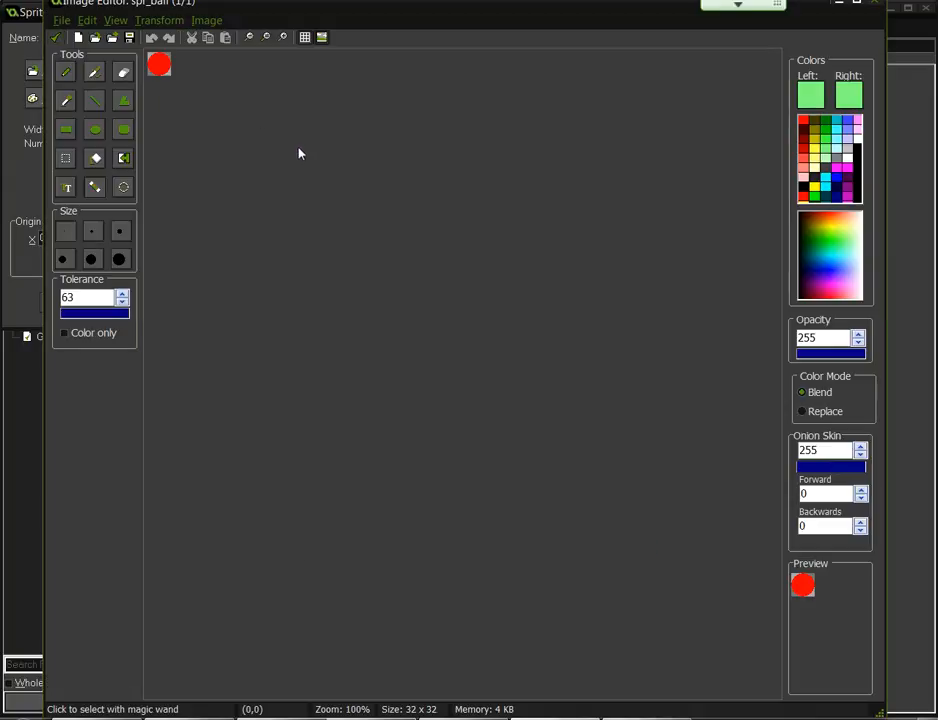
pyautogui.click(58, 40)
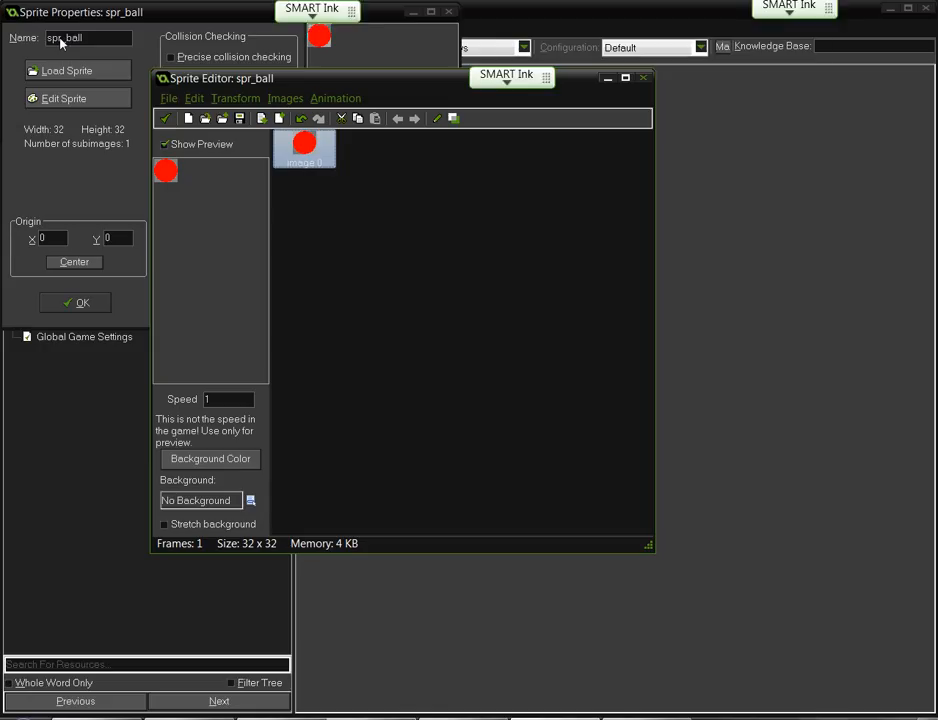
pyautogui.click(194, 98)
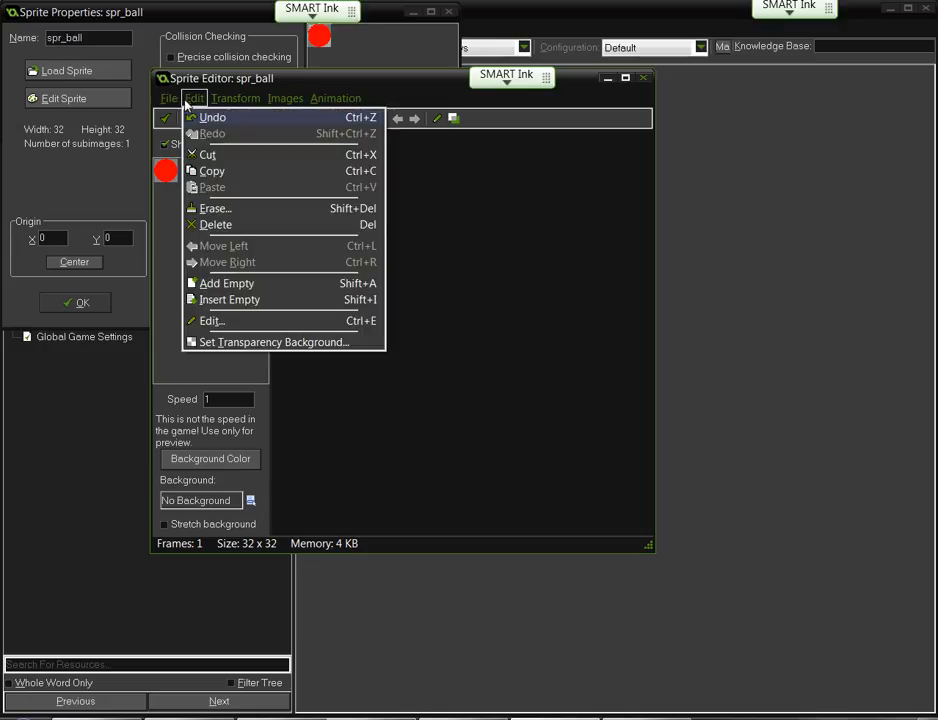
pyautogui.click(221, 343)
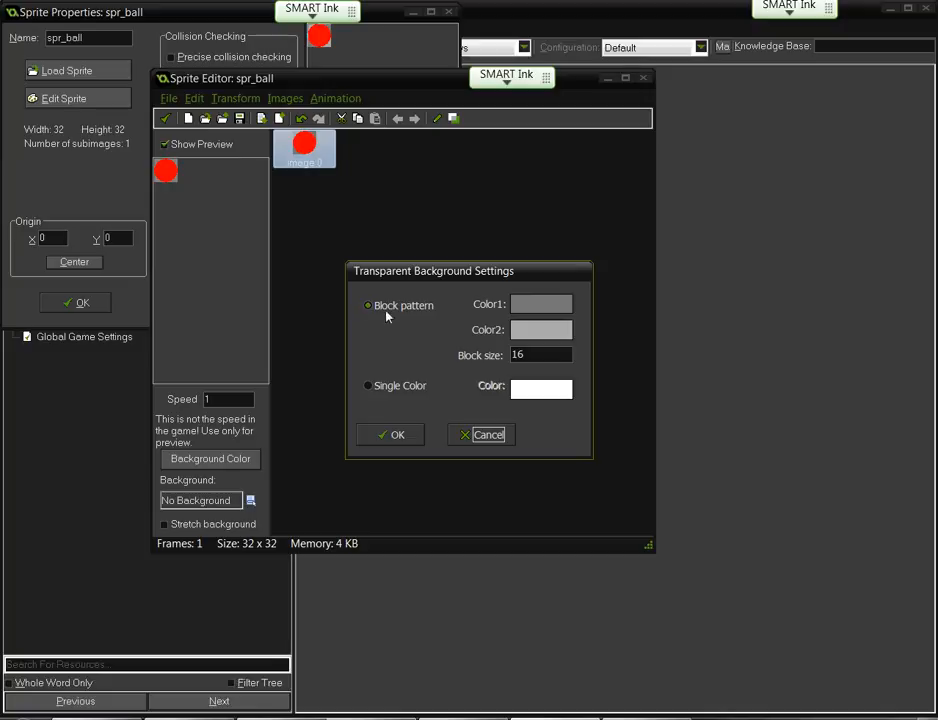
pyautogui.click(405, 437)
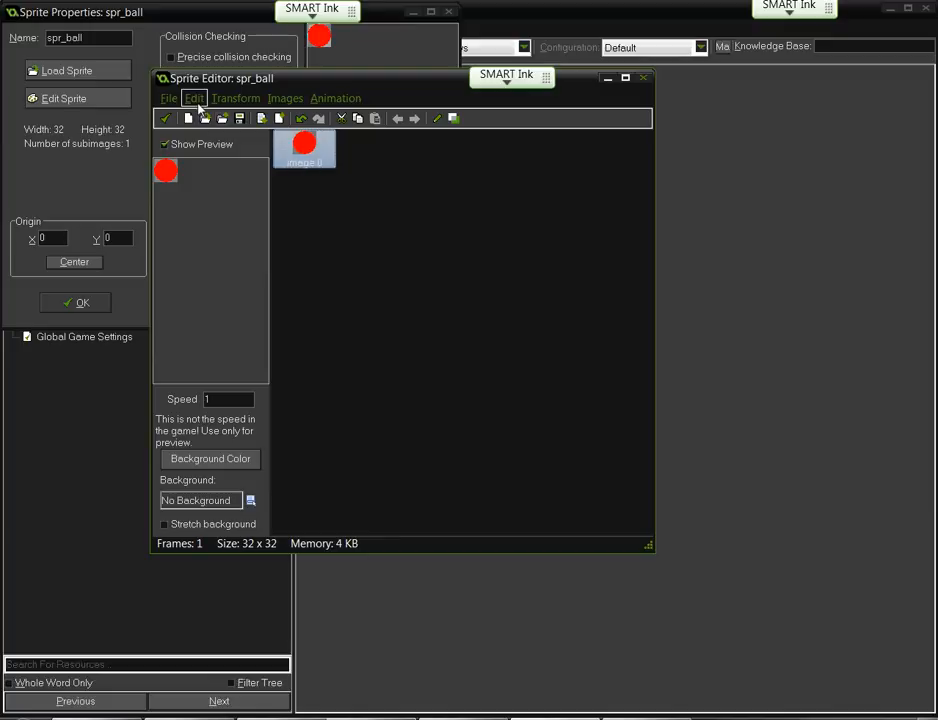
# - Open Transform > Shift the Image, reset horizontal and vertical shift to 0, and clear both wrap options
pyautogui.click(234, 99)
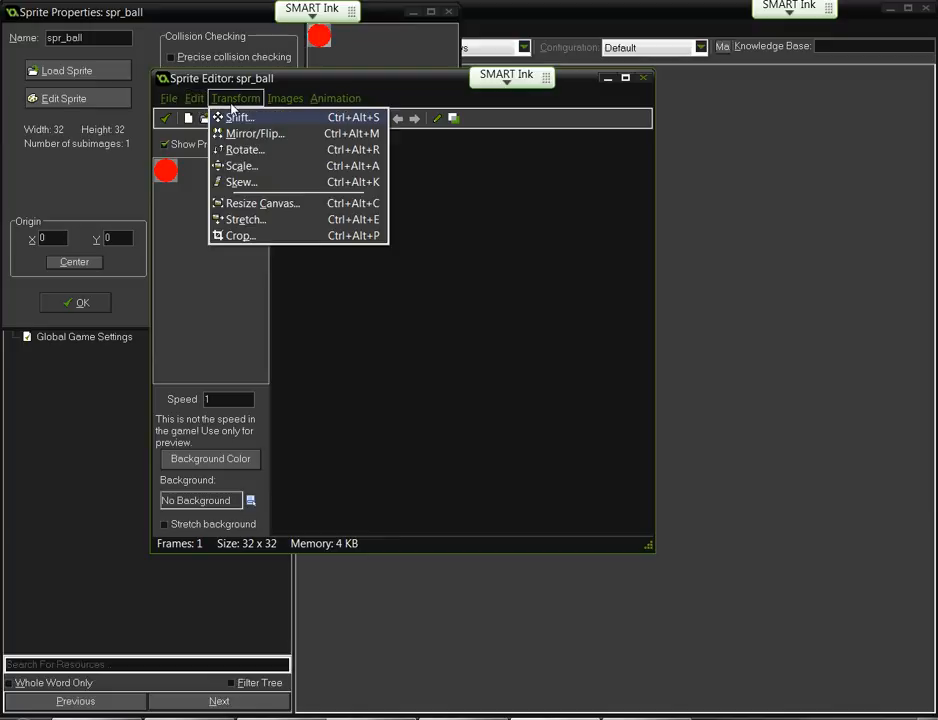
pyautogui.click(240, 118)
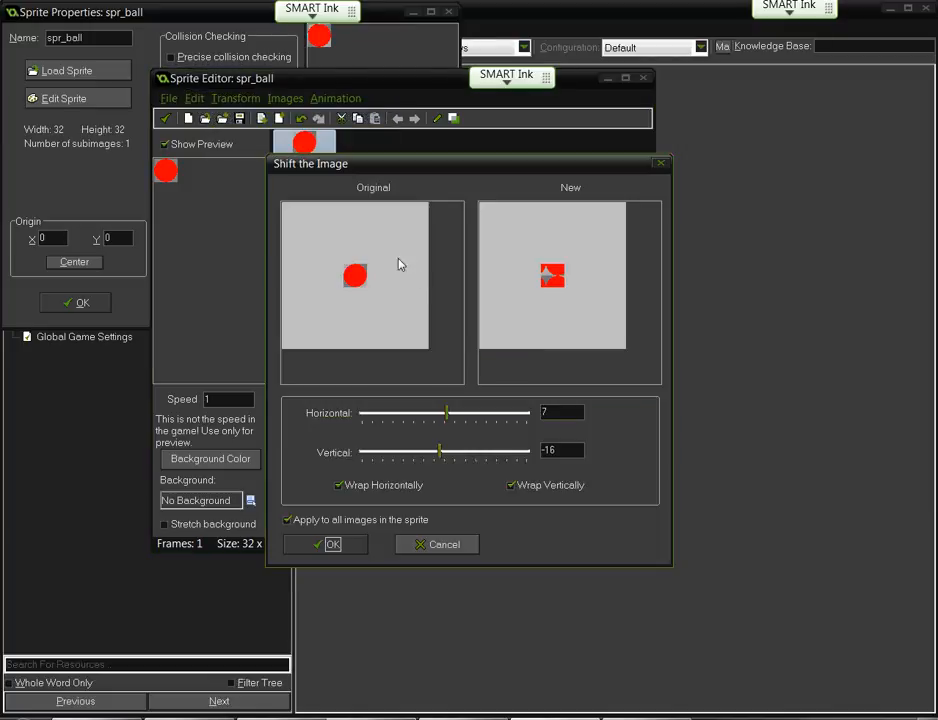
pyautogui.moveTo(447, 416); pyautogui.dragTo(467, 419)
pyautogui.doubleClick(567, 411)
pyautogui.write('0')
pyautogui.press('Tab')
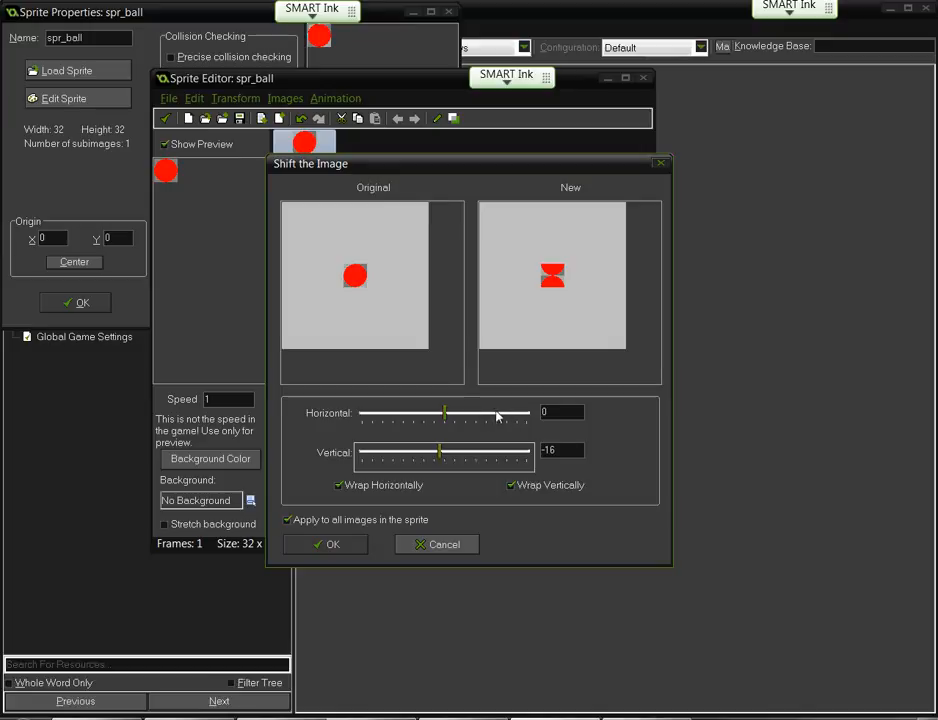
pyautogui.doubleClick(568, 450)
pyautogui.write('0')
pyautogui.click(513, 485)
pyautogui.click(339, 486)
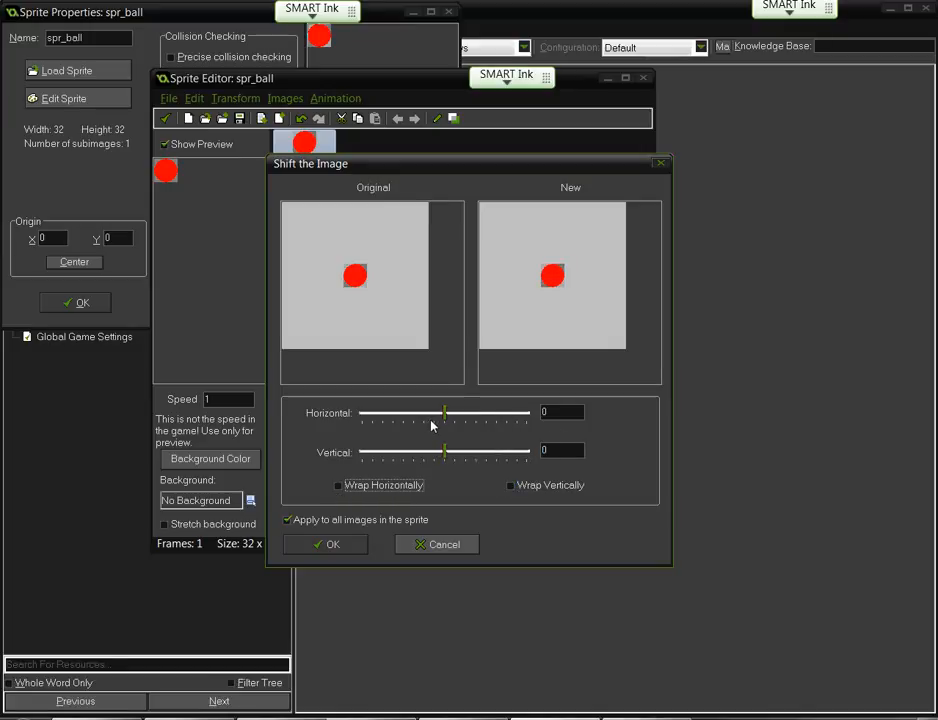
# - Preview several shifts with horizontal and vertical wrapping toggled, then Cancel leaving the ball unshifted
pyautogui.moveTo(446, 417); pyautogui.dragTo(444, 453)
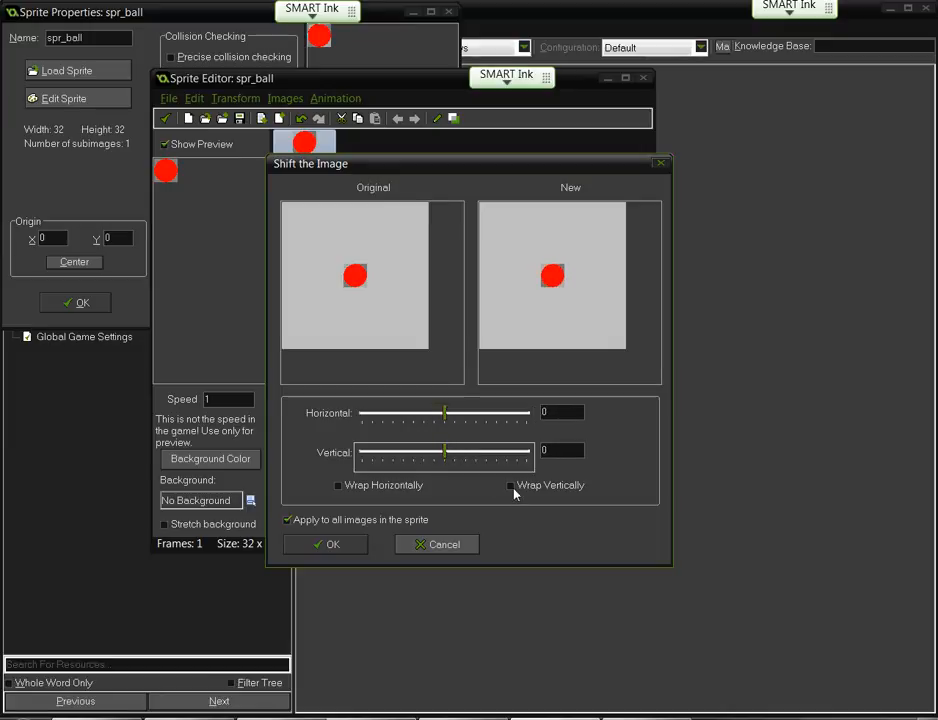
pyautogui.click(513, 488)
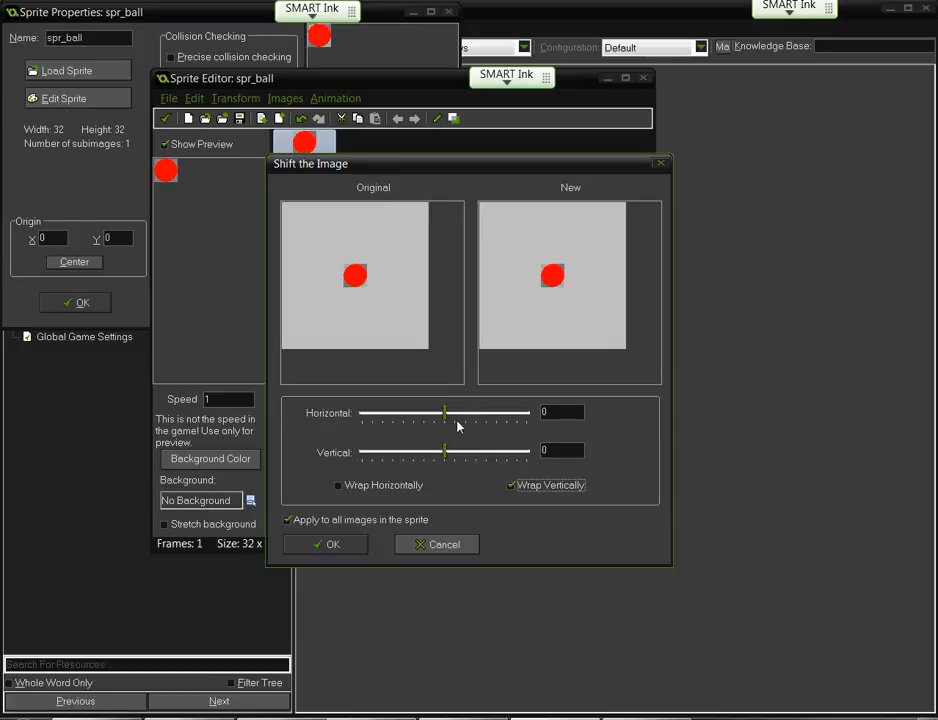
pyautogui.moveTo(445, 413); pyautogui.dragTo(435, 456)
pyautogui.click(355, 485)
pyautogui.click(512, 487)
pyautogui.moveTo(555, 412); pyautogui.dragTo(521, 407)
pyautogui.write('0')
pyautogui.moveTo(435, 450); pyautogui.dragTo(414, 452)
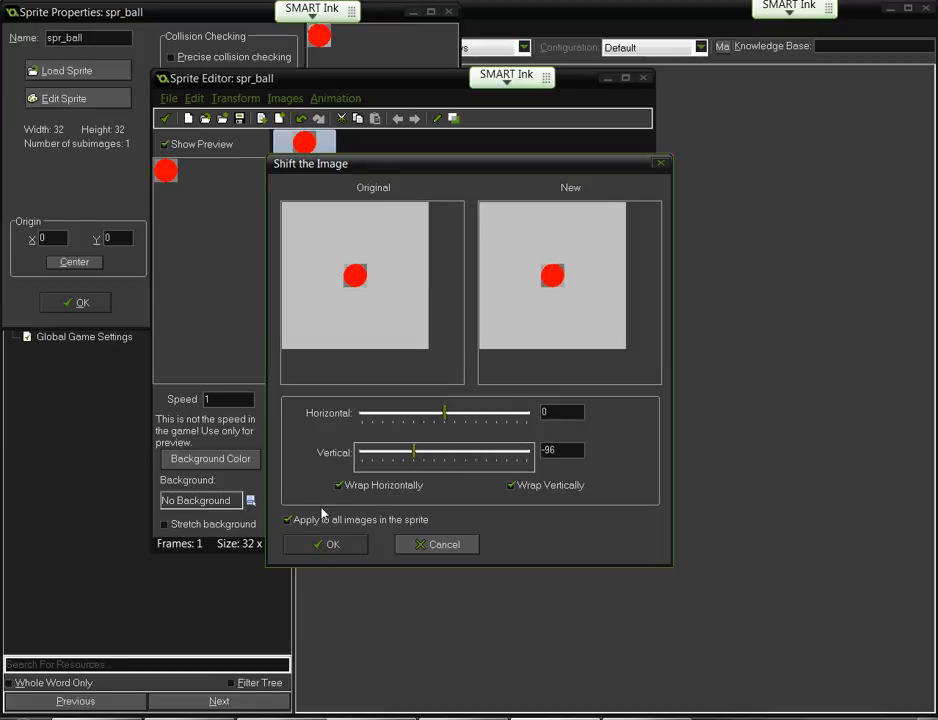
pyautogui.click(440, 544)
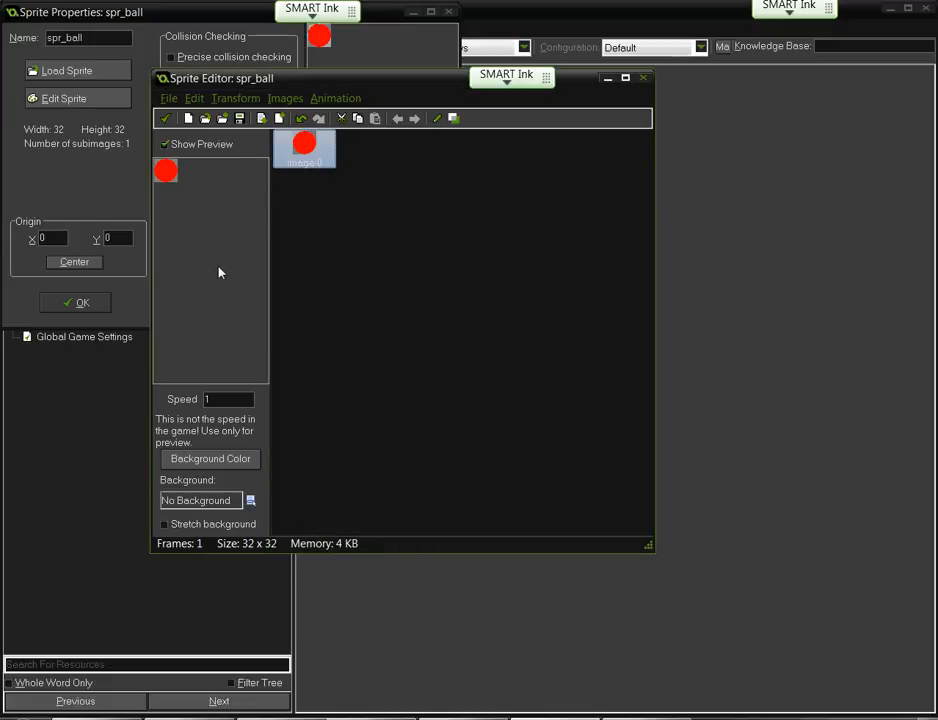
# - Try the Mirror/Flip options for horizontal mirroring and vertical flipping, then cancel without applying
pyautogui.click(236, 98)
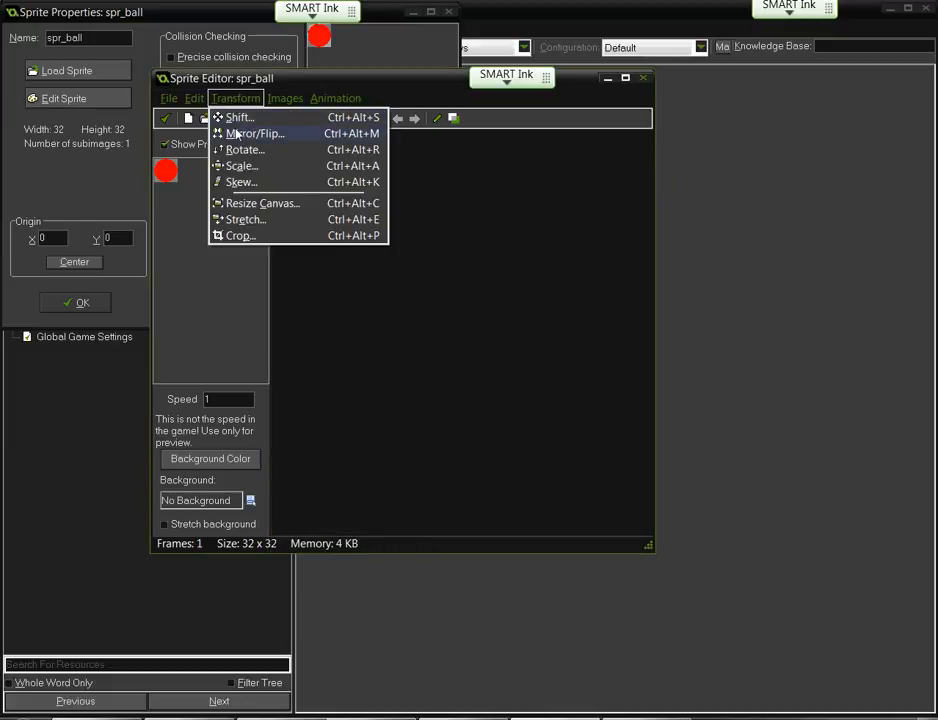
pyautogui.click(238, 133)
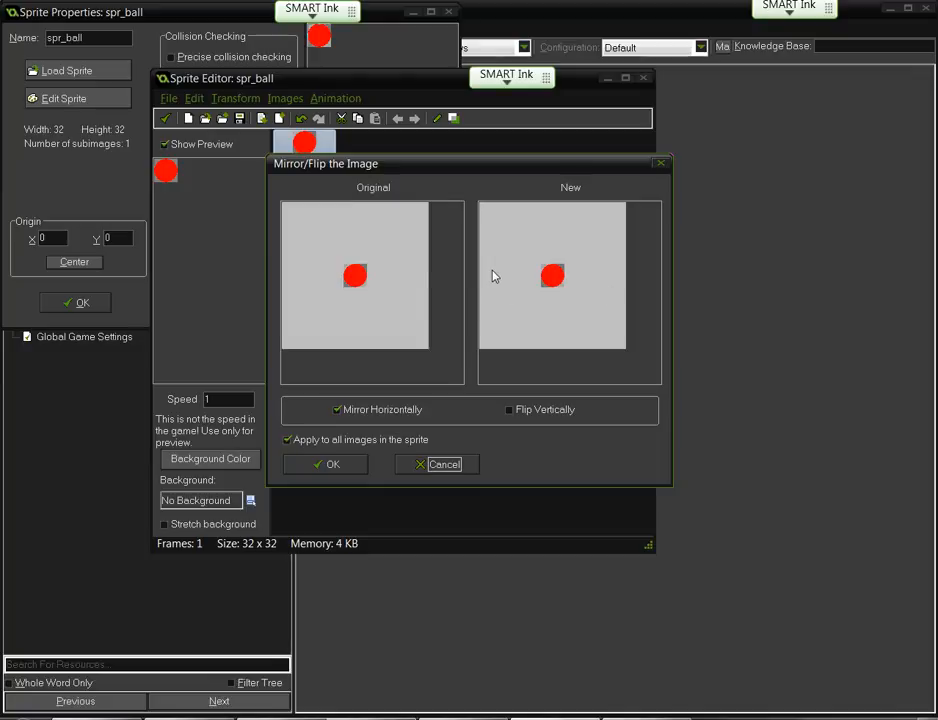
pyautogui.click(372, 415)
pyautogui.click(509, 411)
pyautogui.click(404, 411)
pyautogui.click(436, 465)
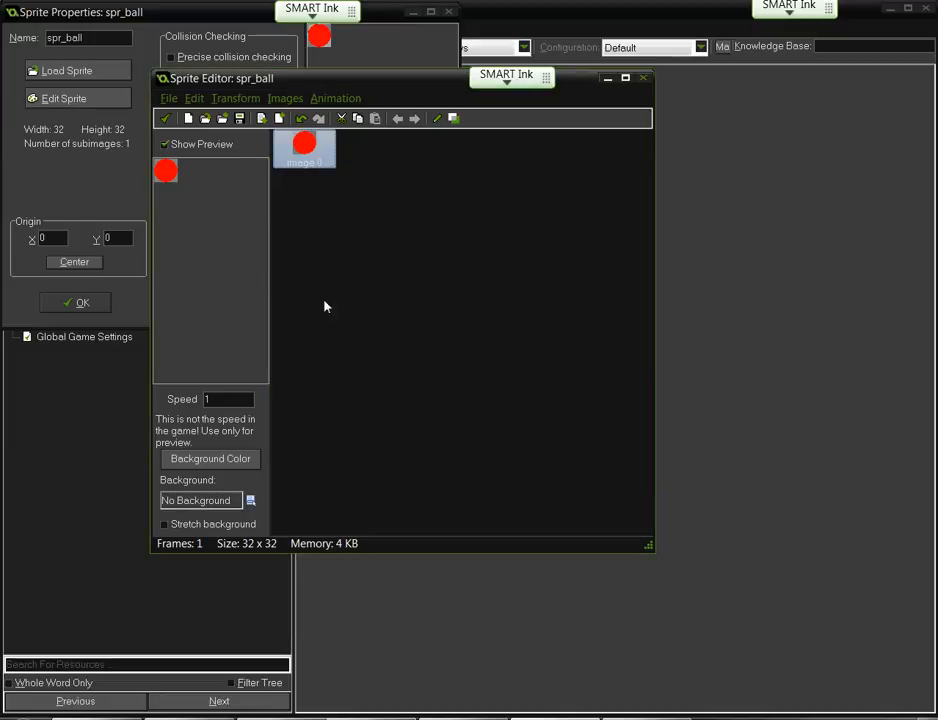
# - Close the Sprite Editor without saving and confirm spr_ball's Sprite Properties with OK
pyautogui.click(644, 80)
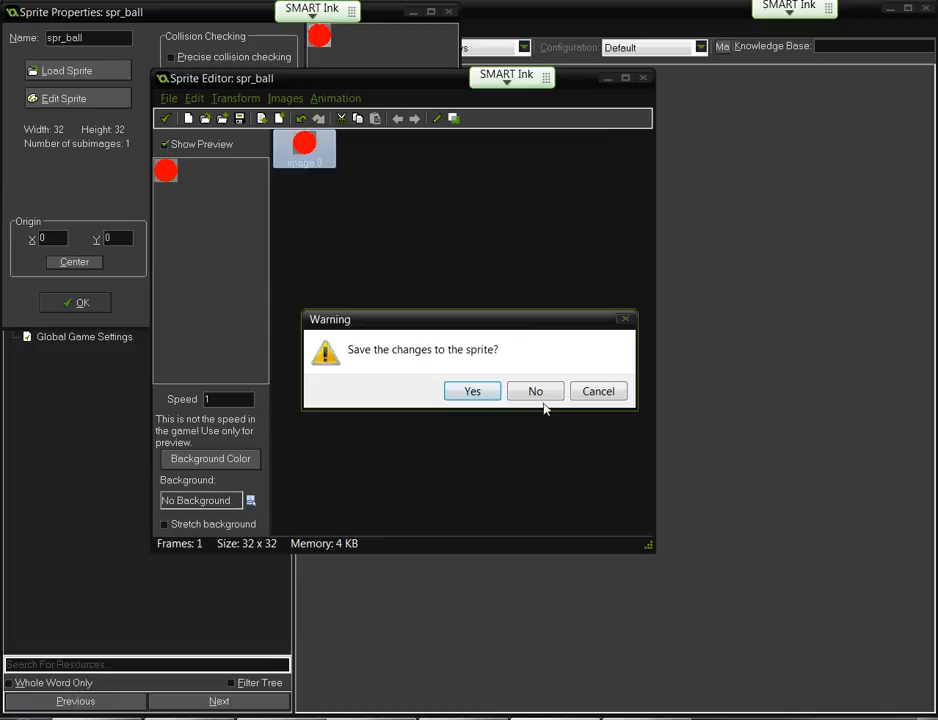
pyautogui.click(538, 393)
pyautogui.click(75, 302)
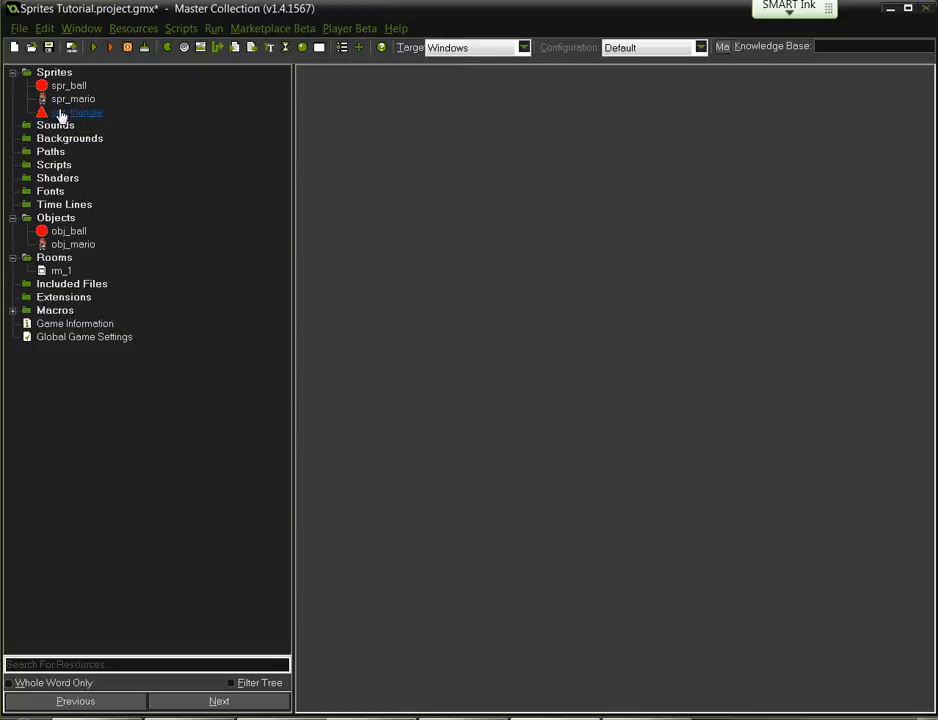
# - Open spr_triangle in the Sprite Editor and bring up the Mirror/Flip options
pyautogui.doubleClick(62, 114)
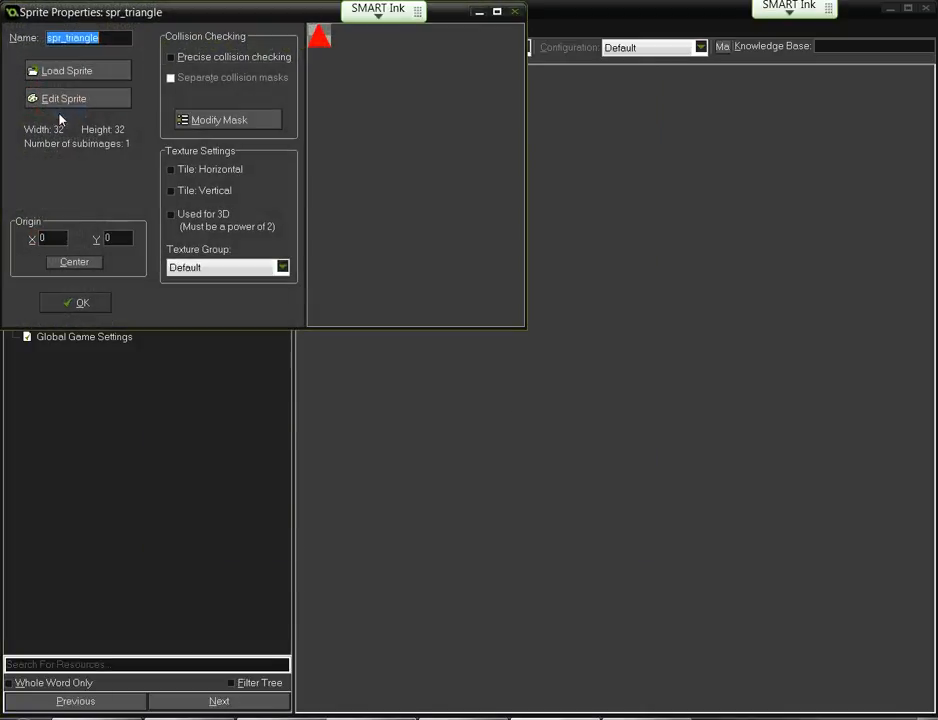
pyautogui.click(68, 99)
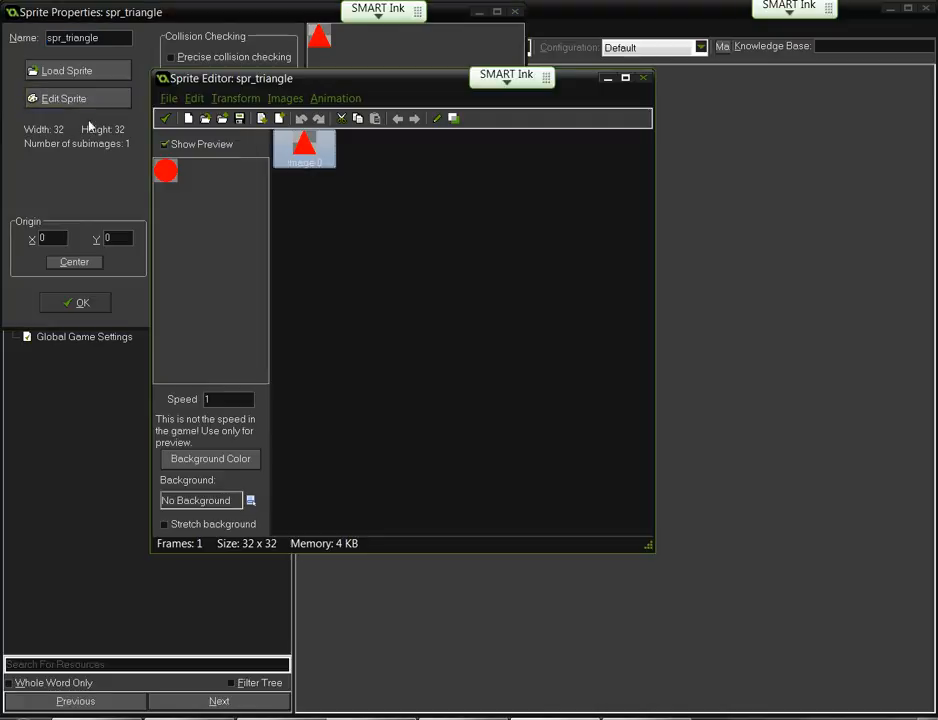
pyautogui.click(236, 98)
pyautogui.click(245, 134)
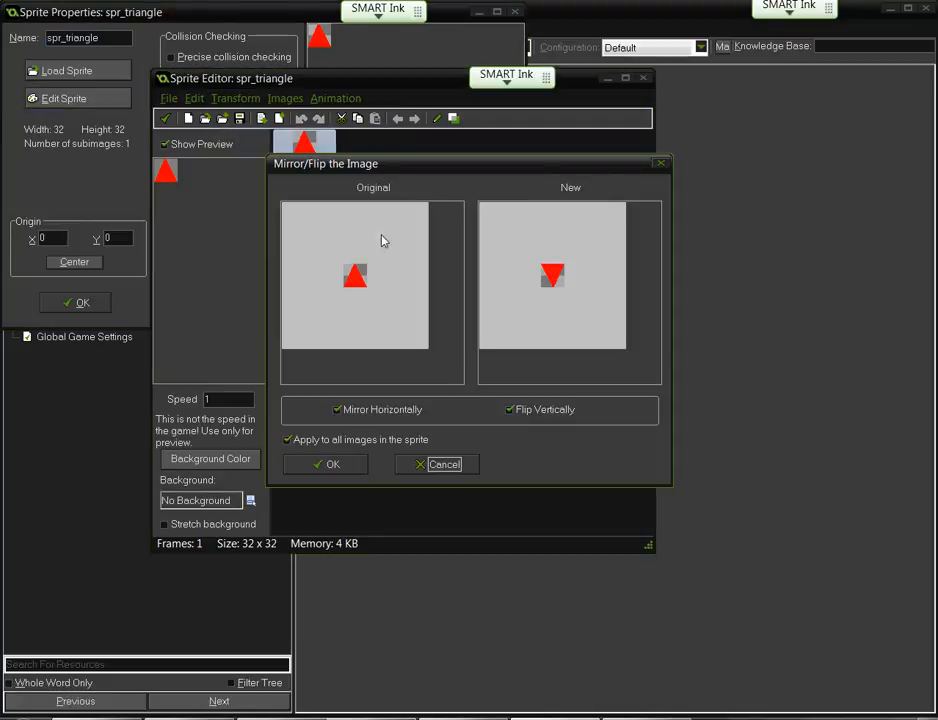
# - Preview Flip Vertically and Mirror Horizontally toggles, then cancel so the triangle stays upright
pyautogui.click(515, 410)
pyautogui.click(388, 411)
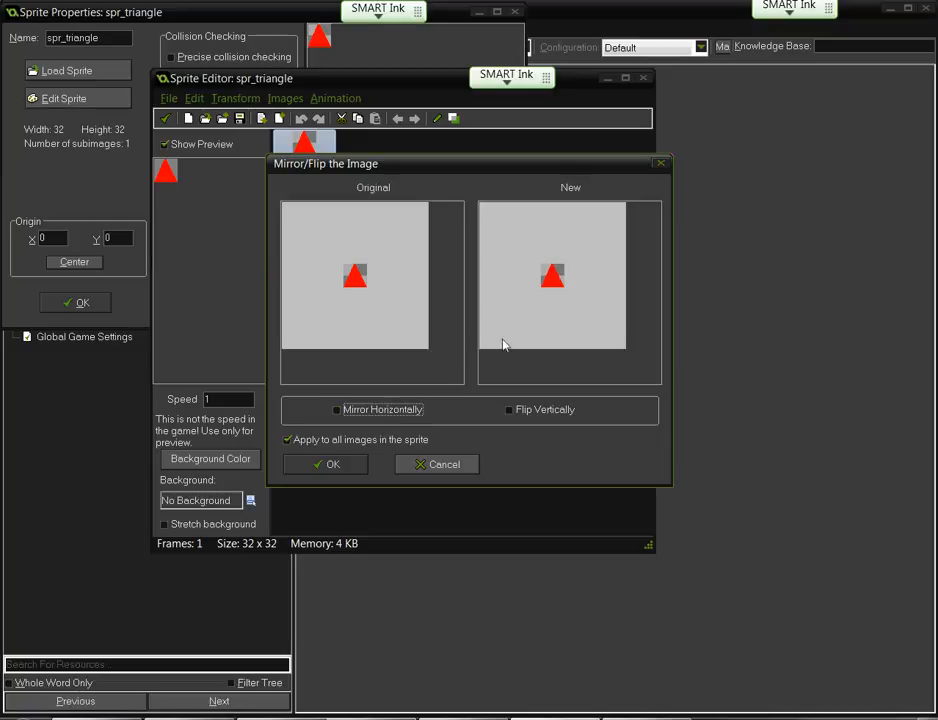
pyautogui.click(369, 406)
pyautogui.click(512, 411)
pyautogui.click(515, 411)
pyautogui.click(515, 411)
pyautogui.click(516, 411)
pyautogui.click(516, 411)
pyautogui.click(518, 412)
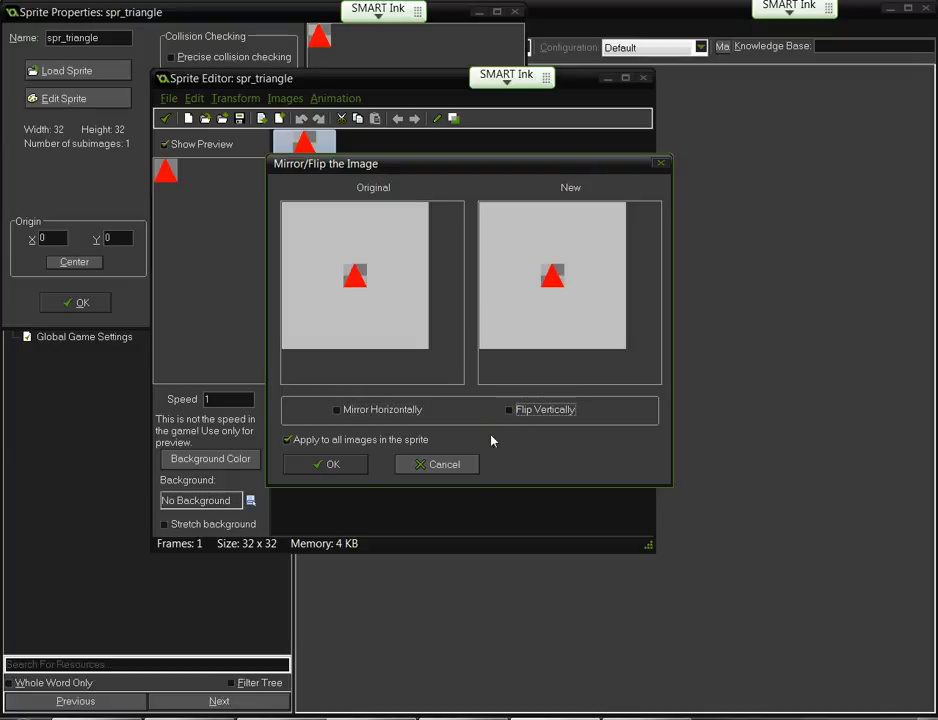
pyautogui.click(425, 467)
pyautogui.click(216, 98)
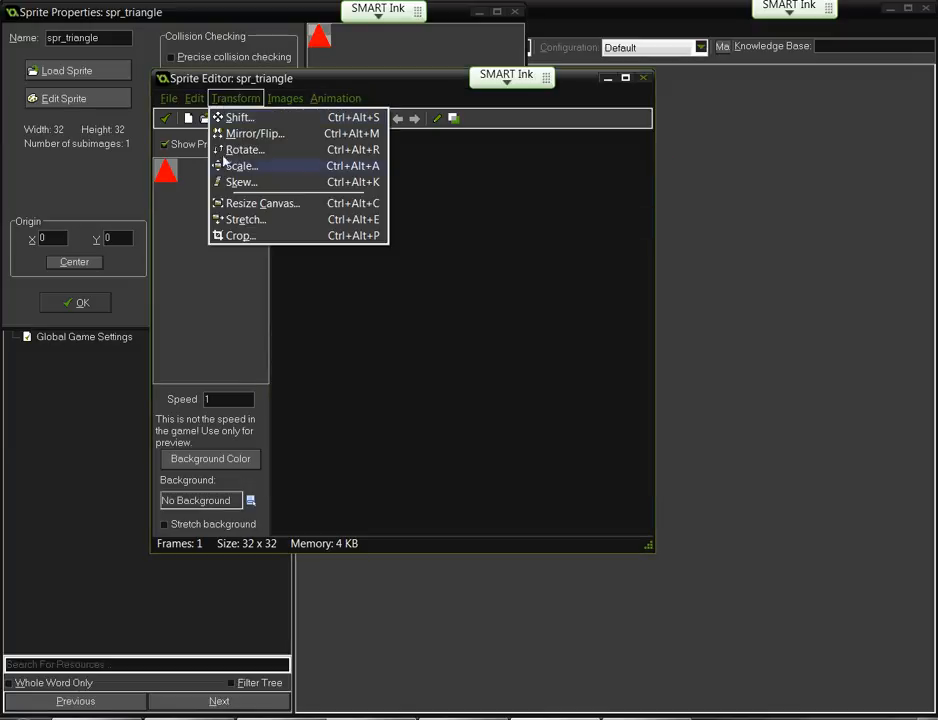
pyautogui.click(222, 156)
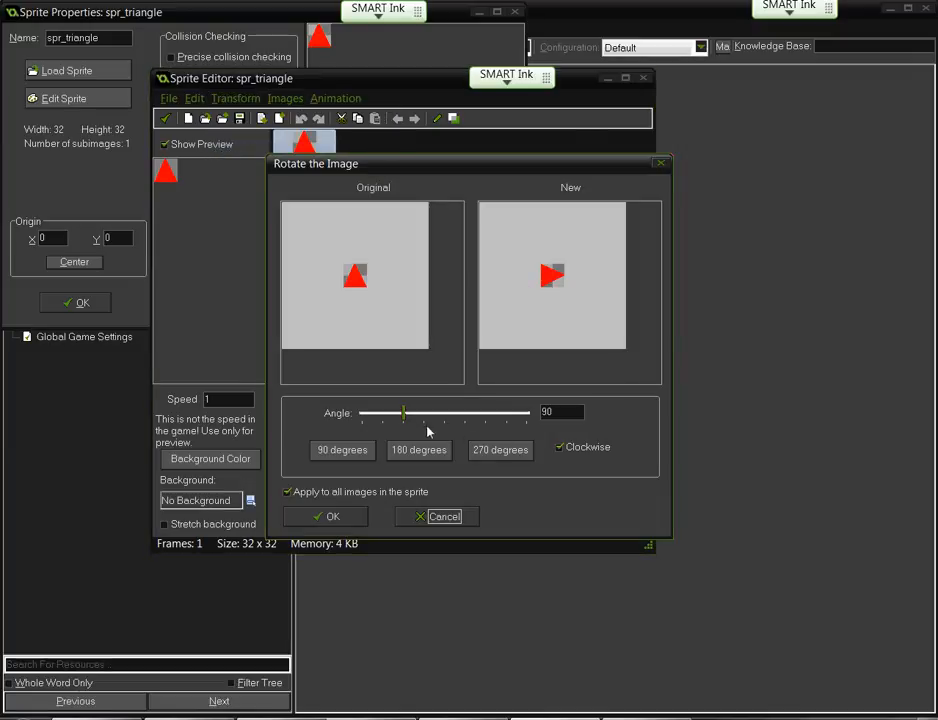
pyautogui.moveTo(403, 418); pyautogui.dragTo(466, 414)
pyautogui.click(377, 418)
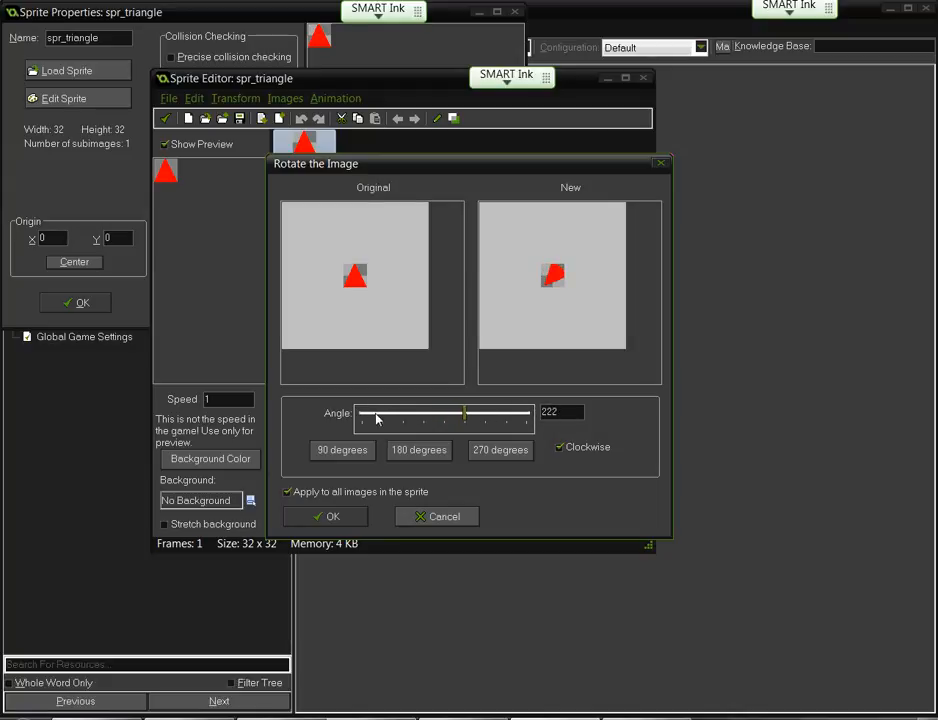
pyautogui.click(304, 513)
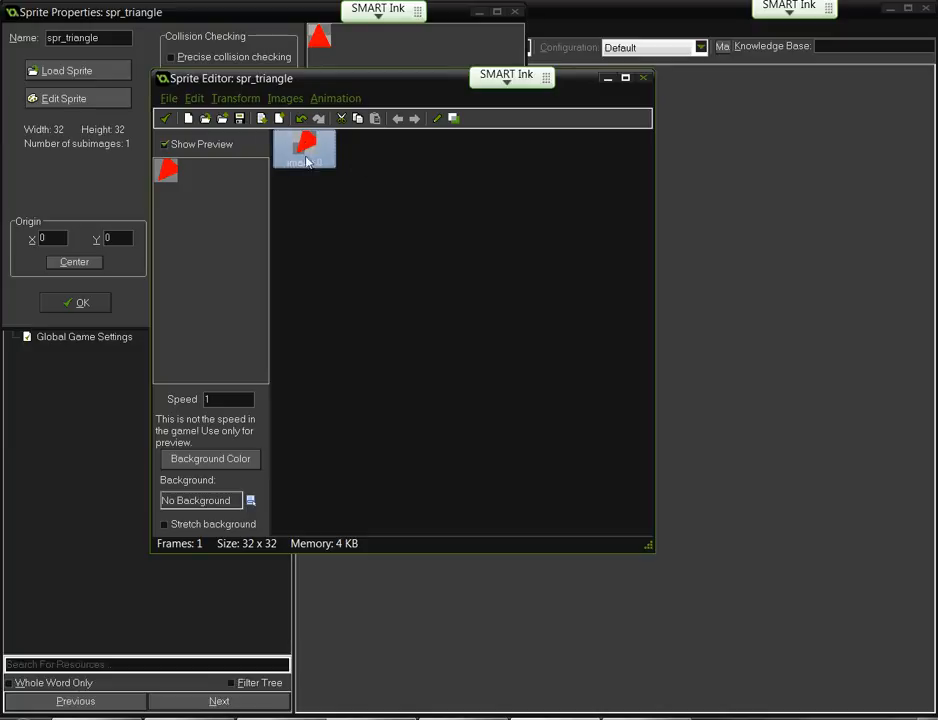
pyautogui.click(301, 119)
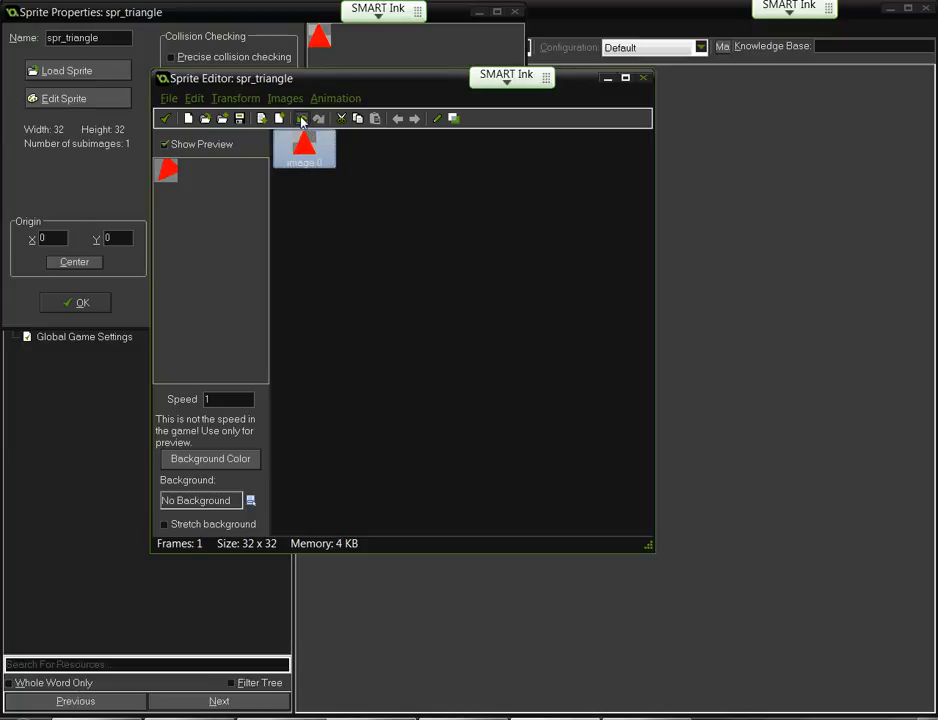
pyautogui.click(234, 98)
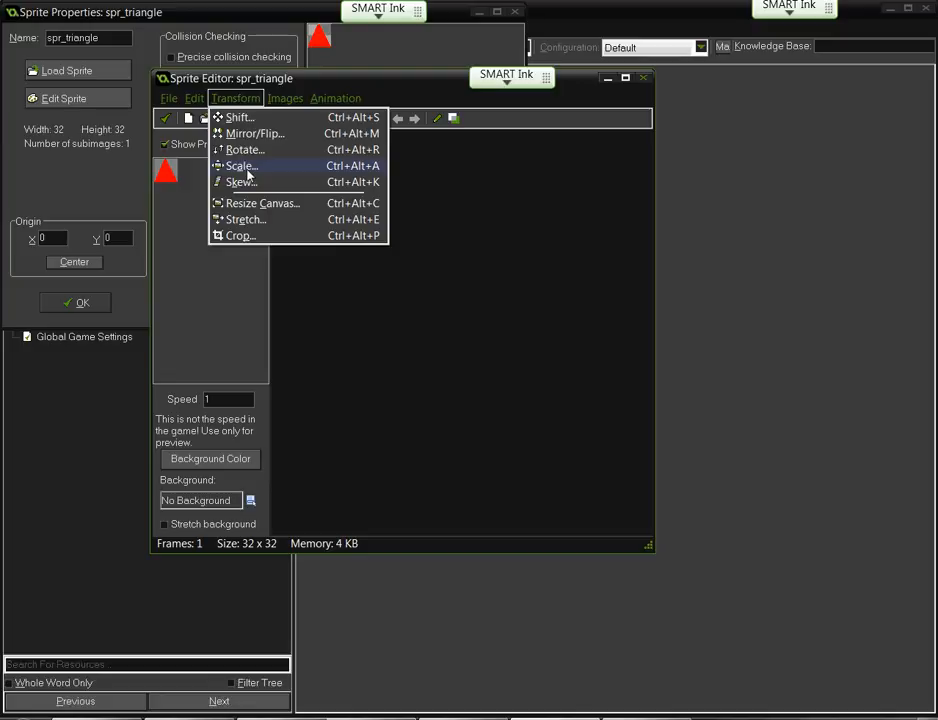
pyautogui.click(244, 166)
pyautogui.moveTo(417, 419); pyautogui.dragTo(396, 418)
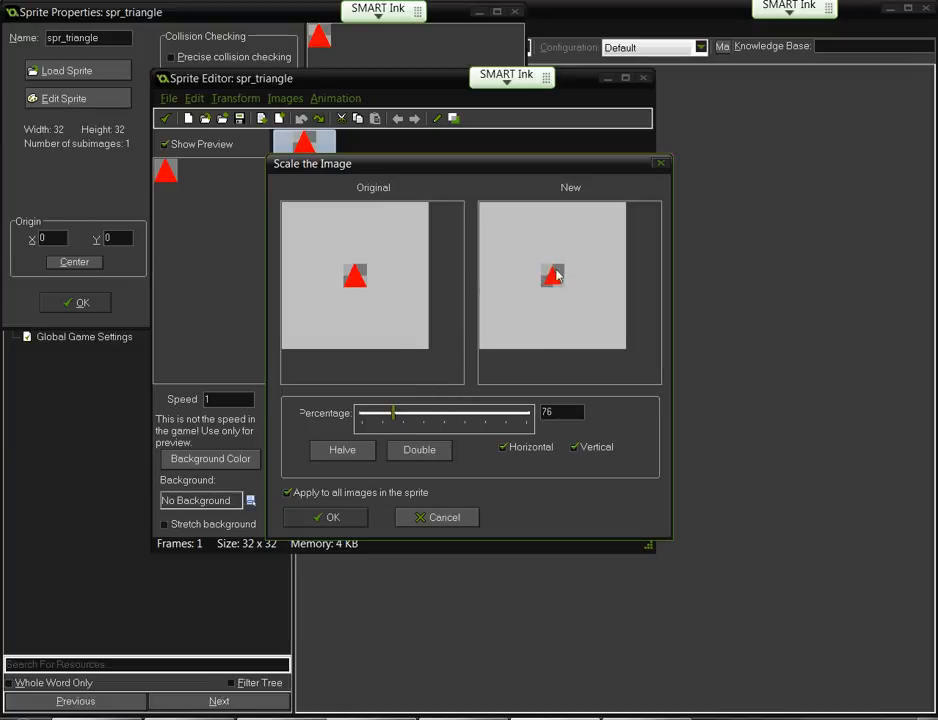
pyautogui.moveTo(396, 413)
pyautogui.mouseDown()
pyautogui.moveTo(494, 411)
pyautogui.moveTo(379, 413)
pyautogui.mouseUp()
pyautogui.moveTo(437, 417); pyautogui.dragTo(405, 417)
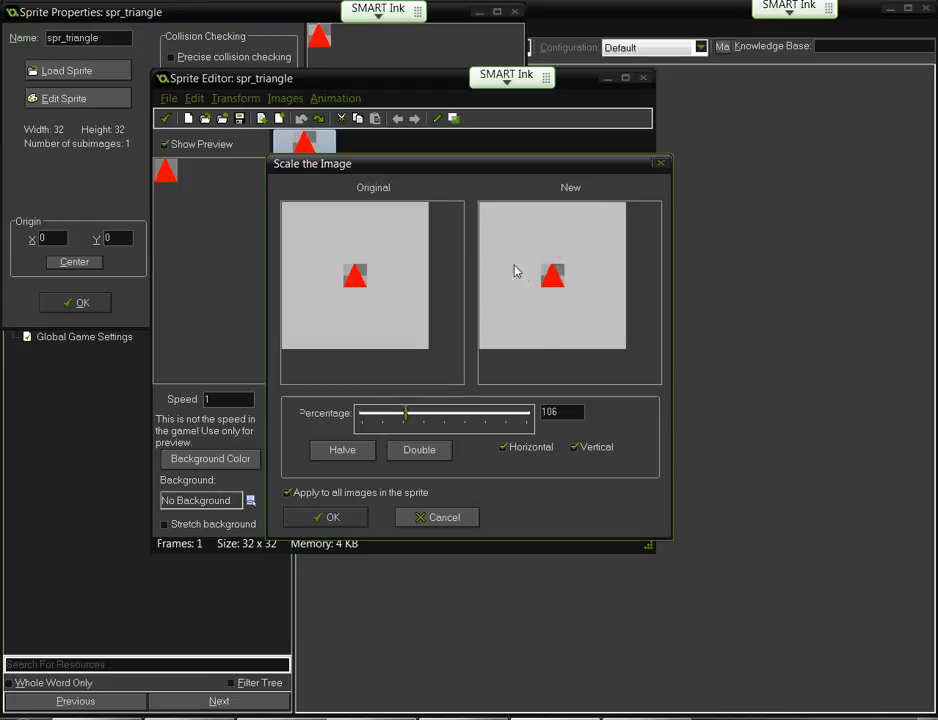
pyautogui.click(421, 512)
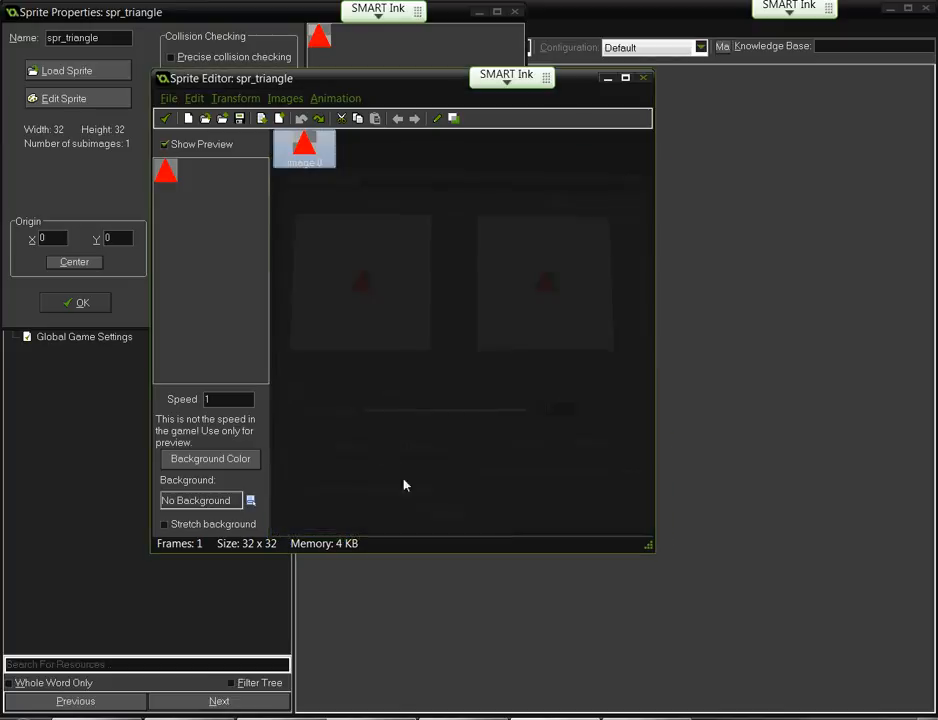
pyautogui.click(222, 99)
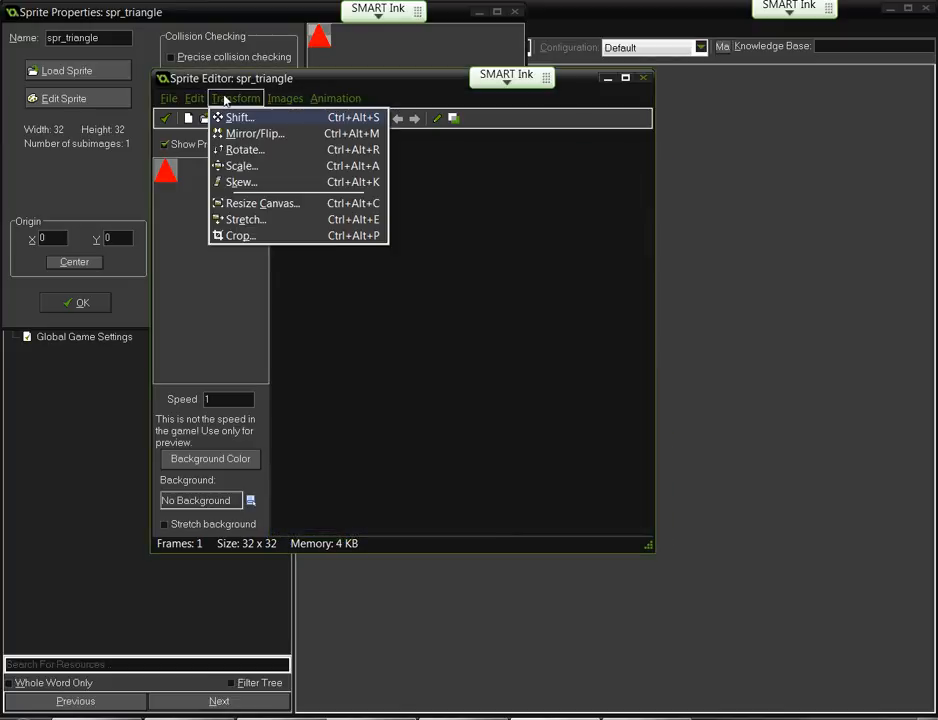
pyautogui.click(245, 203)
pyautogui.write('200')
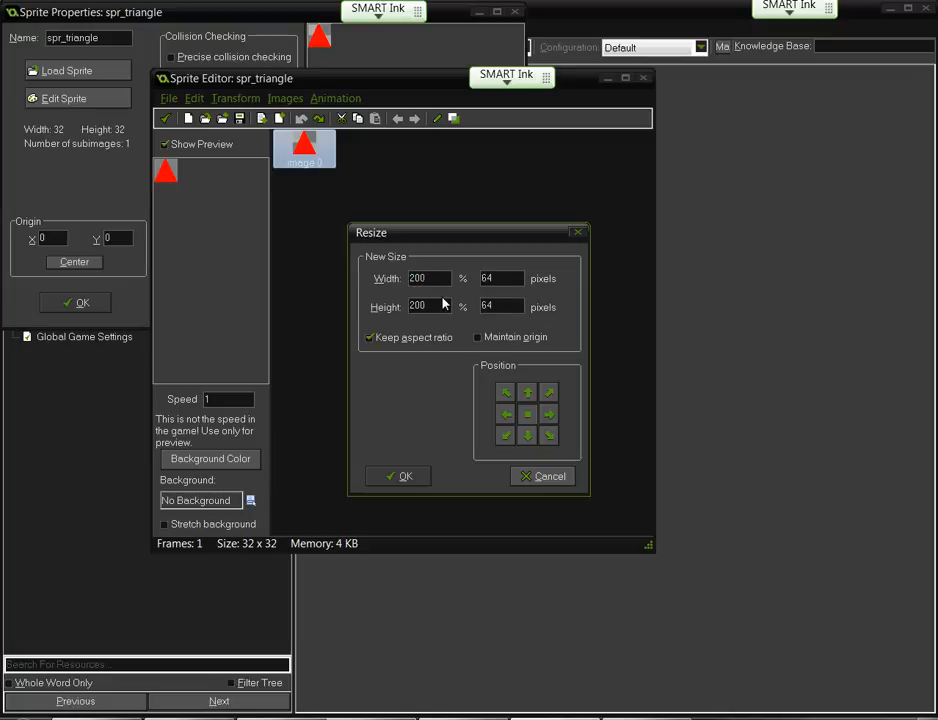
pyautogui.click(399, 475)
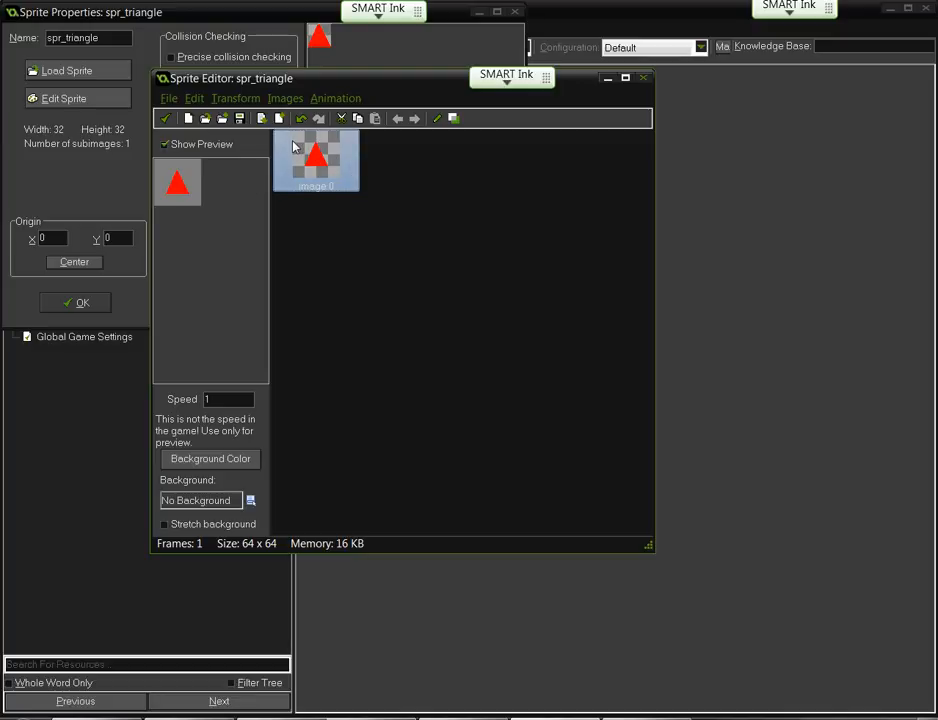
pyautogui.hotkey('ctrl', 'z')
pyautogui.click(236, 98)
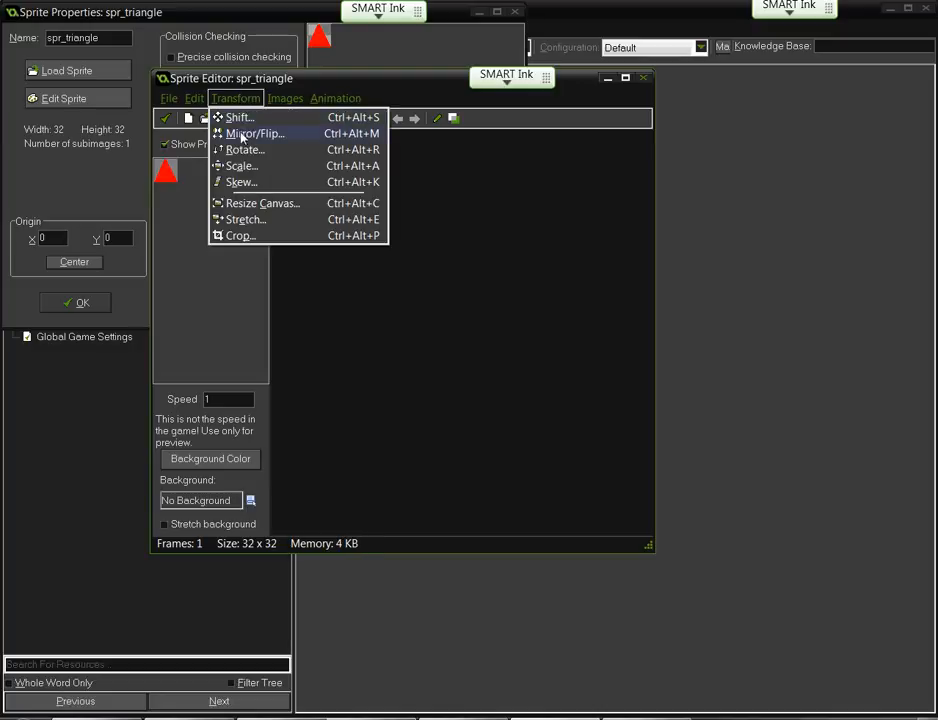
# - Try a 300% Stretch with Keep aspect ratio unticked, then cancel it
pyautogui.click(233, 220)
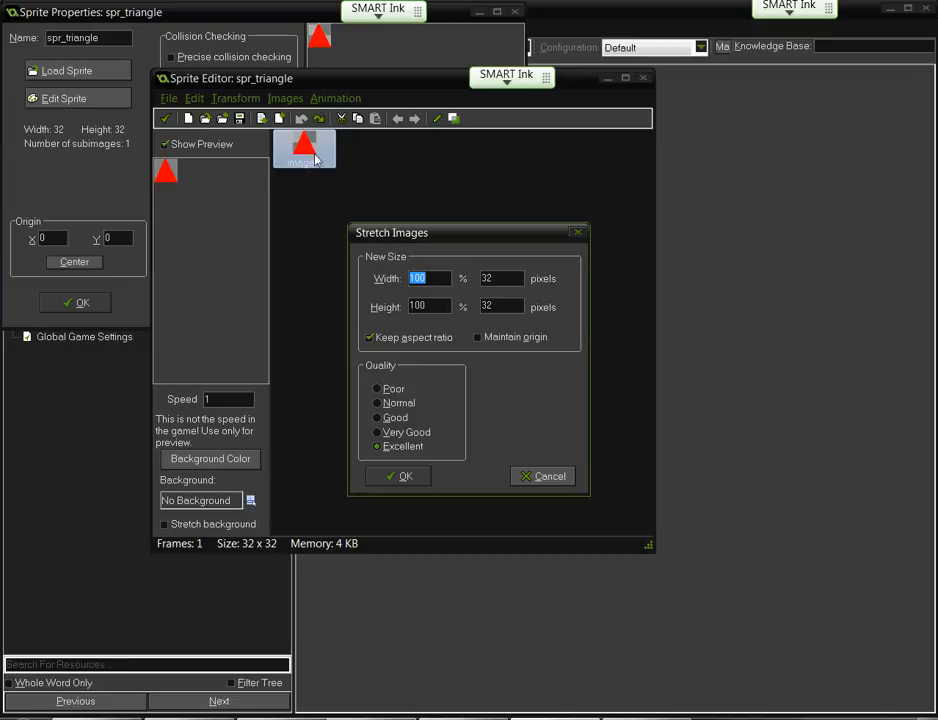
pyautogui.write('300')
pyautogui.click(370, 338)
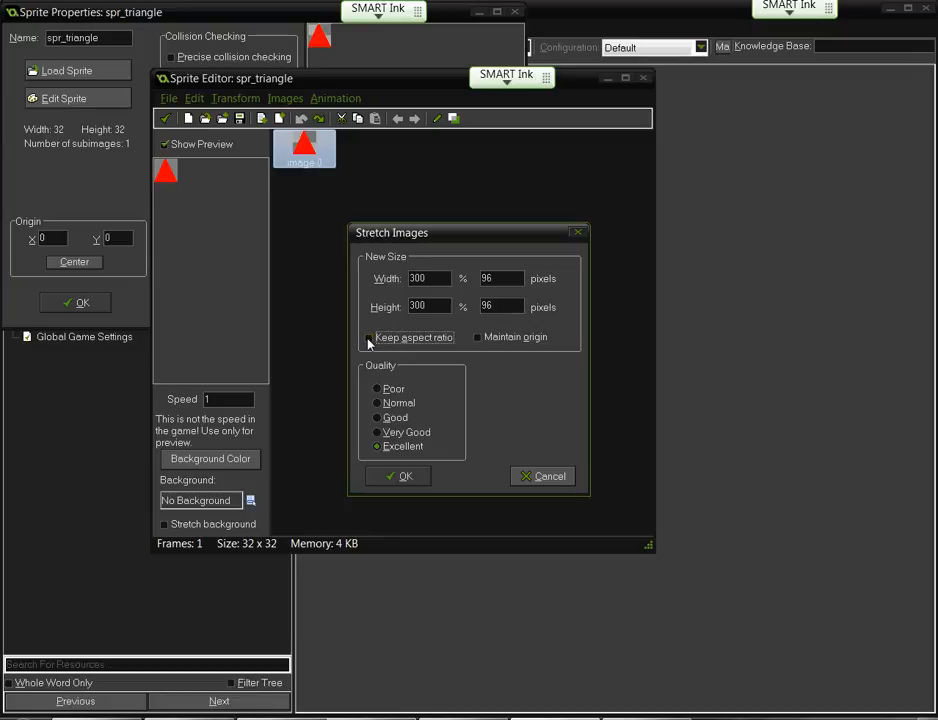
pyautogui.click(540, 476)
# - Stretch the width to 300% (96 x 32), then undo it back to 32 x 32
pyautogui.click(238, 98)
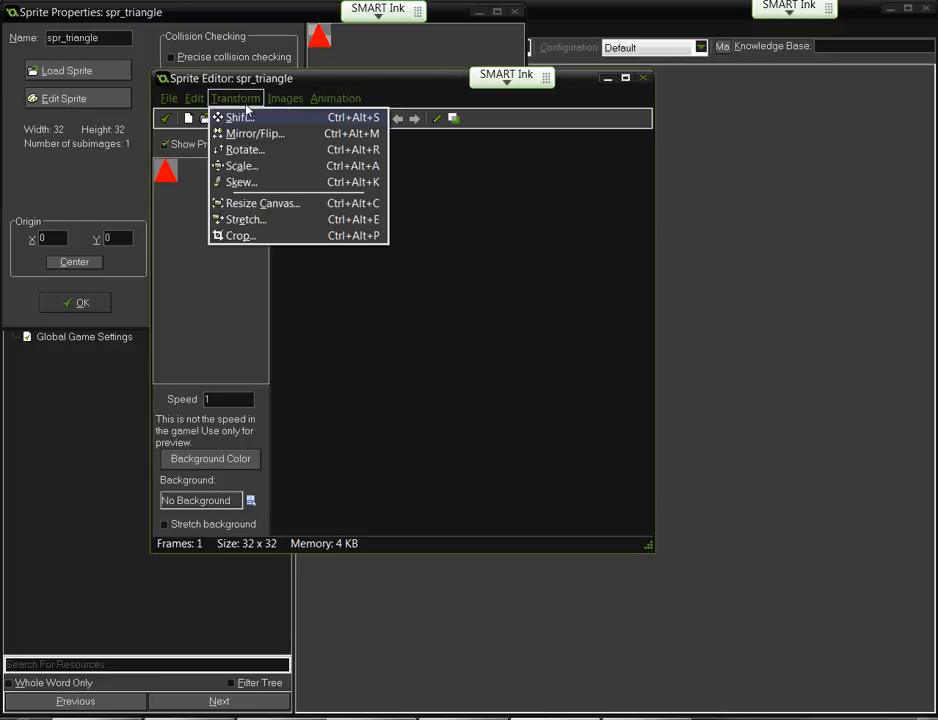
pyautogui.click(232, 221)
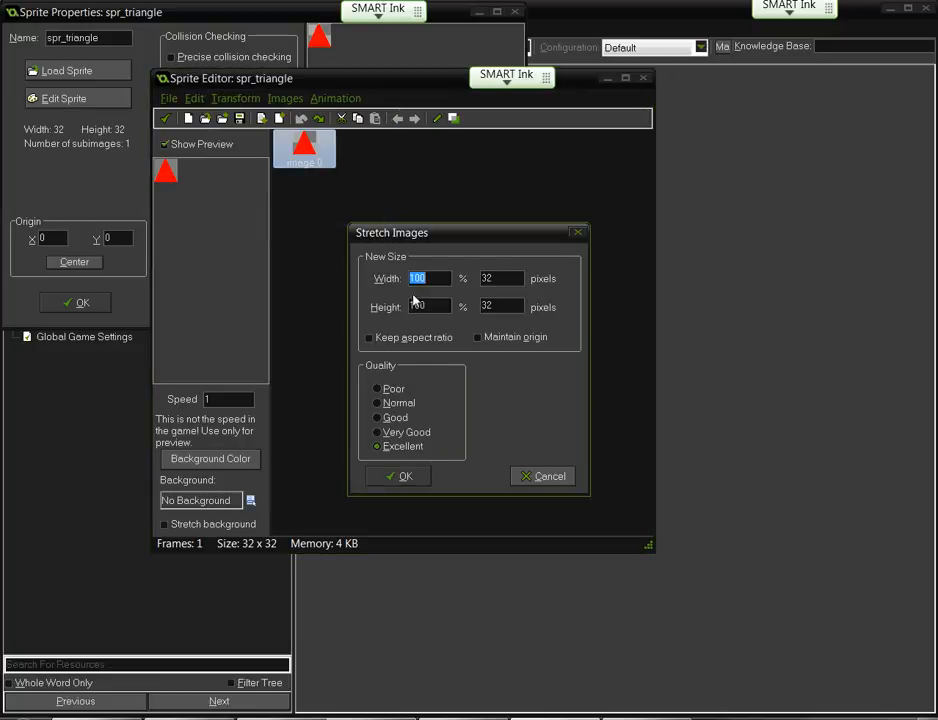
pyautogui.write('300')
pyautogui.click(405, 477)
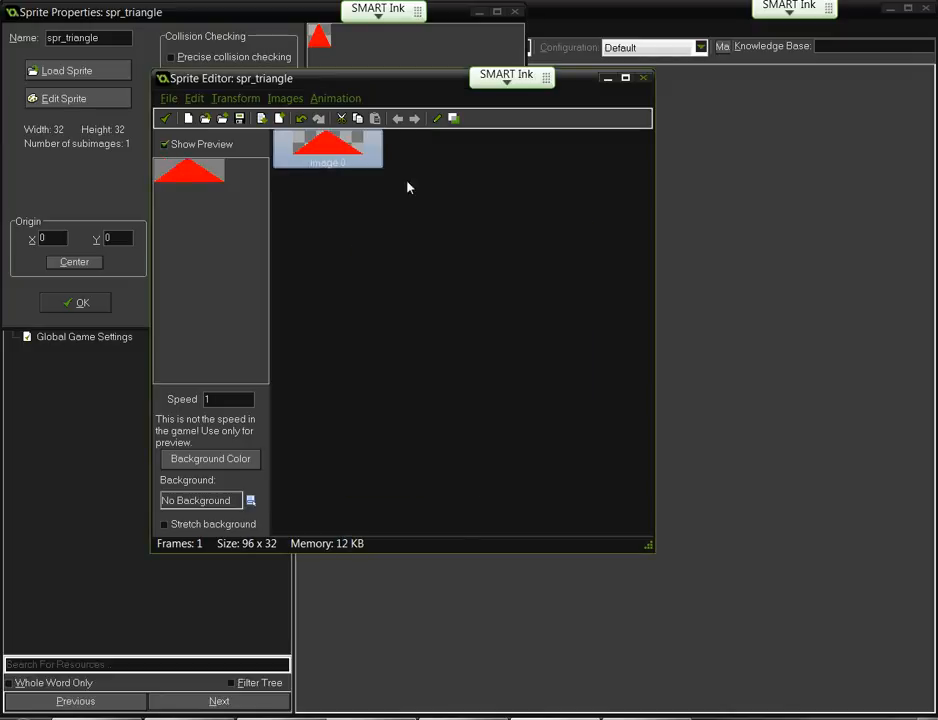
pyautogui.click(300, 119)
pyautogui.click(235, 98)
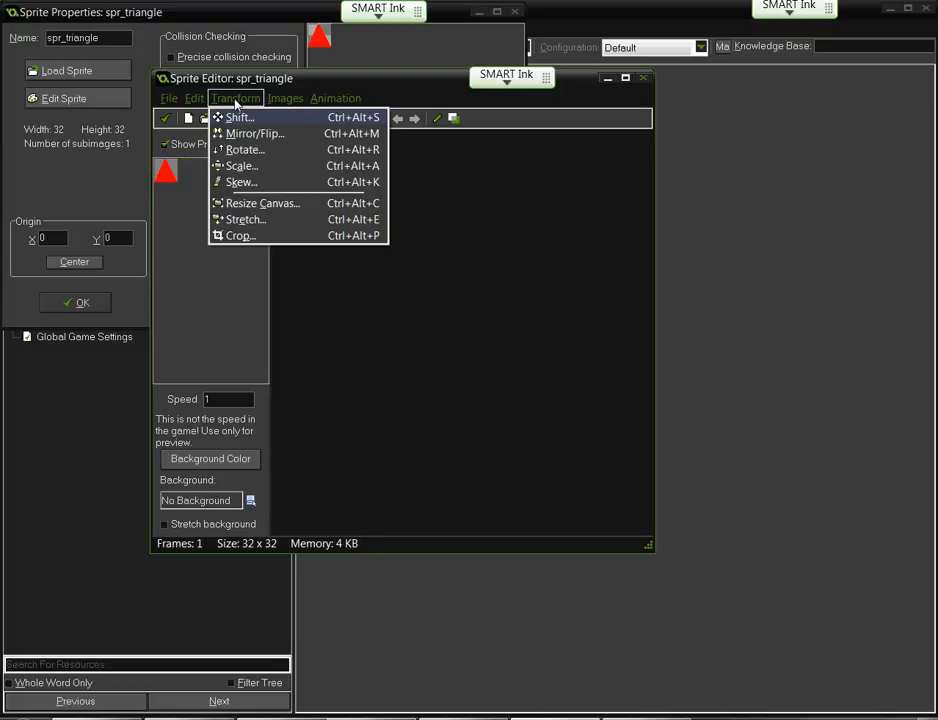
# - Stretch spr_triangle to 300% with Keep aspect ratio ticked, making it 96 x 96
pyautogui.click(241, 218)
pyautogui.click(397, 340)
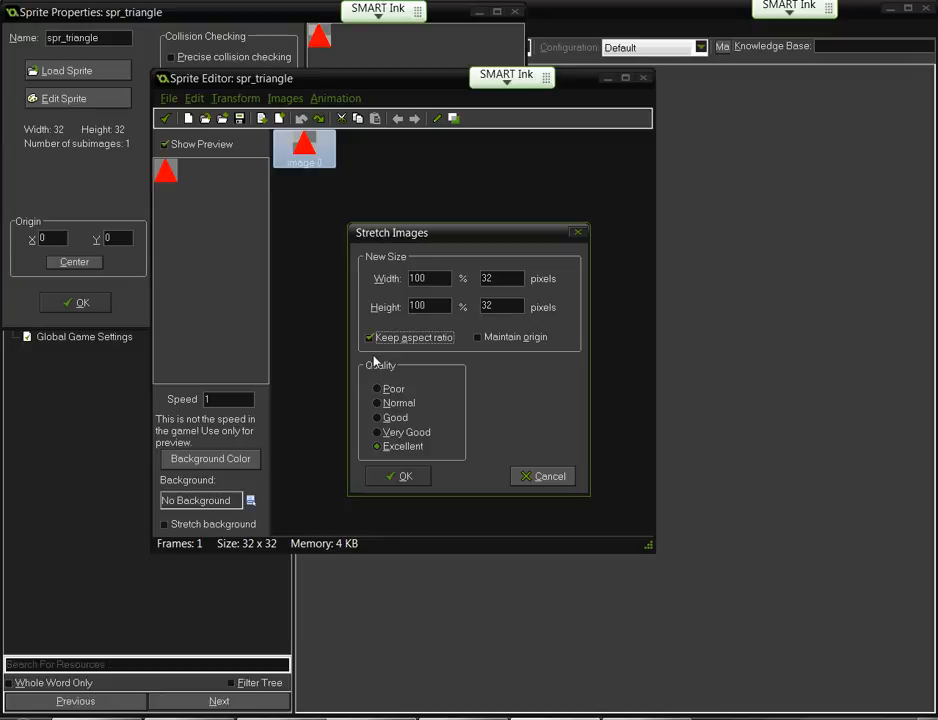
pyautogui.moveTo(426, 279); pyautogui.dragTo(378, 287)
pyautogui.write('300')
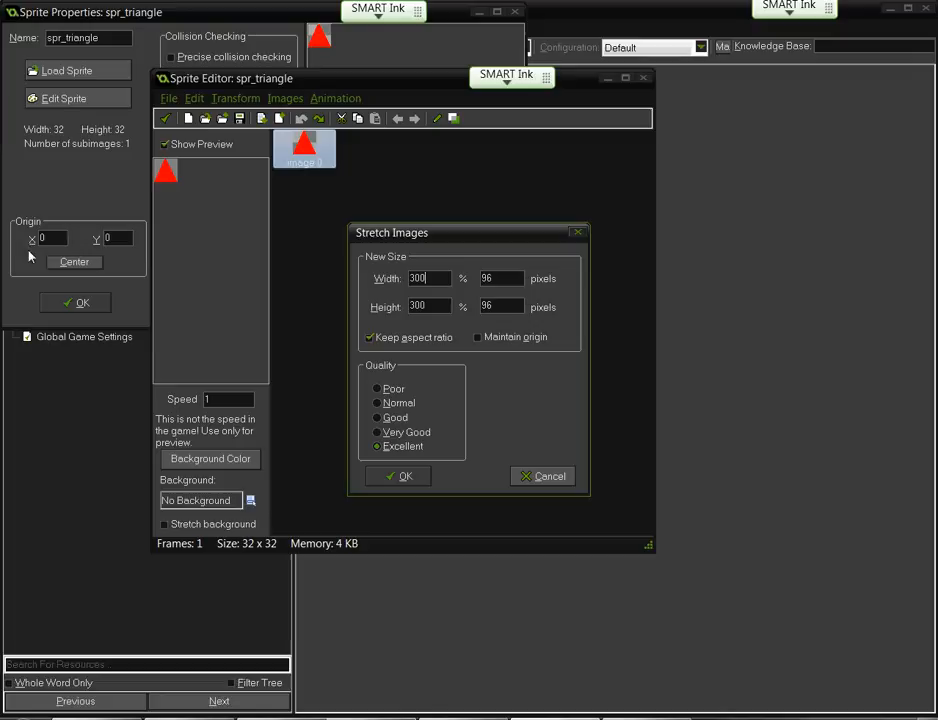
pyautogui.click(398, 477)
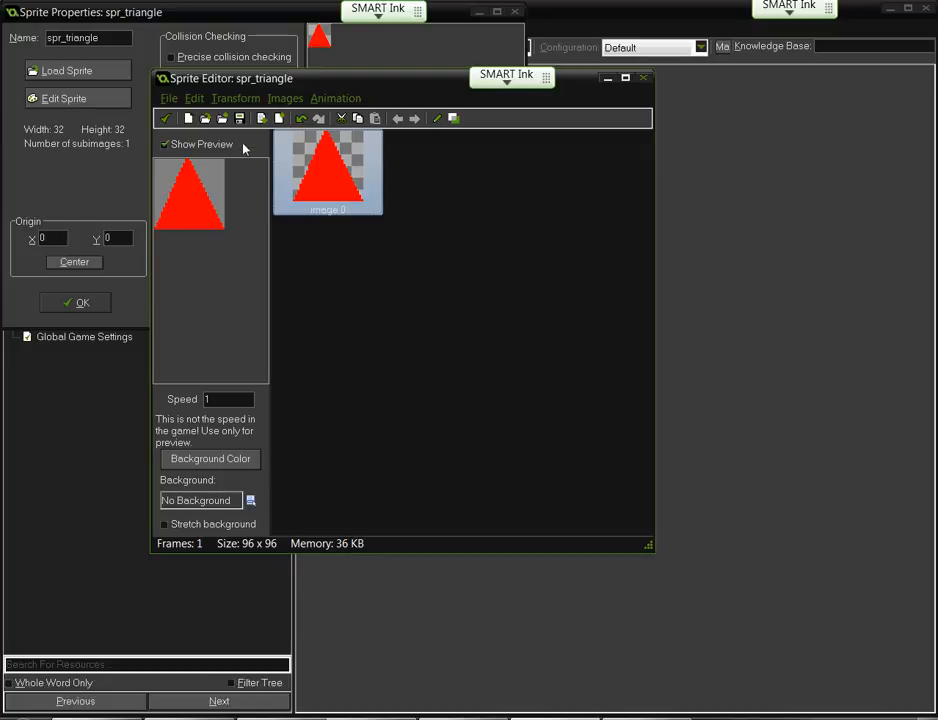
pyautogui.click(235, 99)
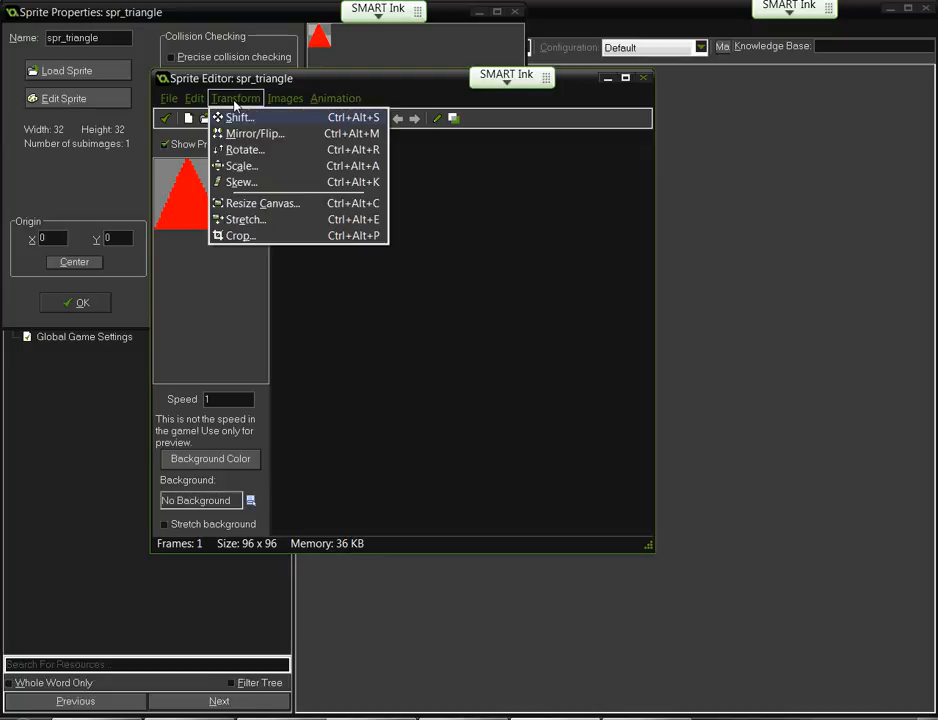
pyautogui.click(236, 181)
pyautogui.moveTo(395, 417); pyautogui.dragTo(451, 457)
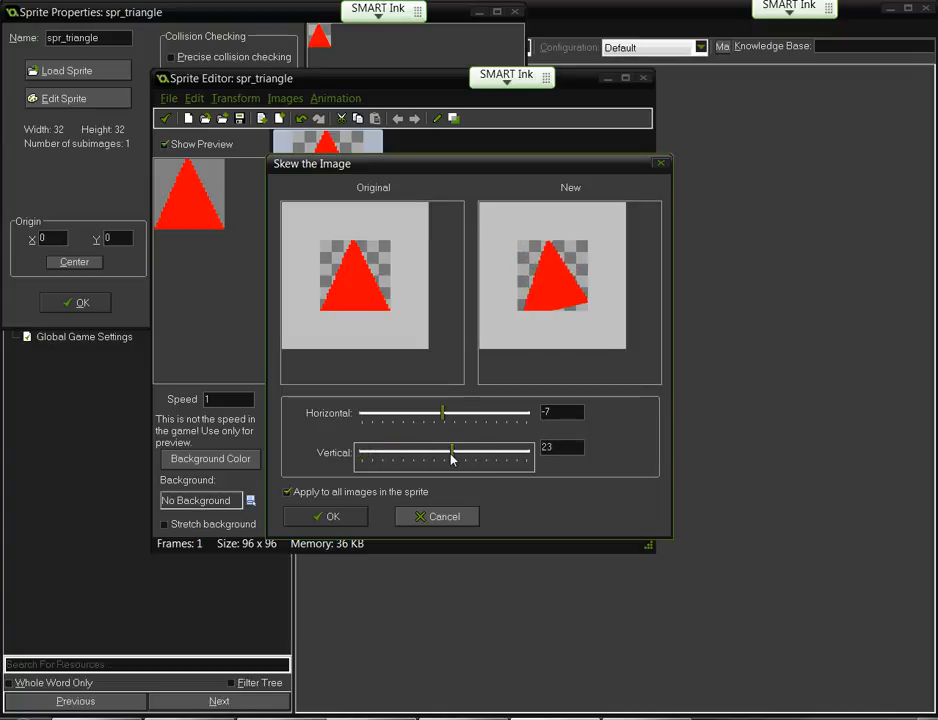
pyautogui.click(447, 518)
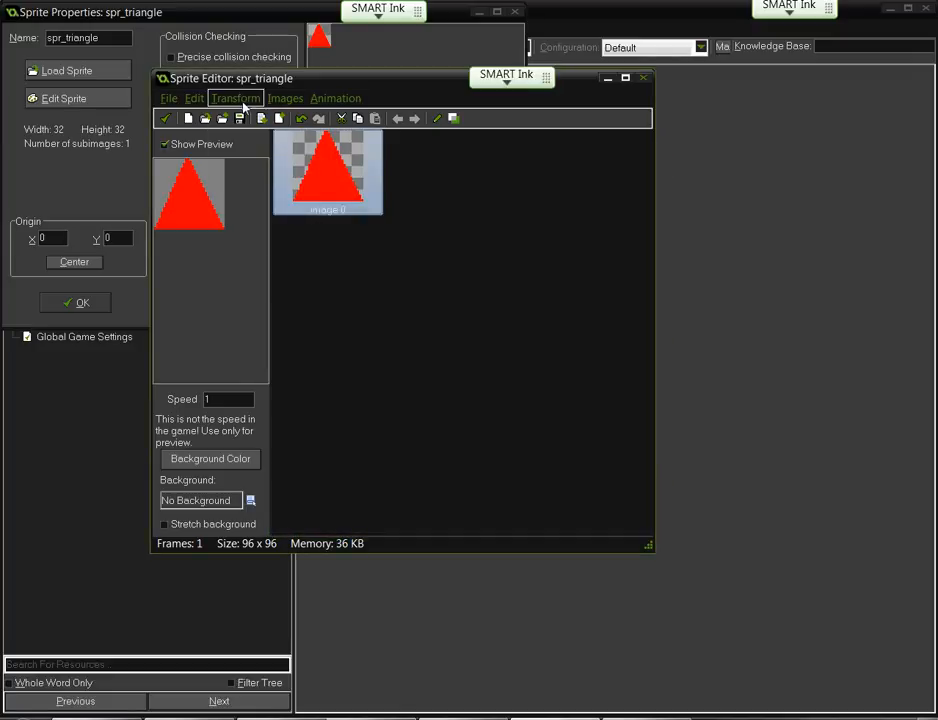
pyautogui.click(236, 98)
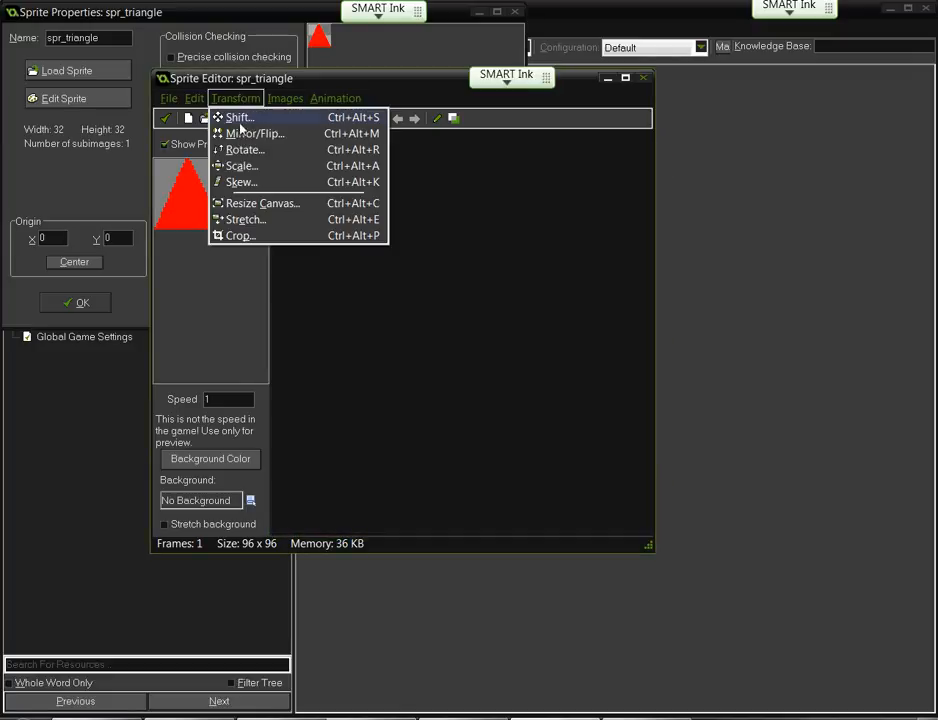
# - Resize the canvas to 250% width with aspect ratio kept, giving 240 x 240
pyautogui.click(240, 204)
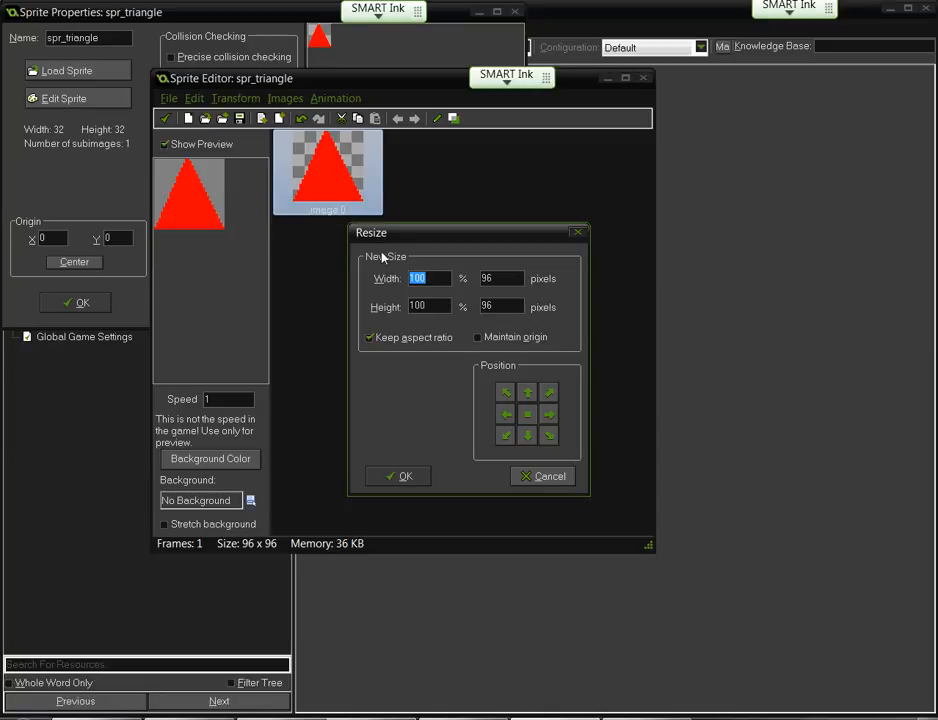
pyautogui.write('250')
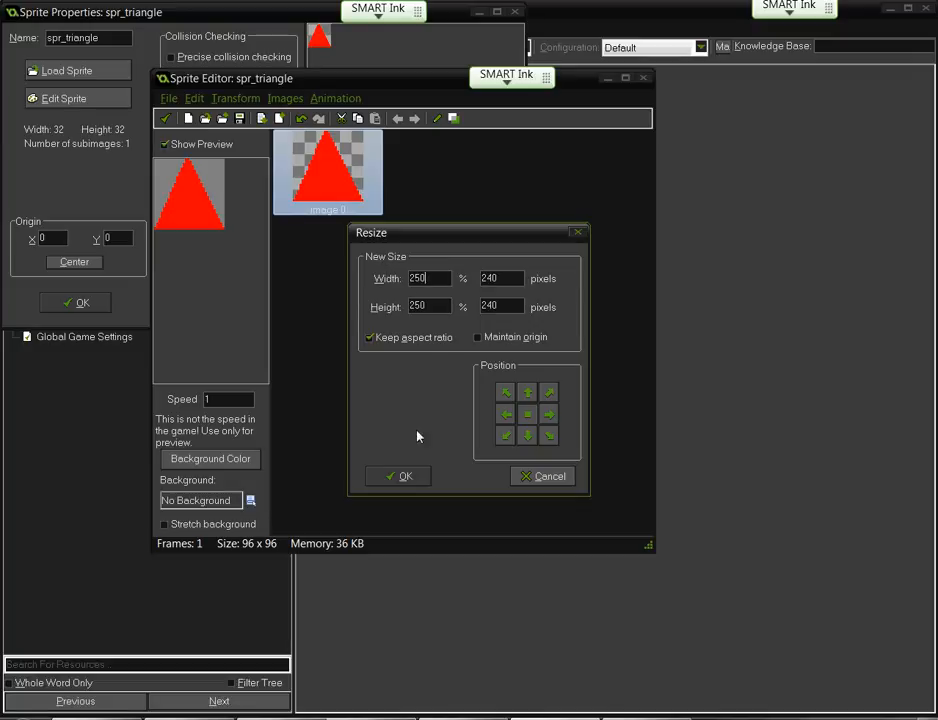
pyautogui.click(396, 476)
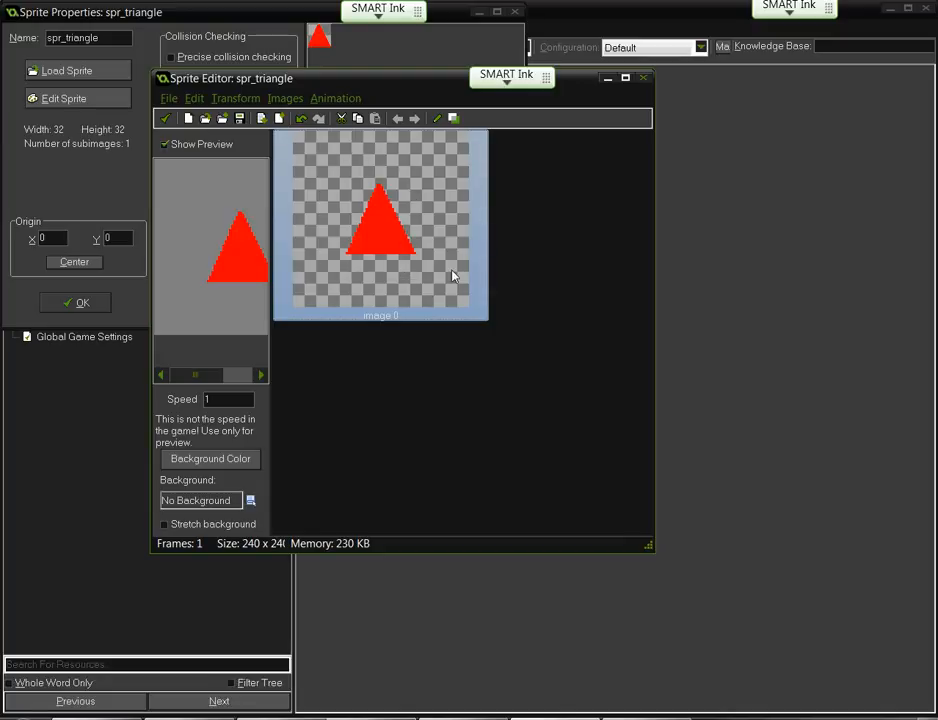
pyautogui.click(235, 98)
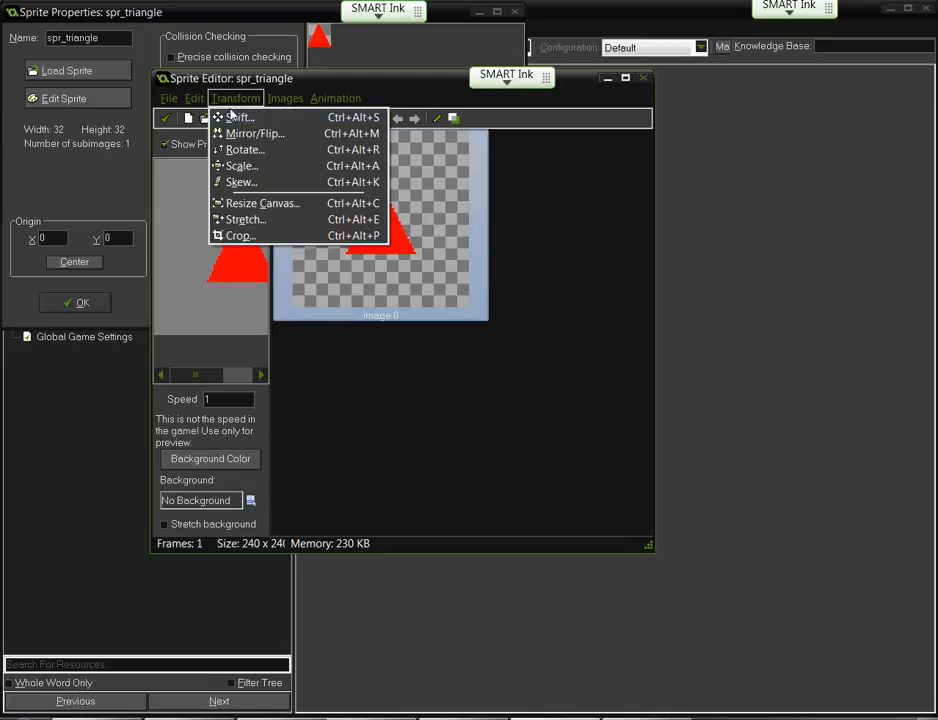
# - Crop spr_triangle keeping a 10-pixel border
pyautogui.click(238, 236)
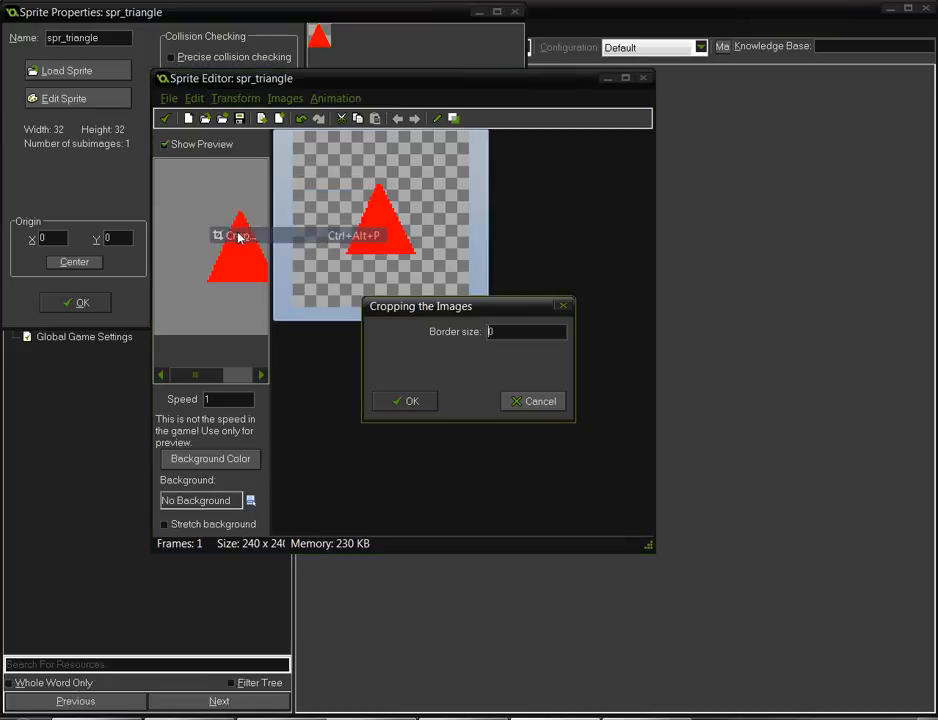
pyautogui.write('10')
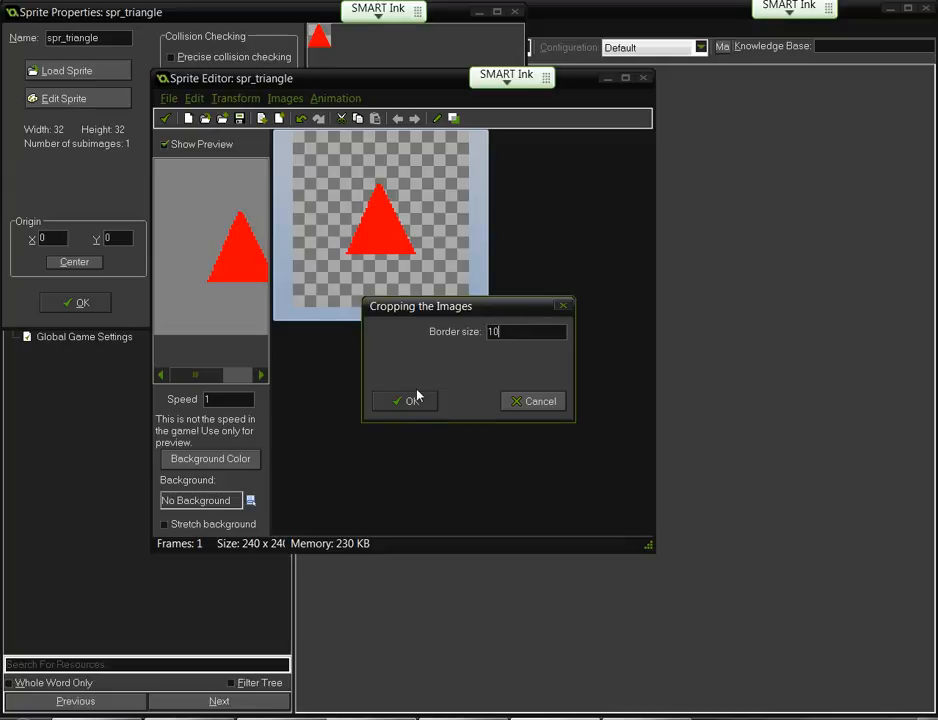
pyautogui.click(412, 400)
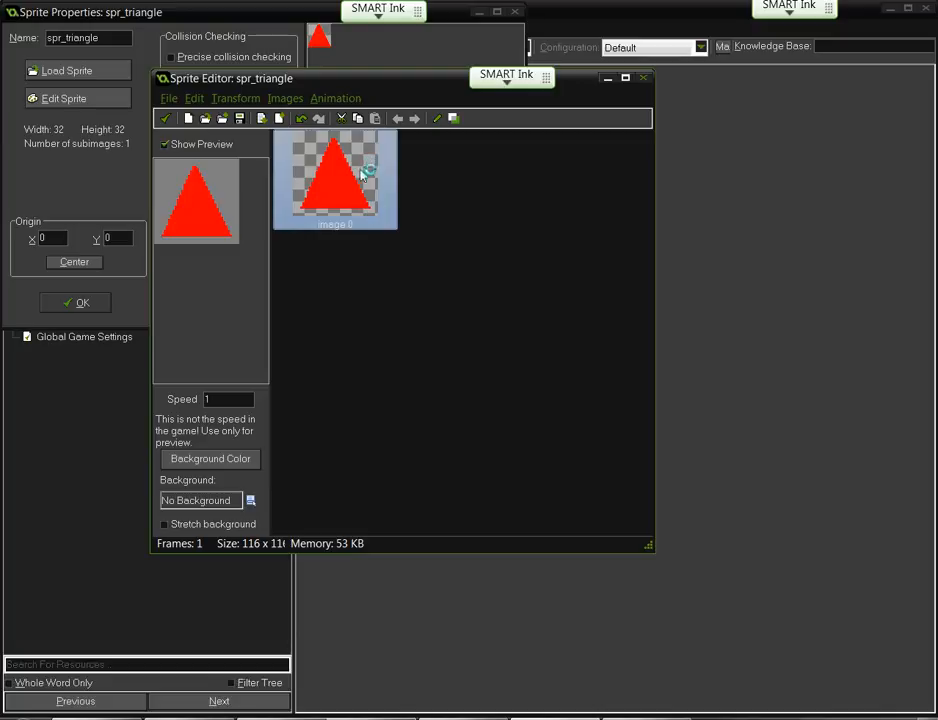
# - Crop again with border 0 for a 96 x 96 frame, and dismiss the Firefox notification
pyautogui.click(236, 98)
pyautogui.click(241, 235)
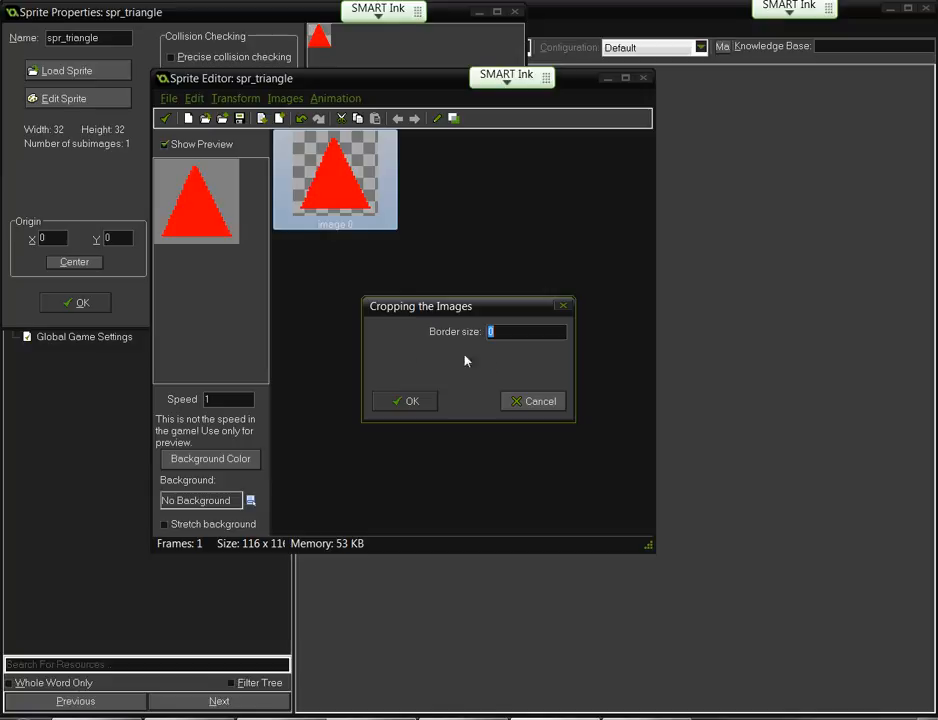
pyautogui.click(408, 401)
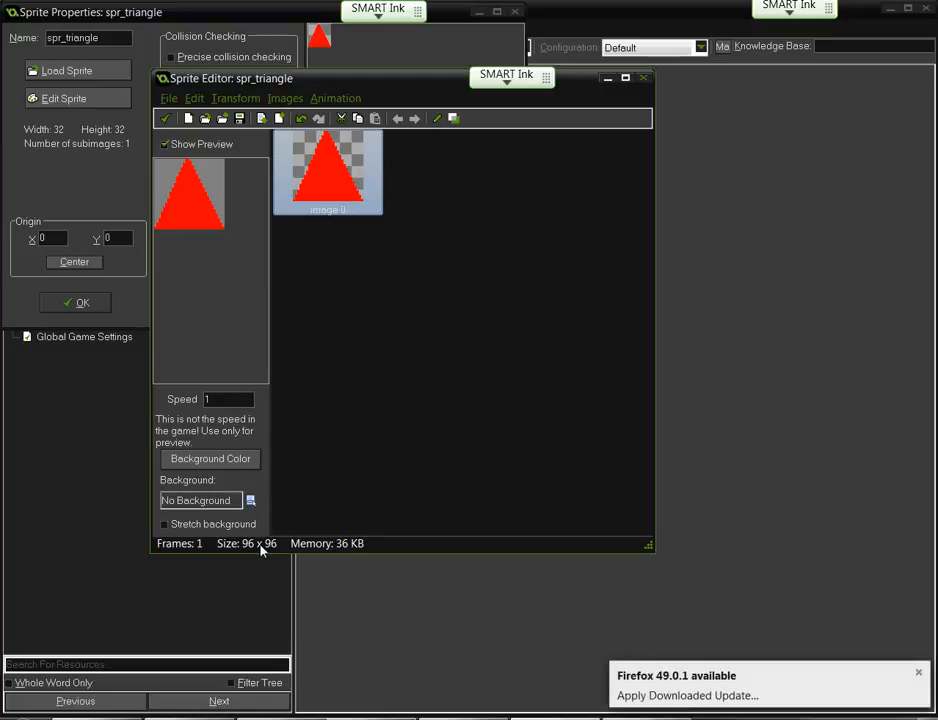
pyautogui.click(918, 672)
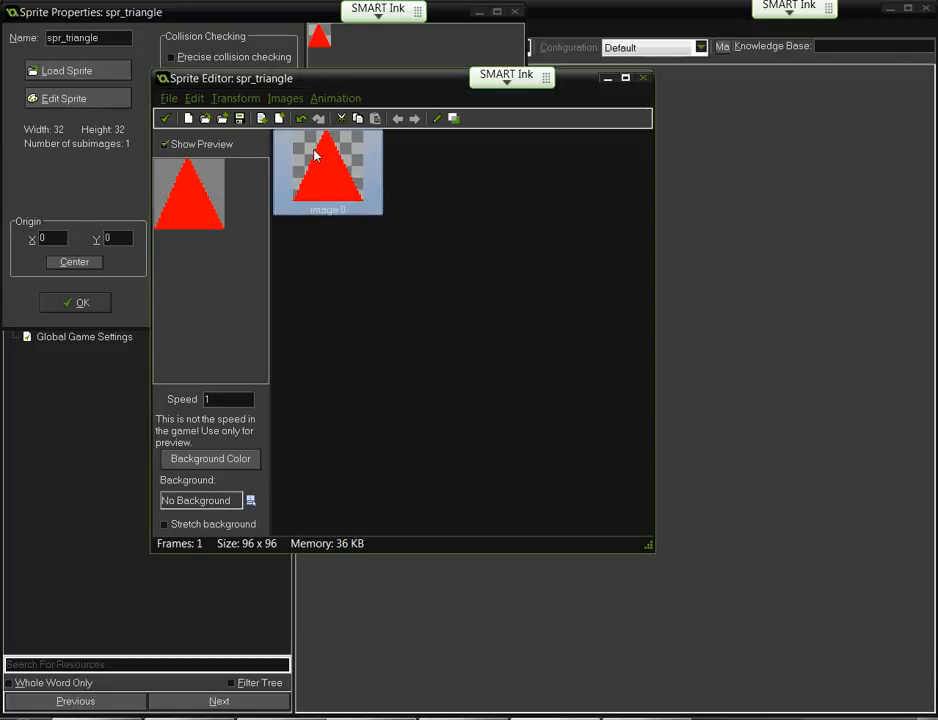
pyautogui.click(274, 101)
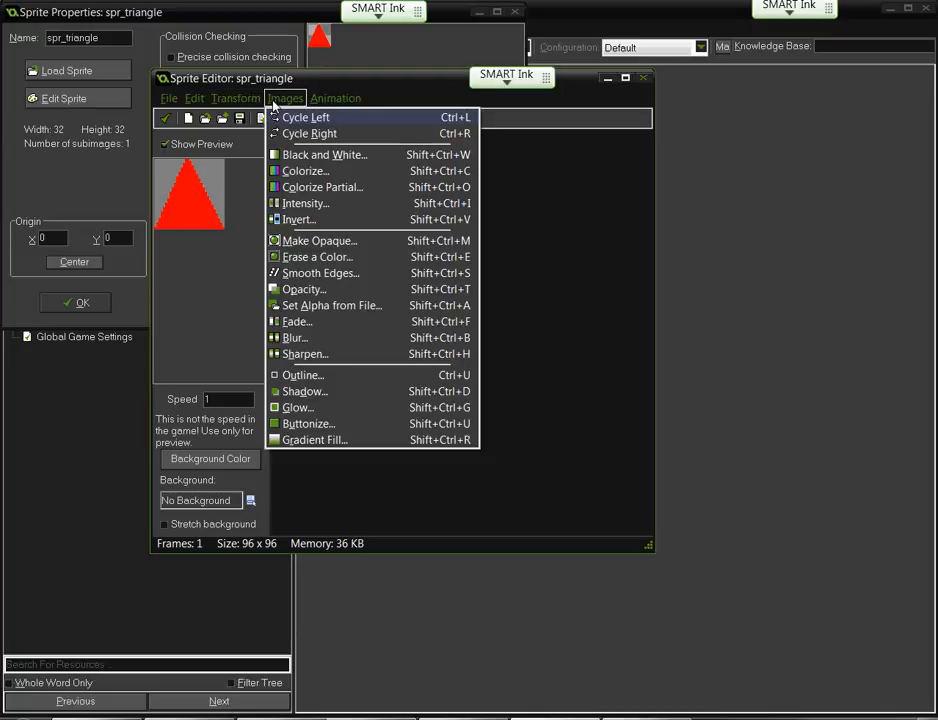
pyautogui.click(287, 155)
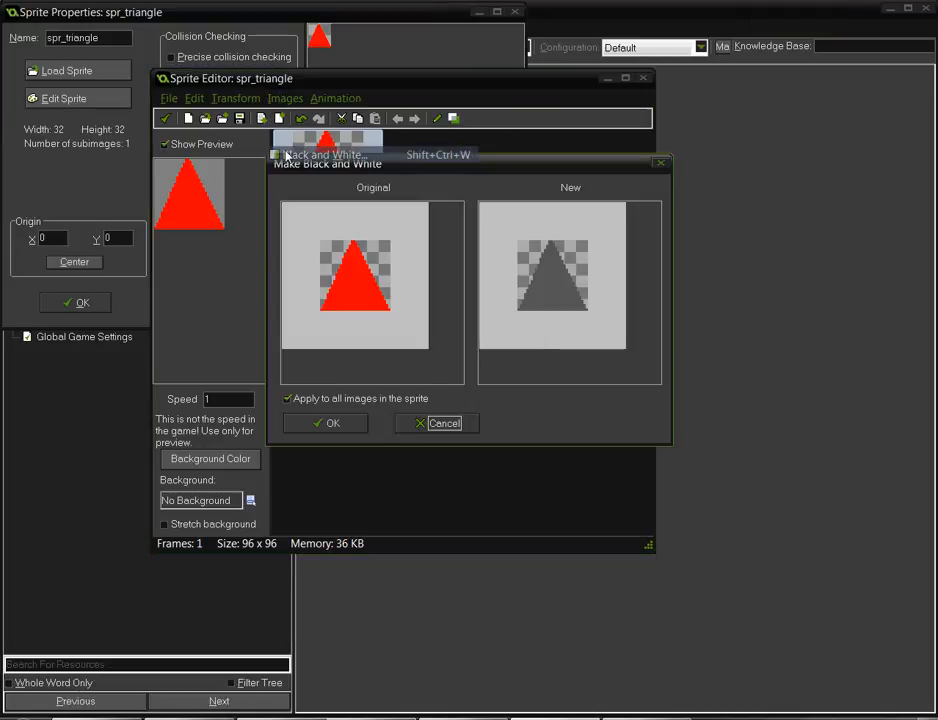
pyautogui.click(330, 423)
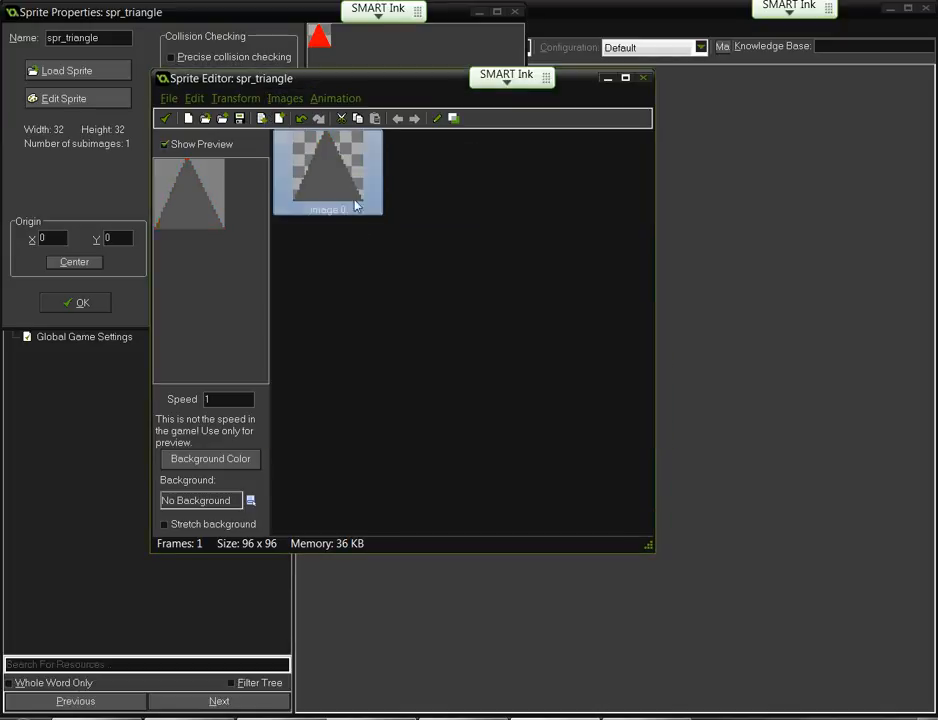
pyautogui.hotkey('ctrl', 'z')
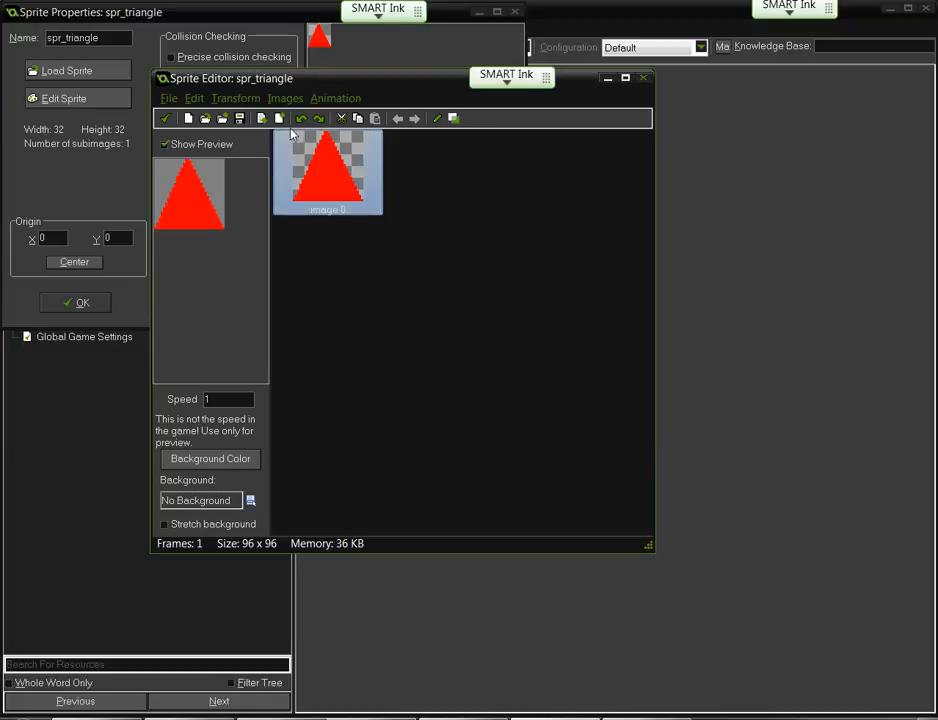
pyautogui.click(286, 98)
pyautogui.click(305, 171)
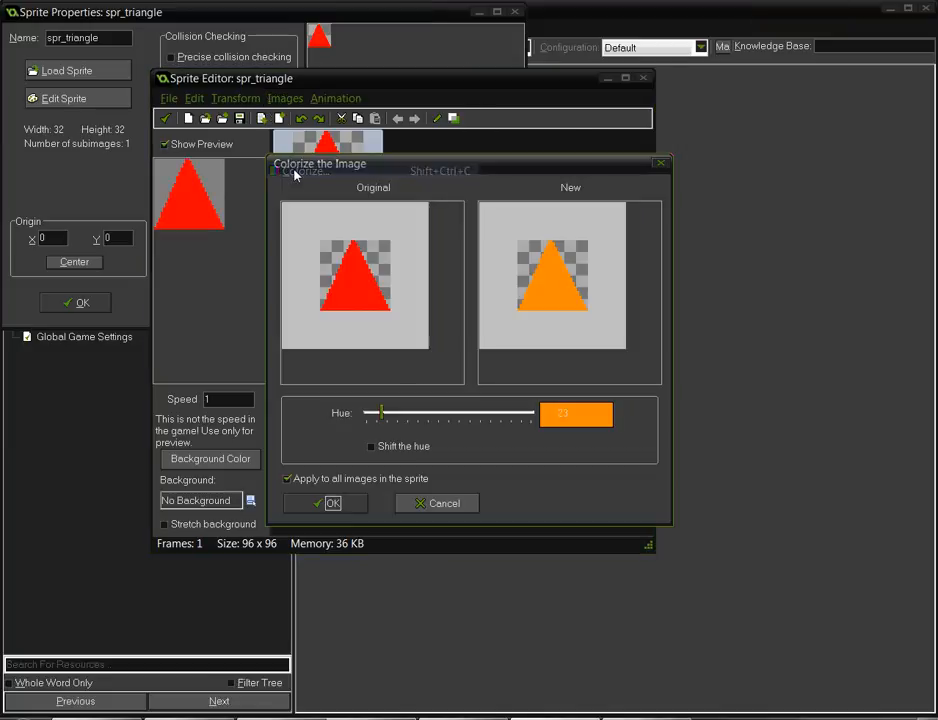
pyautogui.moveTo(473, 416); pyautogui.dragTo(518, 415)
pyautogui.click(421, 502)
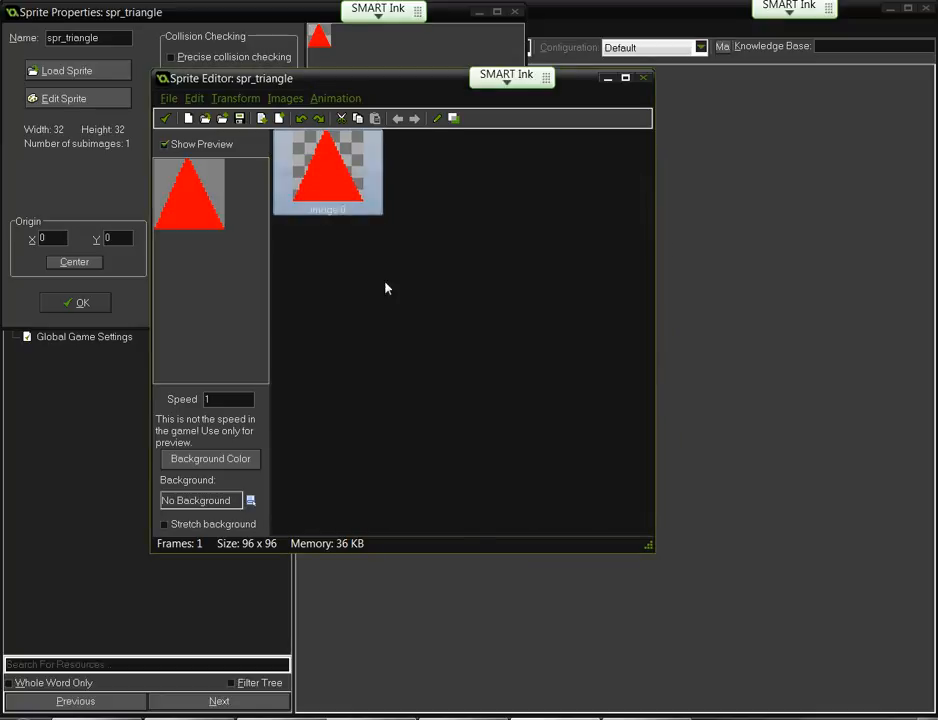
pyautogui.click(294, 100)
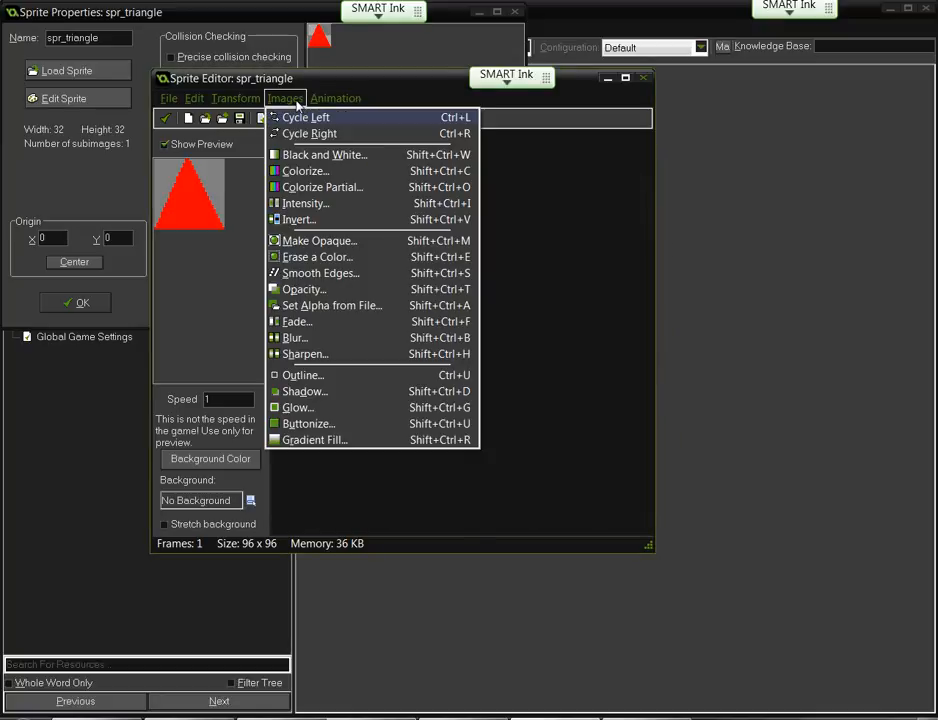
pyautogui.click(285, 188)
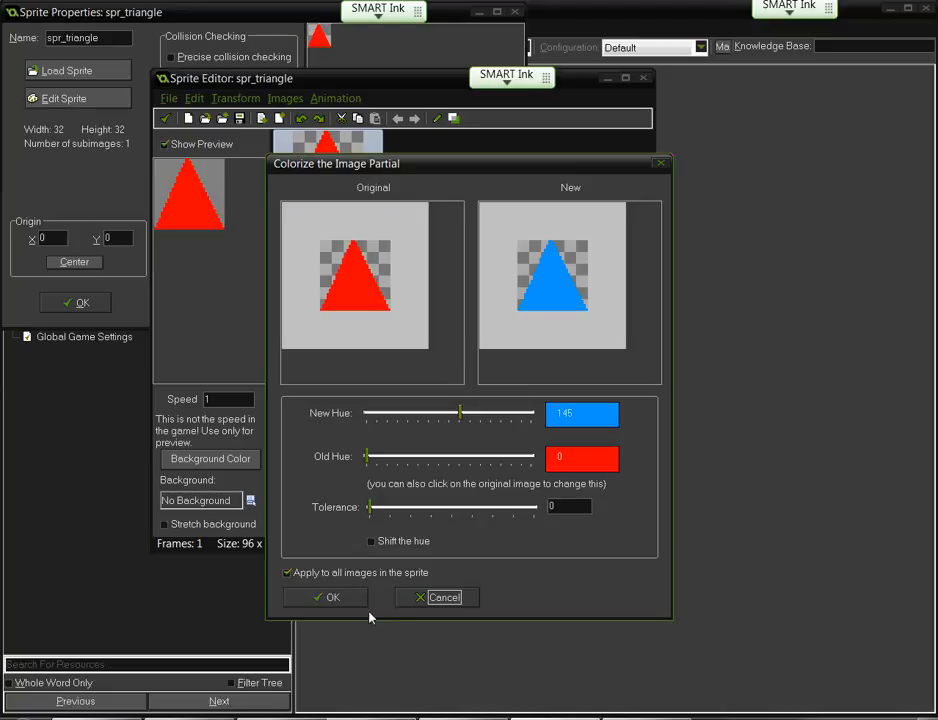
pyautogui.click(458, 598)
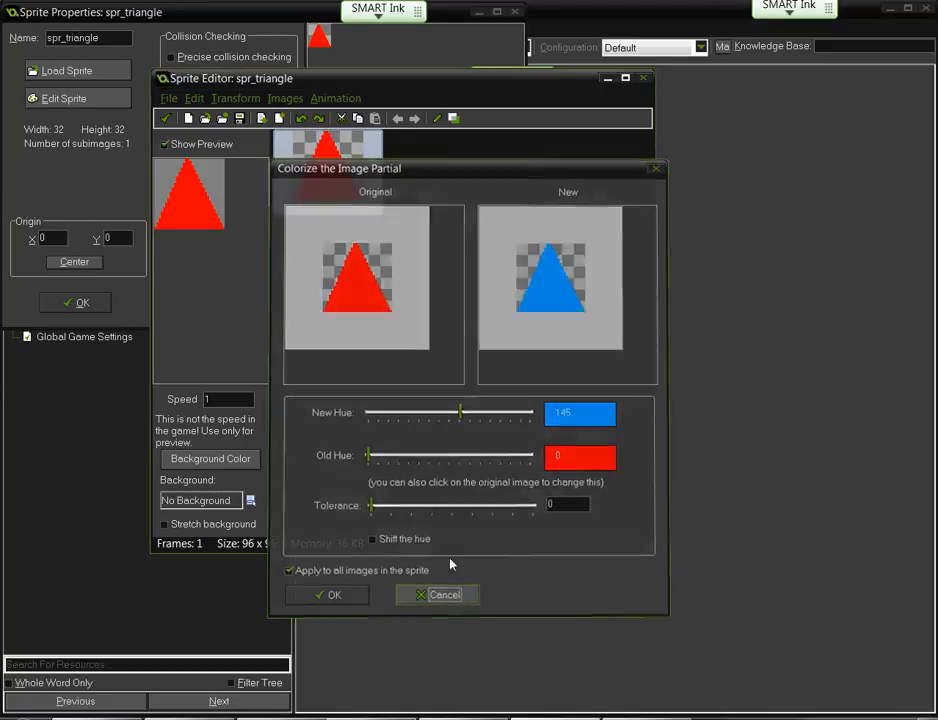
pyautogui.click(289, 99)
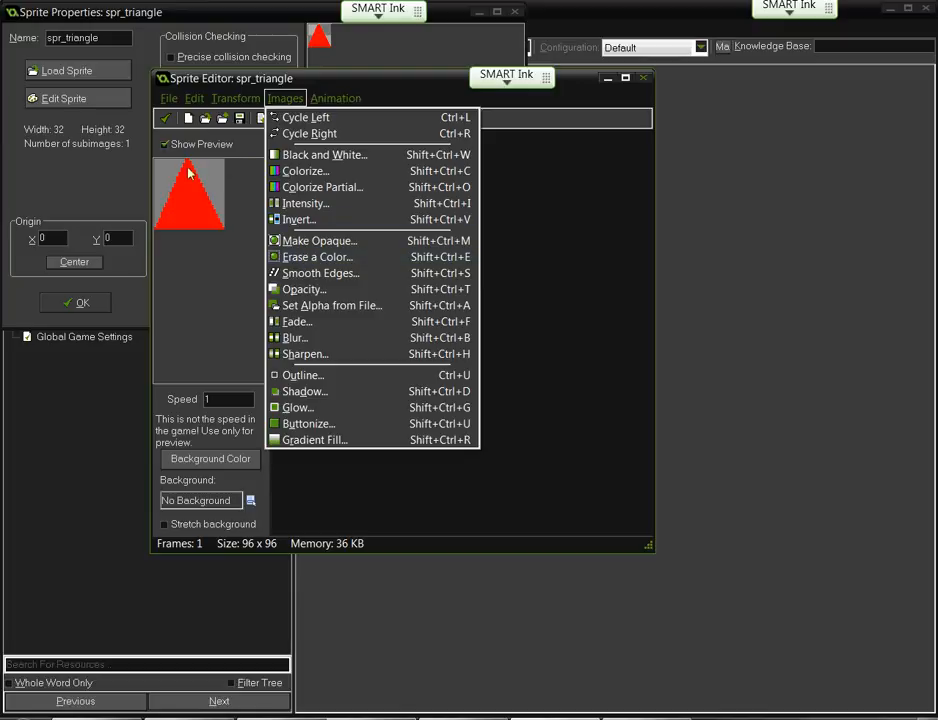
pyautogui.click(293, 262)
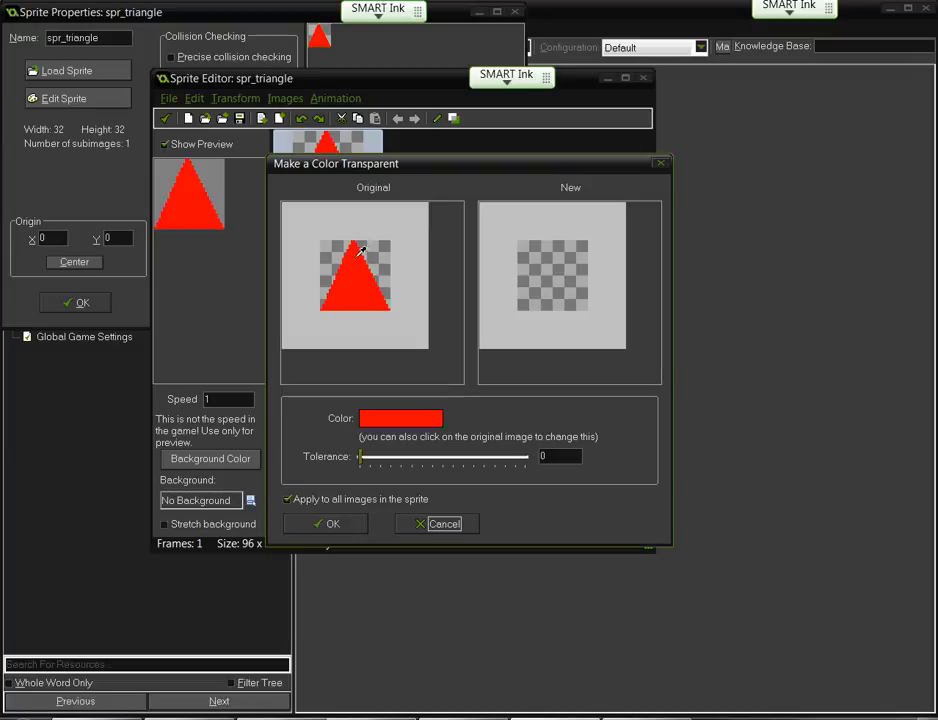
pyautogui.click(375, 418)
pyautogui.click(426, 265)
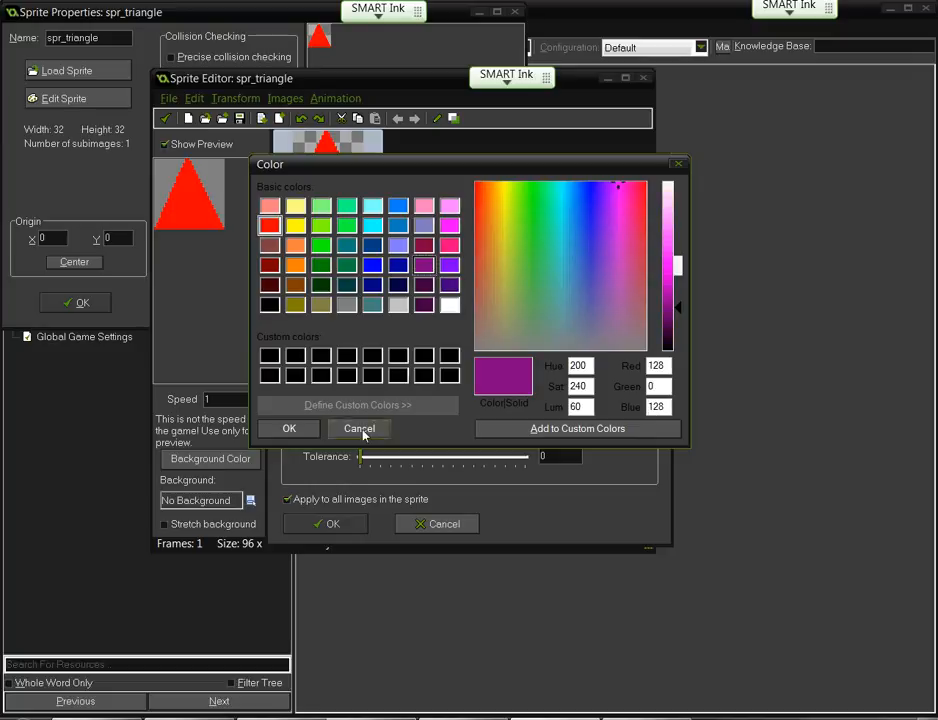
pyautogui.click(306, 428)
pyautogui.click(356, 268)
pyautogui.click(390, 244)
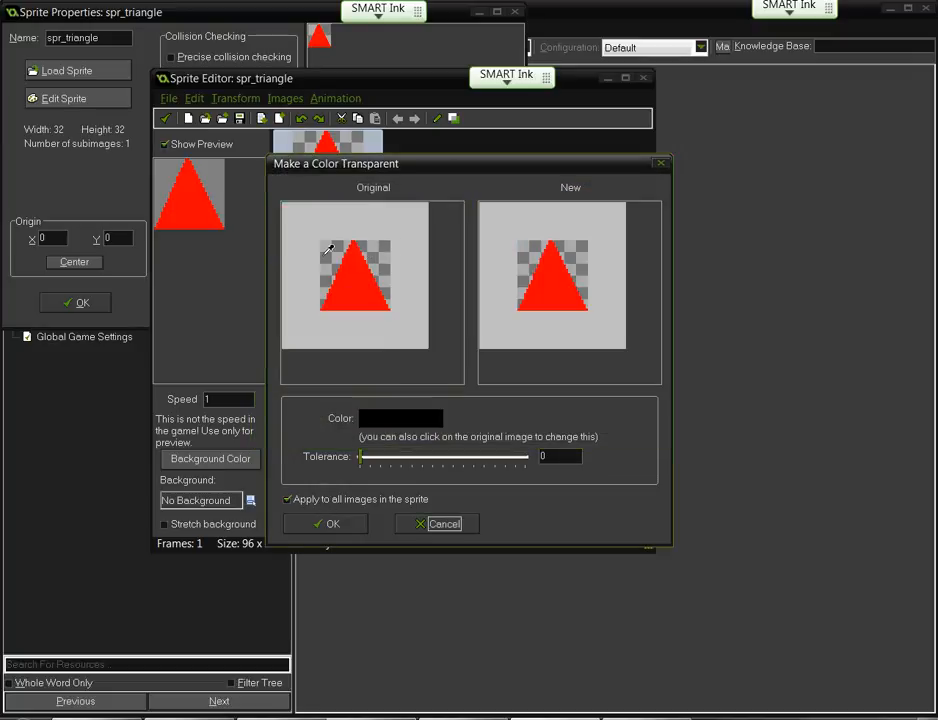
pyautogui.click(360, 264)
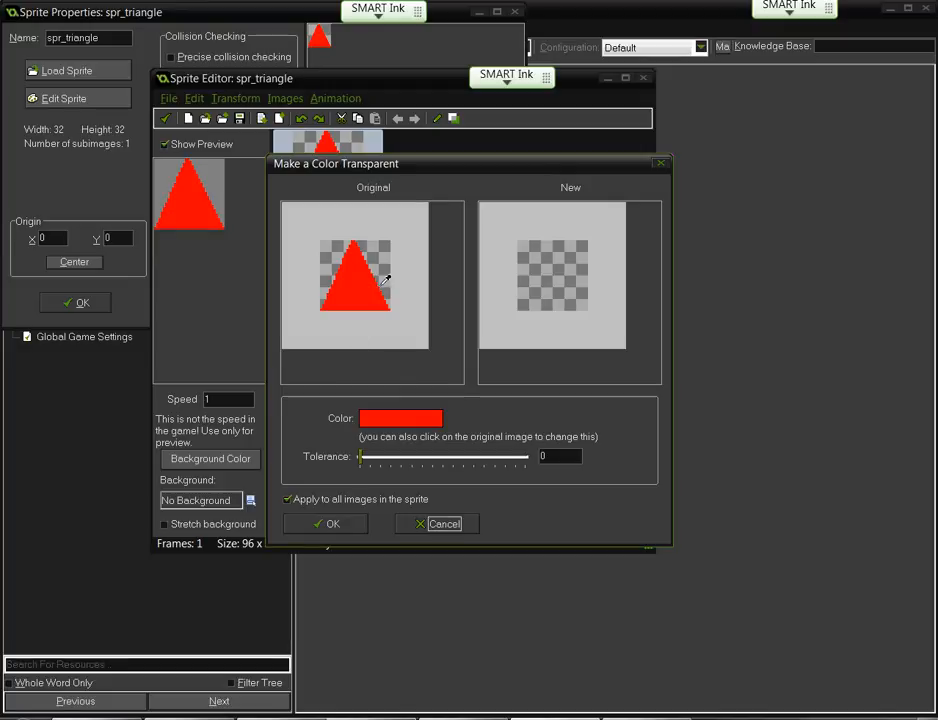
pyautogui.click(284, 98)
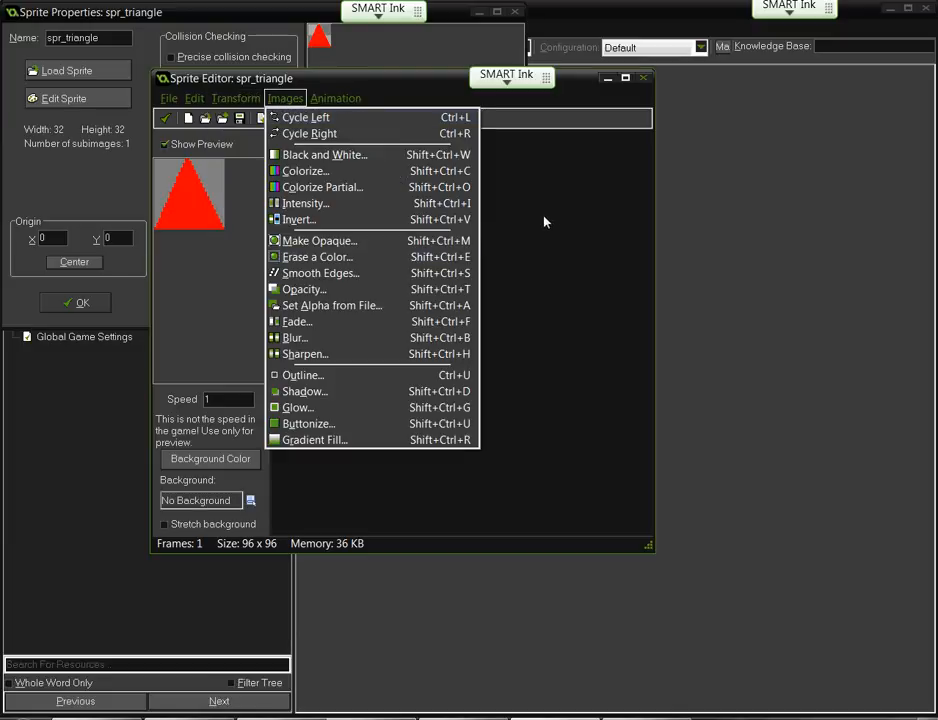
pyautogui.click(544, 222)
pyautogui.doubleClick(339, 176)
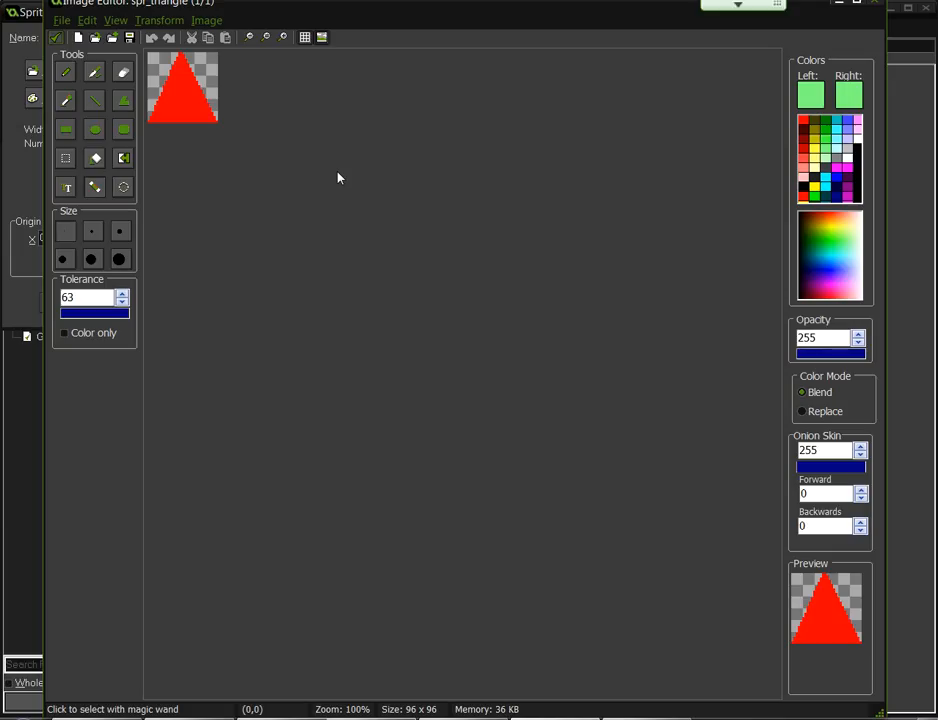
pyautogui.scroll(5, 322, 207)
pyautogui.scroll(-3, 201, 157)
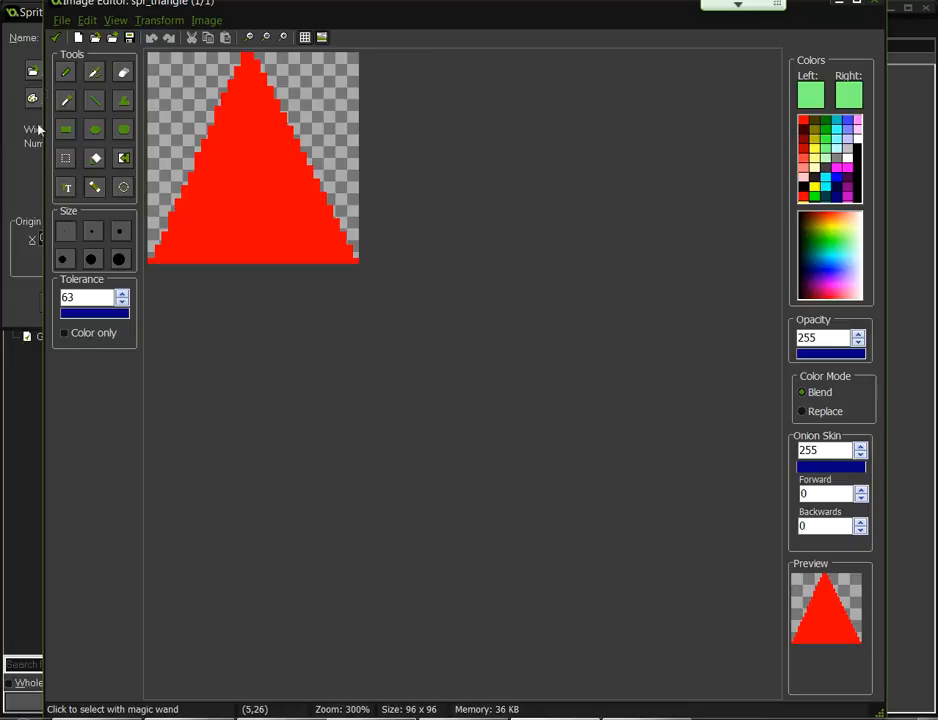
pyautogui.click(123, 160)
pyautogui.click(224, 135)
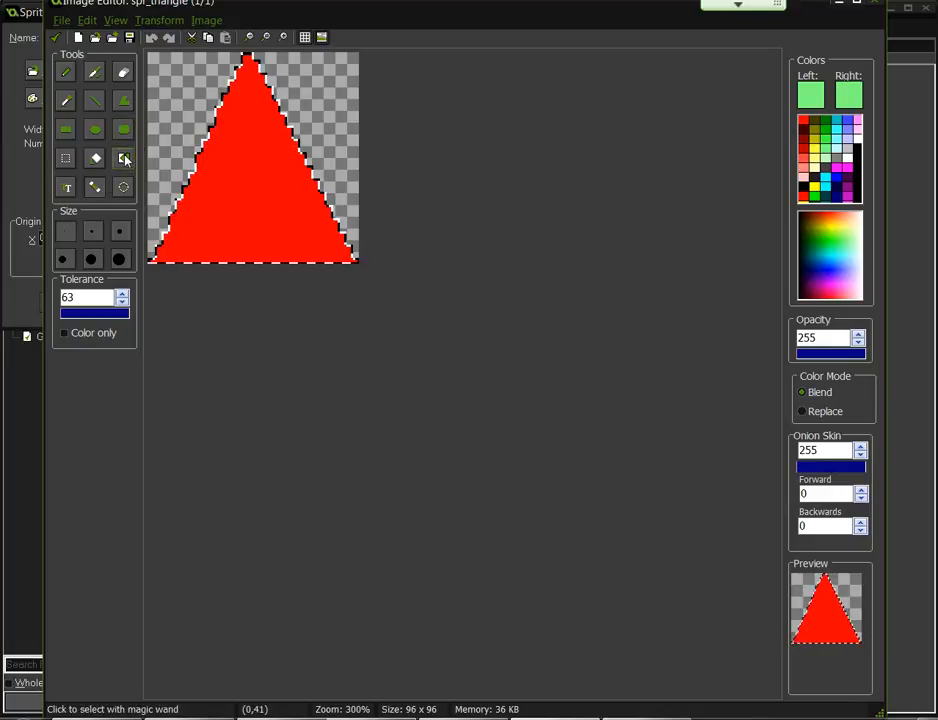
pyautogui.click(57, 39)
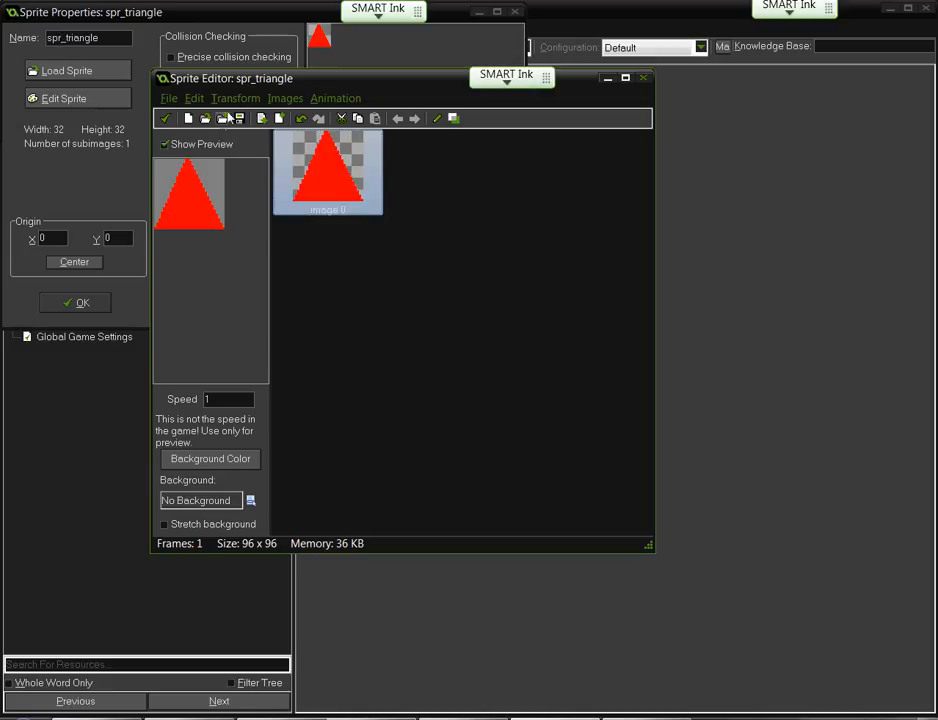
pyautogui.click(271, 98)
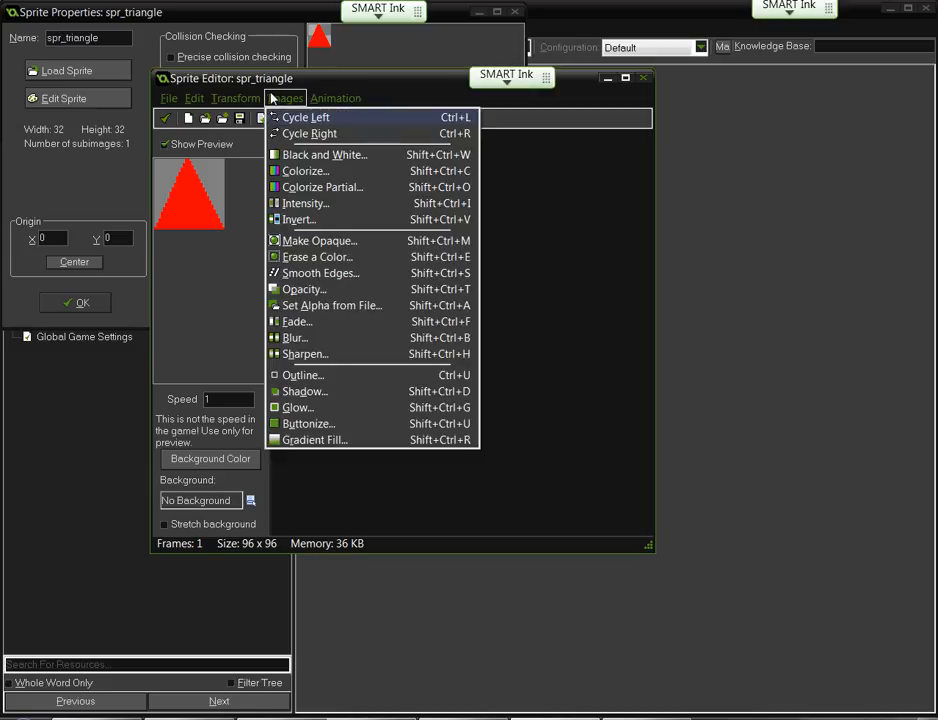
pyautogui.click(329, 280)
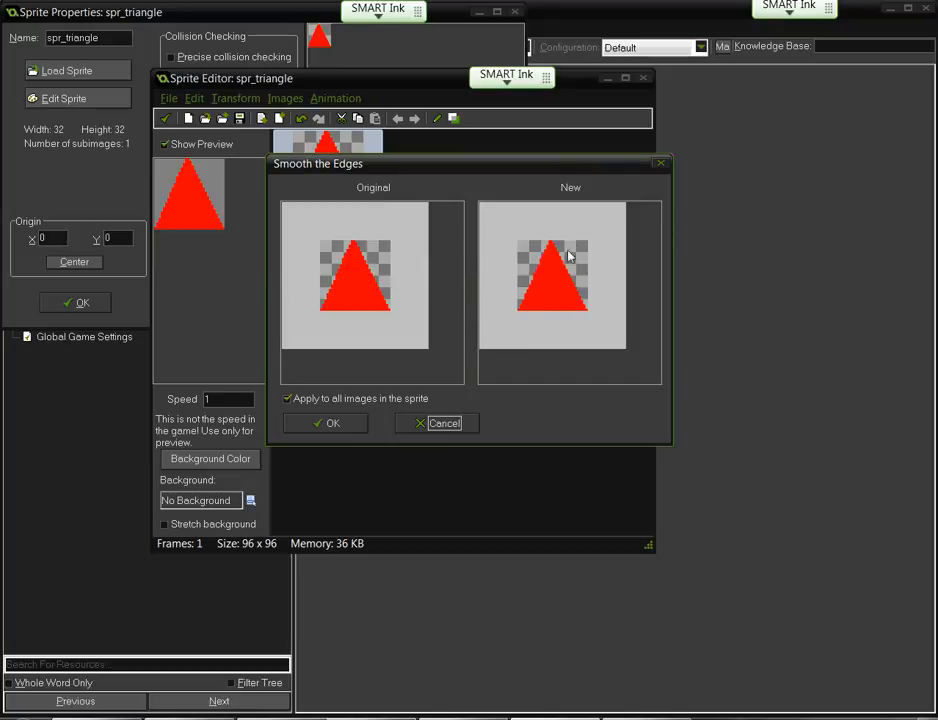
pyautogui.click(426, 423)
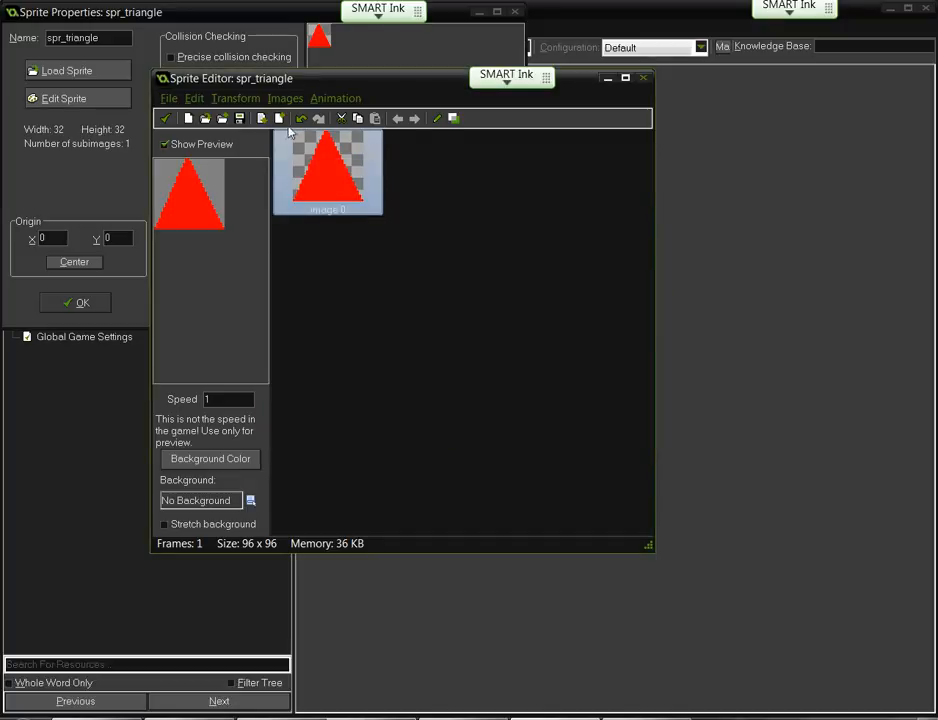
pyautogui.click(285, 98)
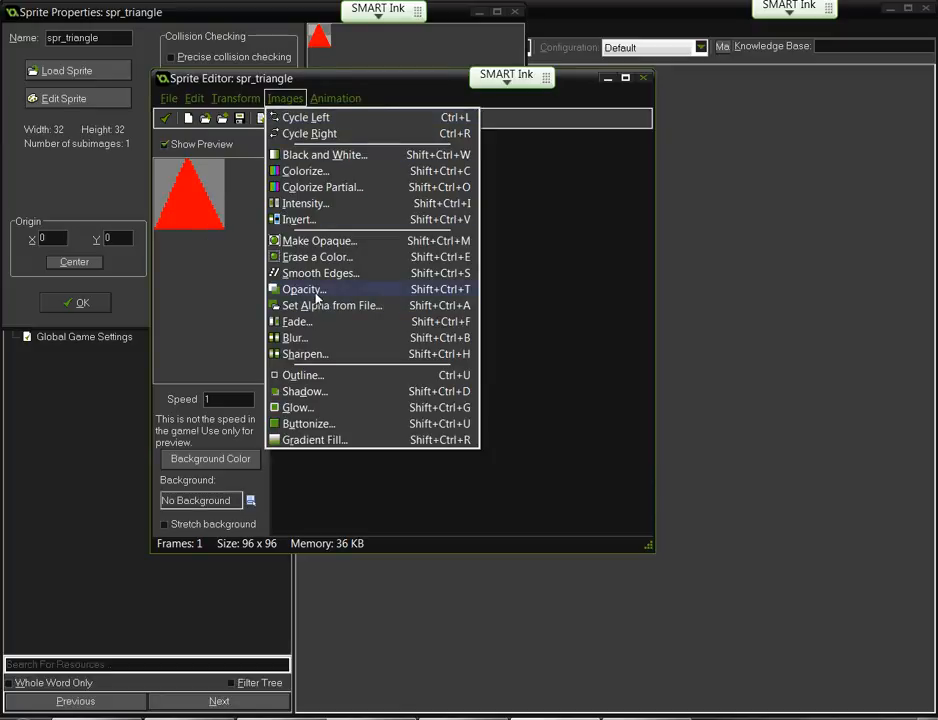
pyautogui.click(299, 320)
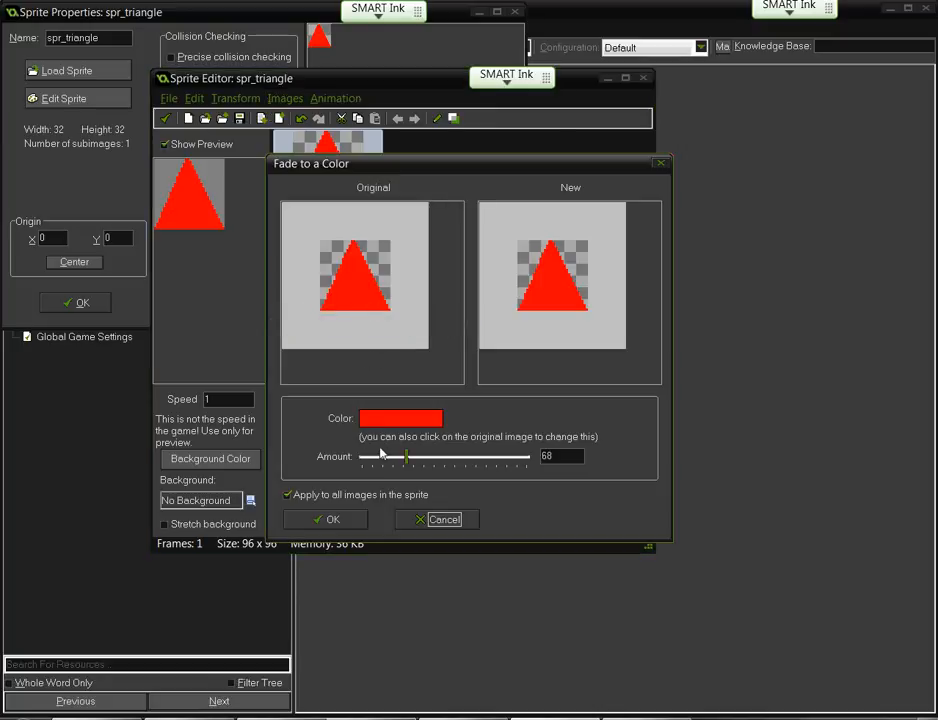
pyautogui.moveTo(407, 458)
pyautogui.mouseDown()
pyautogui.moveTo(531, 461)
pyautogui.moveTo(330, 458)
pyautogui.moveTo(411, 460)
pyautogui.mouseUp()
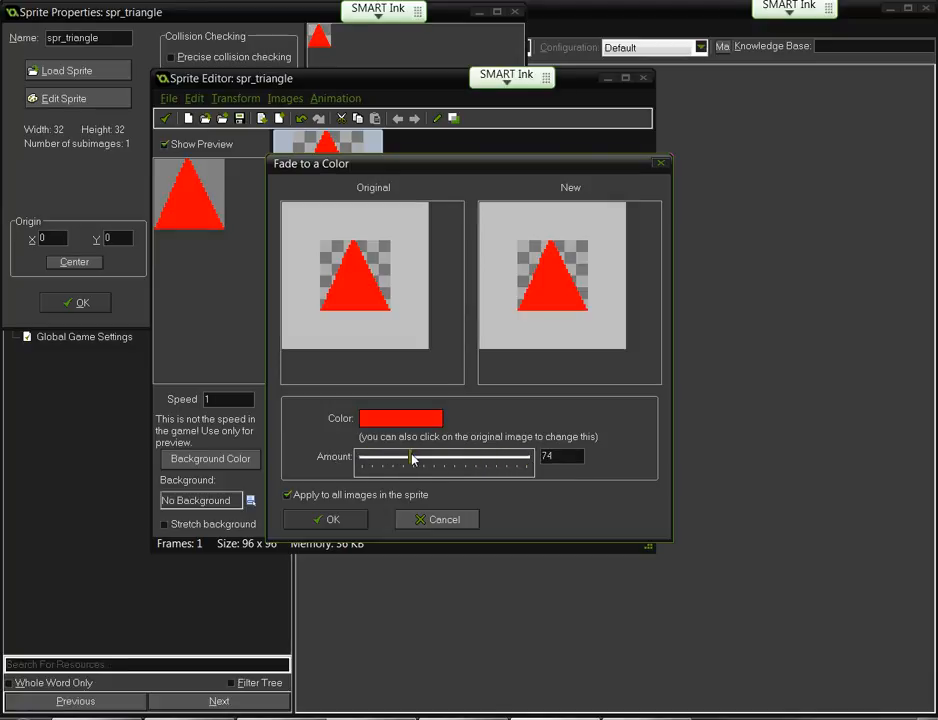
pyautogui.click(430, 519)
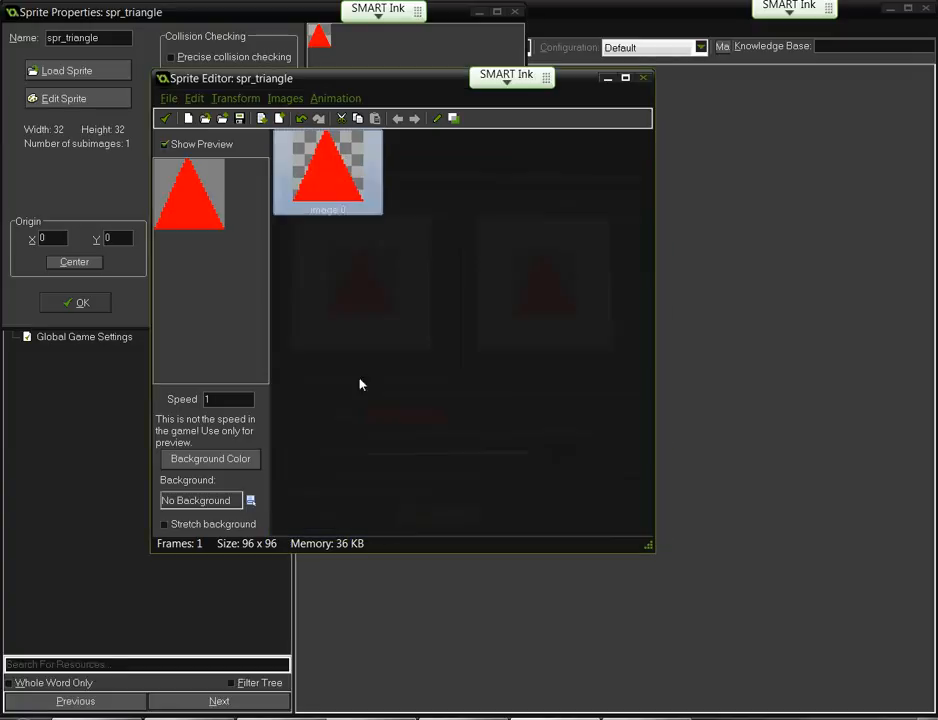
pyautogui.click(285, 98)
pyautogui.click(311, 343)
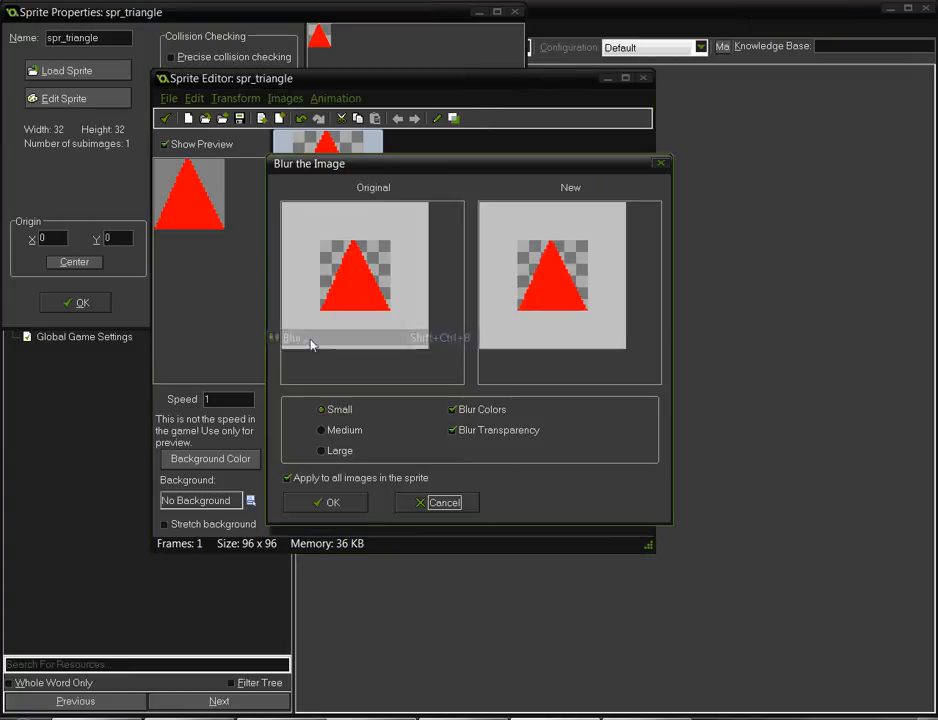
pyautogui.click(338, 451)
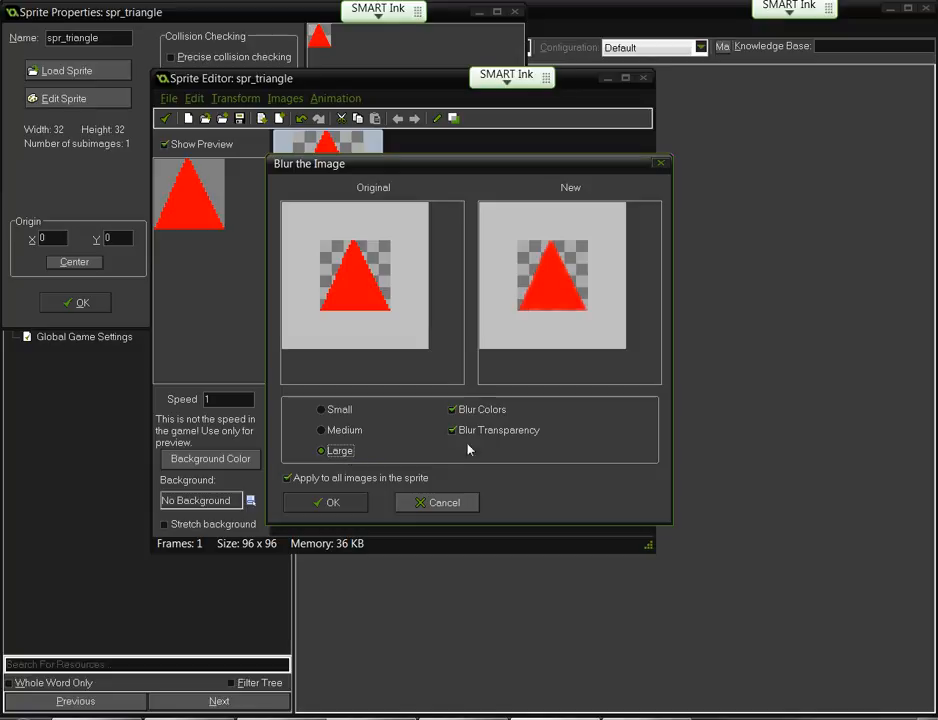
pyautogui.click(469, 502)
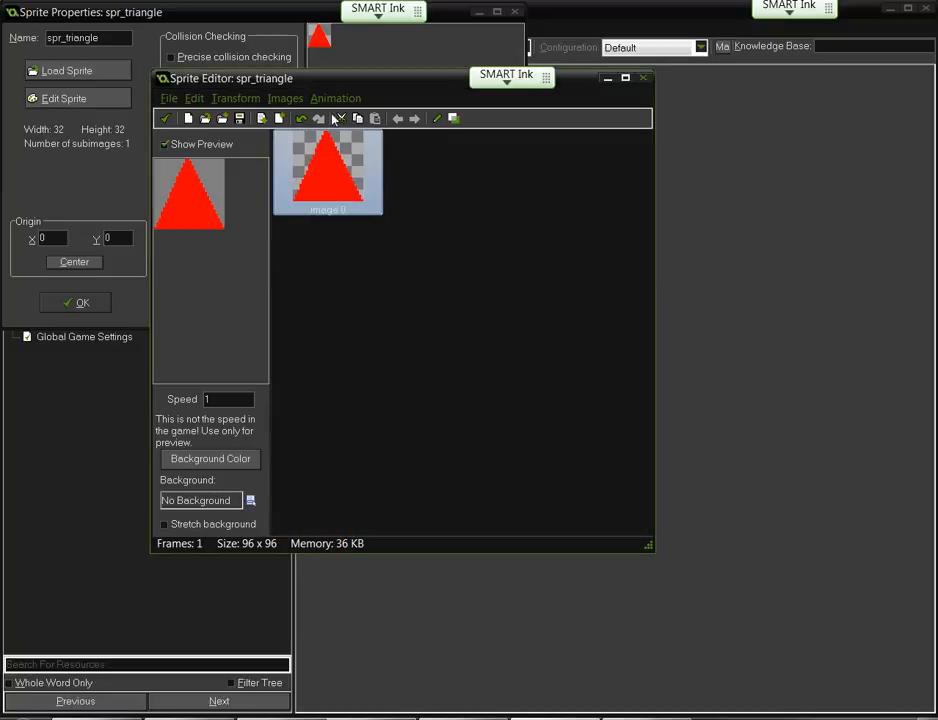
pyautogui.click(275, 99)
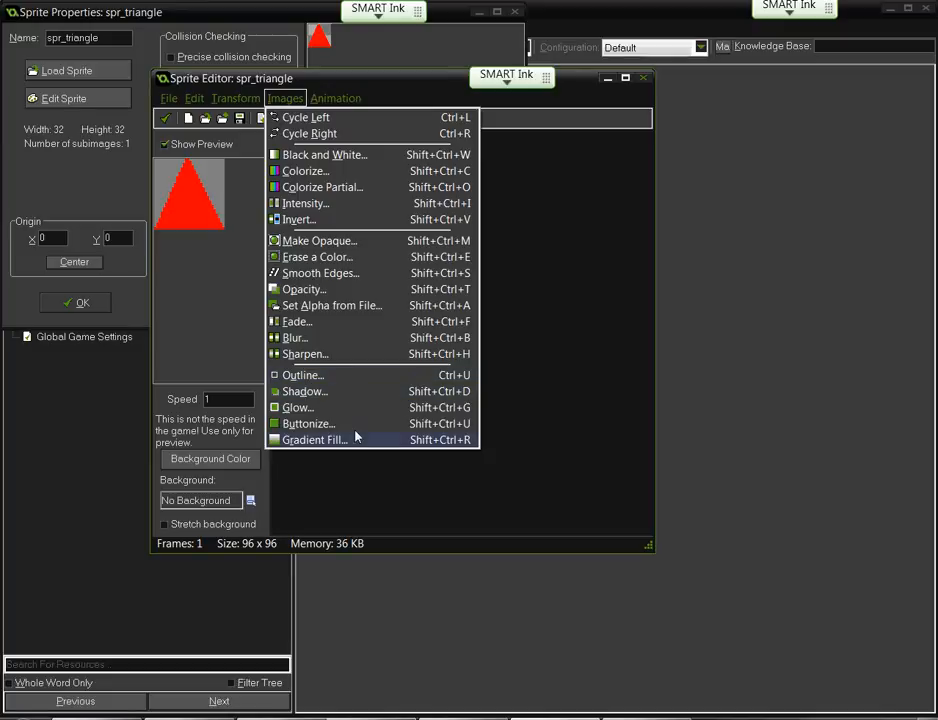
pyautogui.click(303, 424)
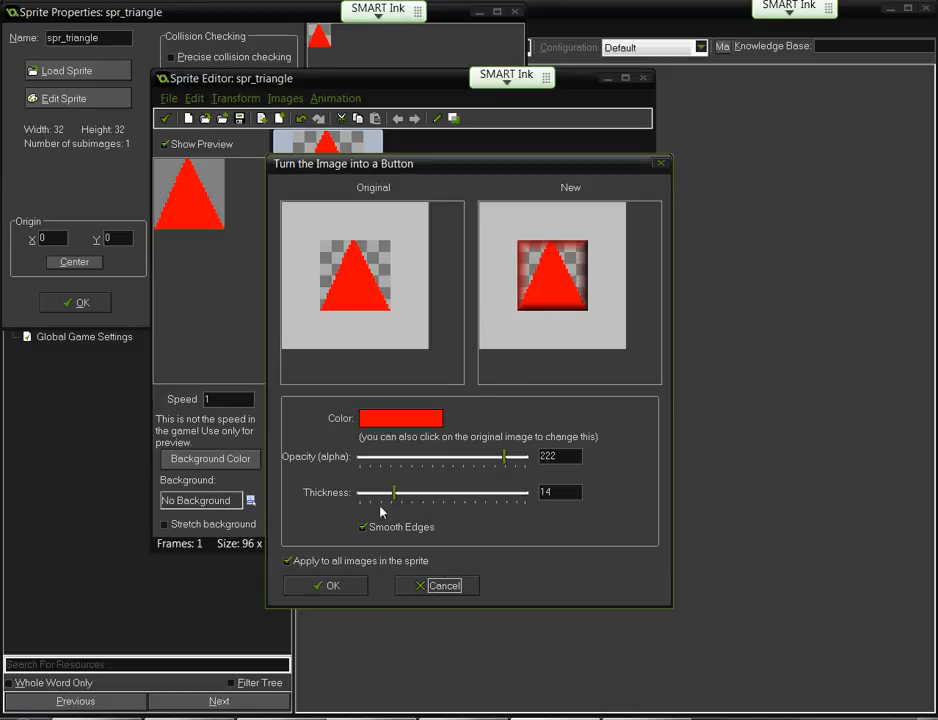
pyautogui.moveTo(394, 492)
pyautogui.mouseDown()
pyautogui.moveTo(509, 495)
pyautogui.moveTo(379, 495)
pyautogui.mouseUp()
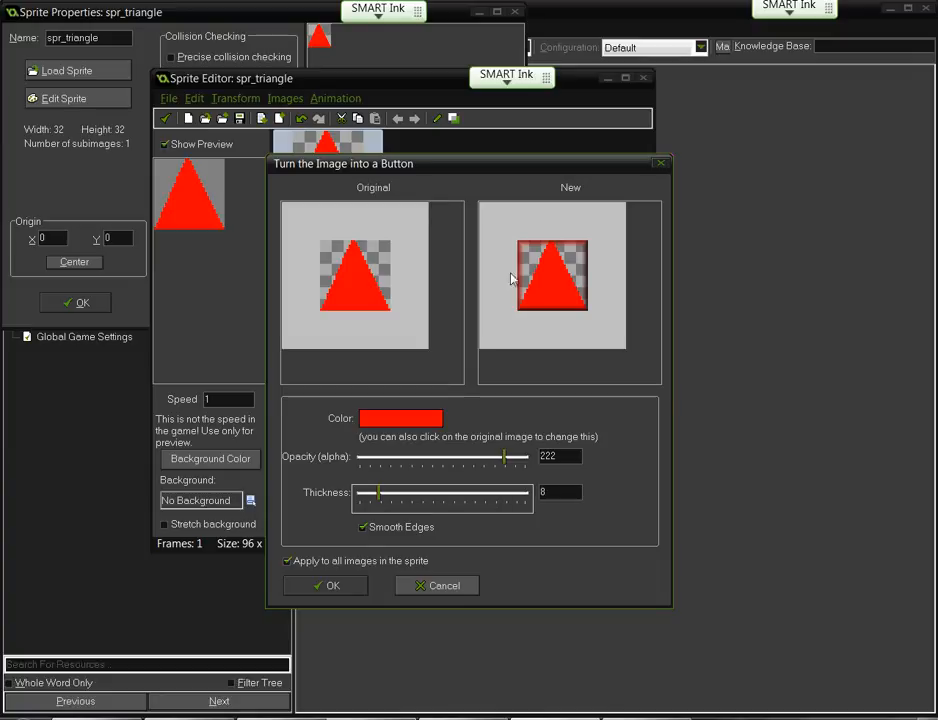
pyautogui.click(420, 585)
pyautogui.click(285, 98)
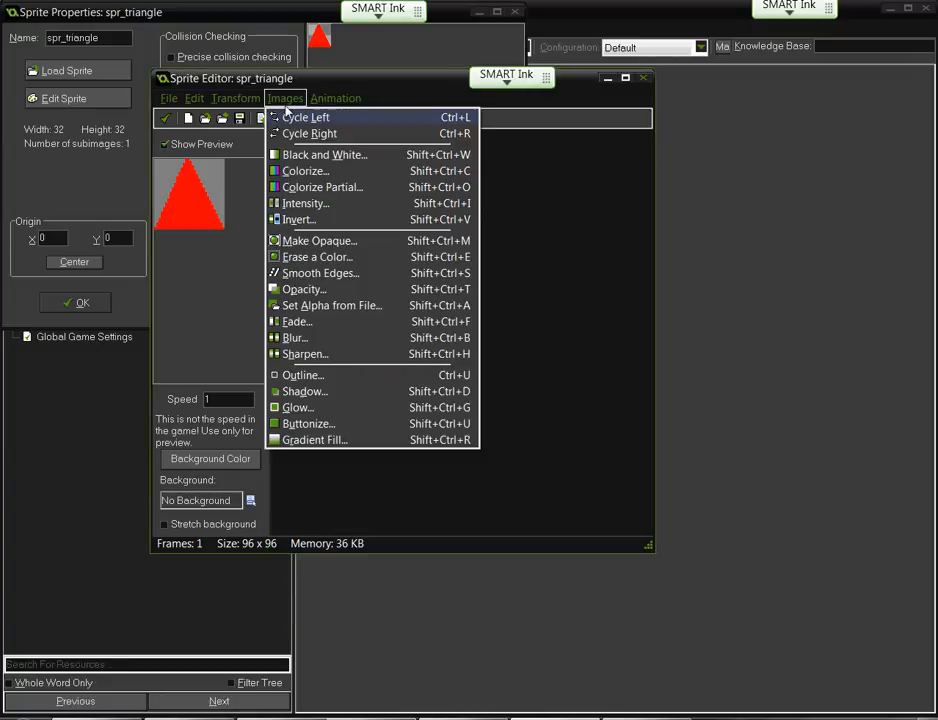
# - In Gradient Fill, set the first colour to red and lower the opacity
pyautogui.click(311, 440)
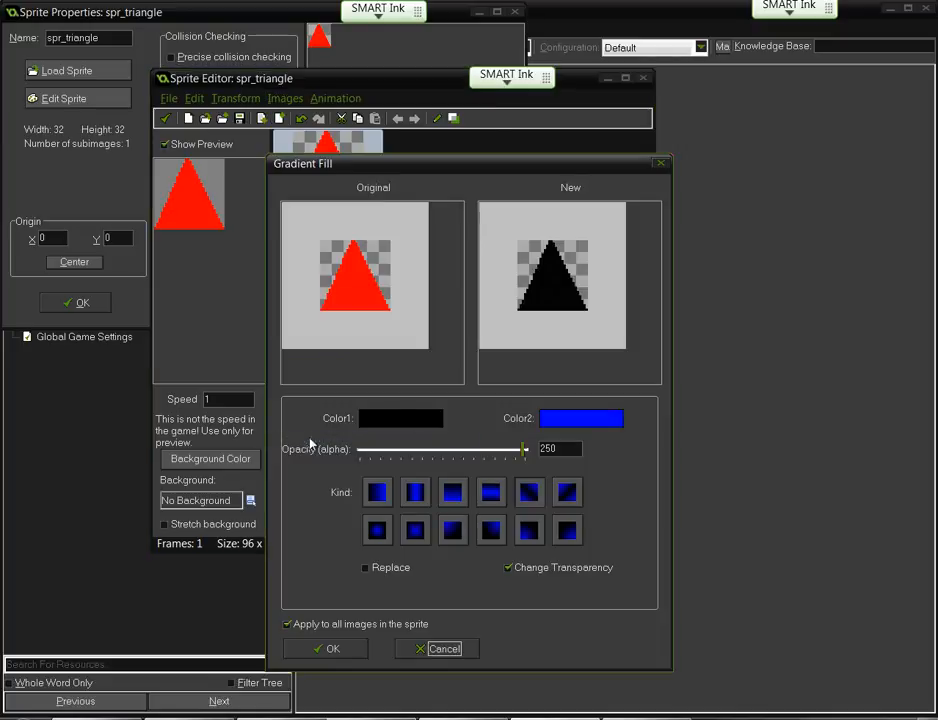
pyautogui.click(384, 429)
pyautogui.click(346, 285)
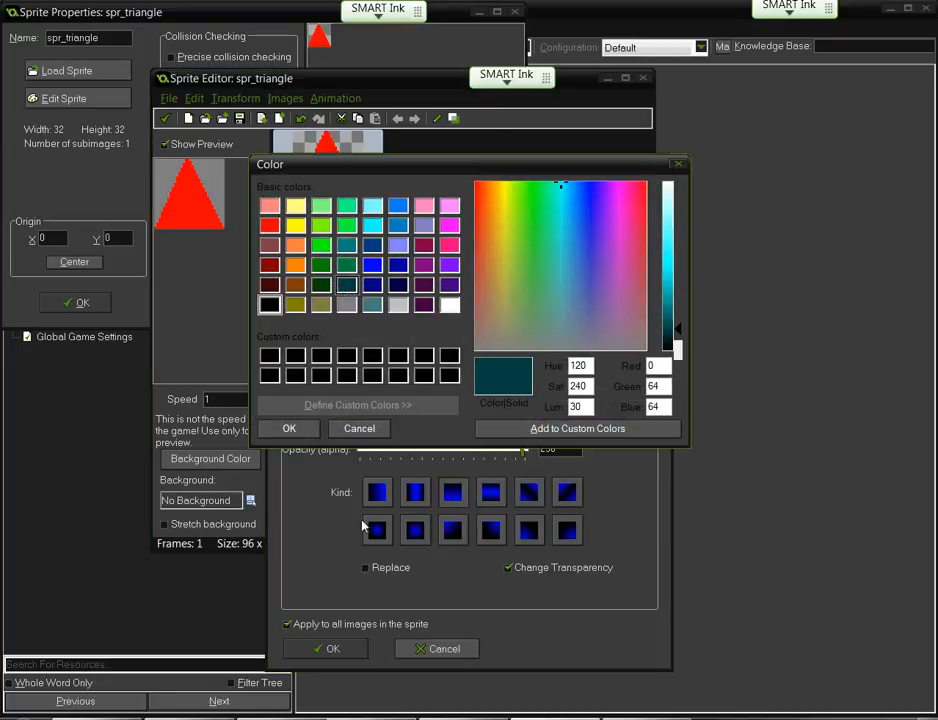
pyautogui.click(288, 429)
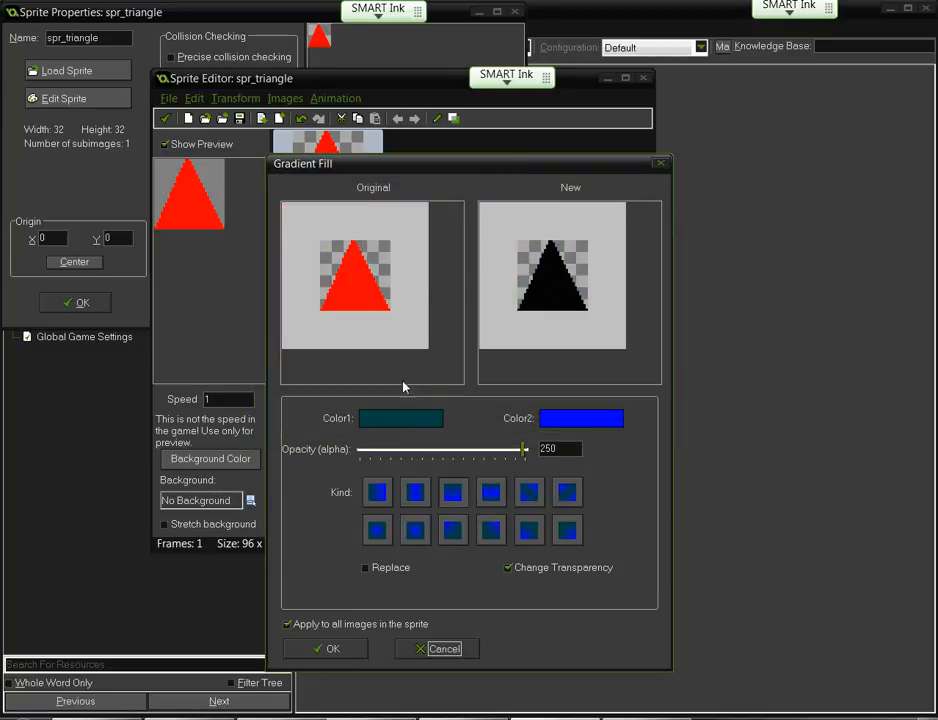
pyautogui.click(417, 418)
pyautogui.click(273, 226)
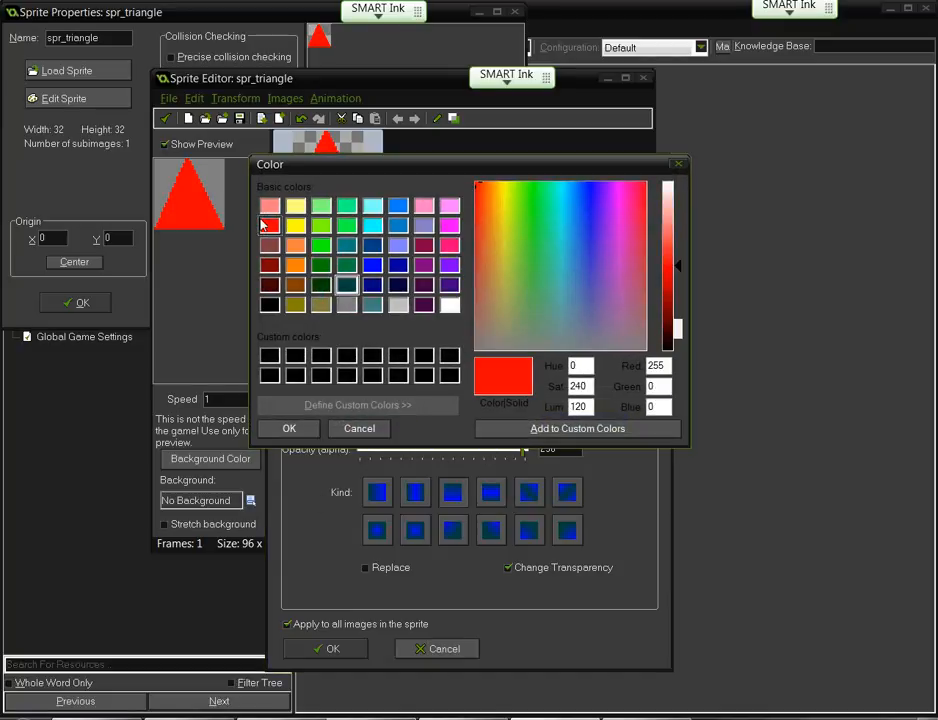
pyautogui.click(272, 428)
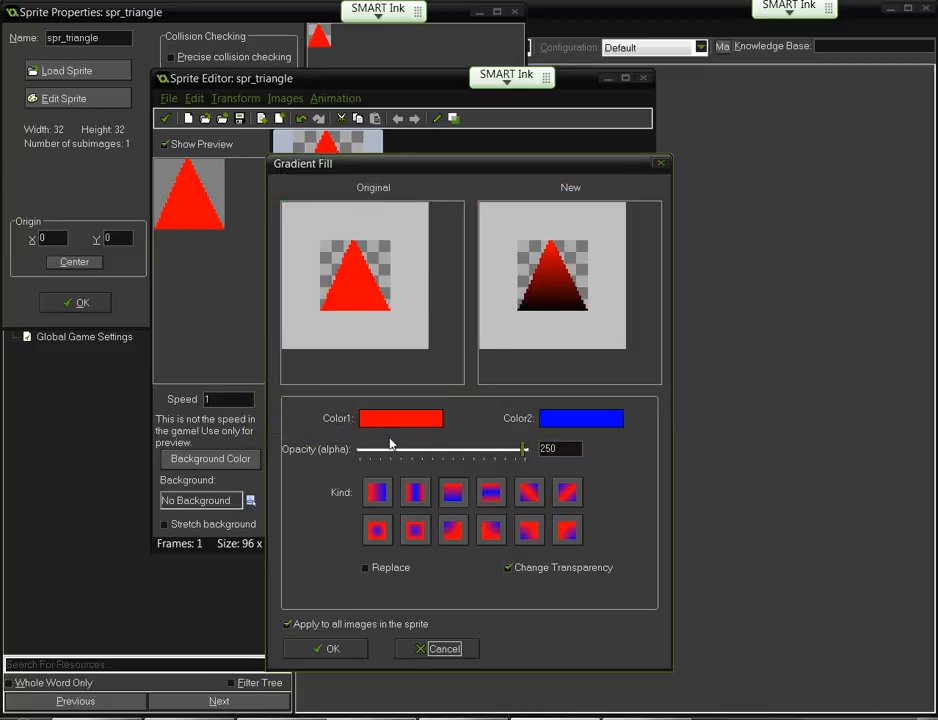
pyautogui.moveTo(523, 451); pyautogui.dragTo(489, 458)
# - Try several gradient kinds, raise opacity to 255, preview left-to-right, then cancel
pyautogui.click(528, 490)
pyautogui.click(565, 490)
pyautogui.click(566, 532)
pyautogui.click(530, 538)
pyautogui.click(494, 537)
pyautogui.click(456, 535)
pyautogui.click(442, 504)
pyautogui.click(415, 503)
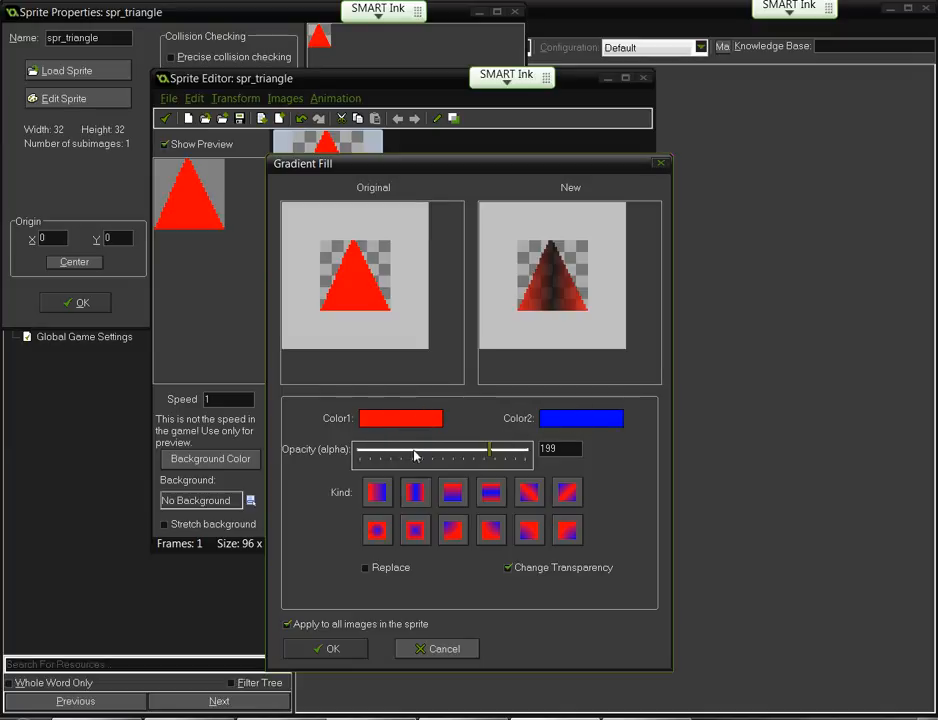
pyautogui.moveTo(490, 455); pyautogui.dragTo(537, 457)
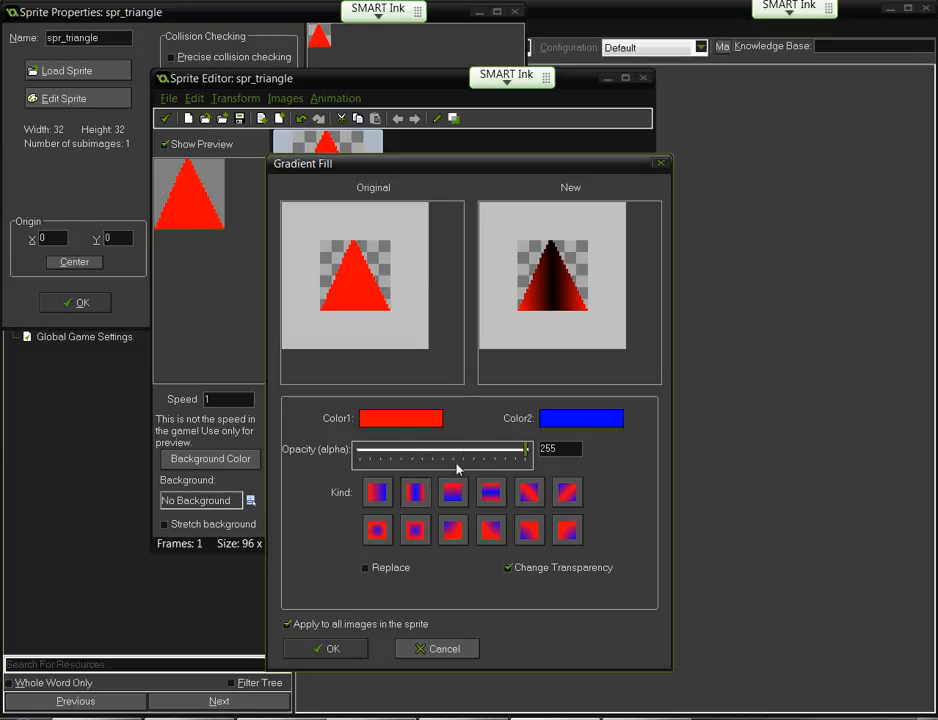
pyautogui.click(378, 494)
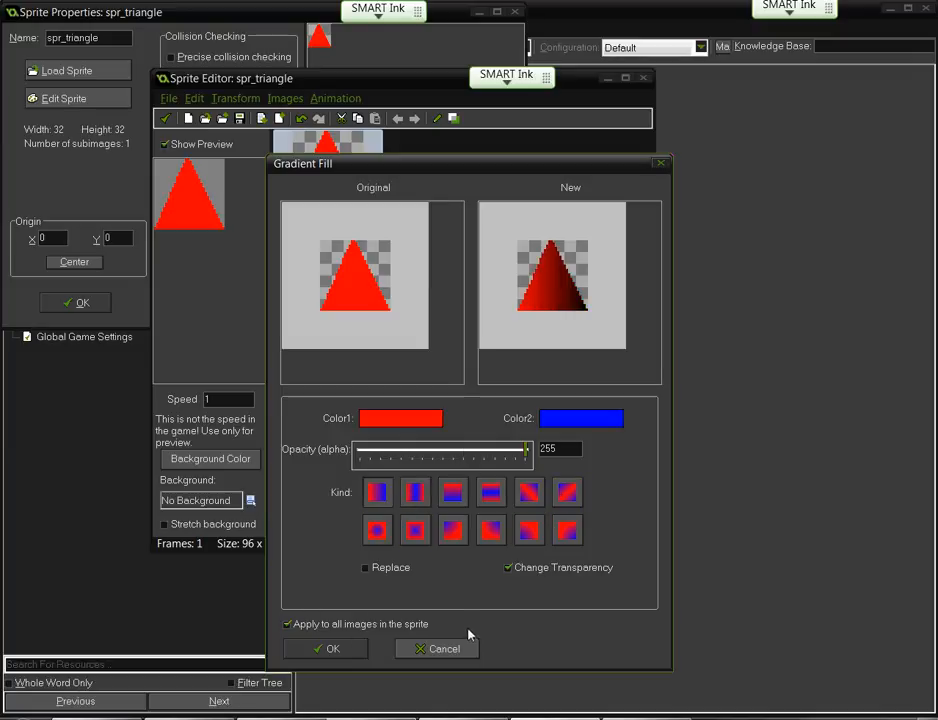
pyautogui.click(445, 649)
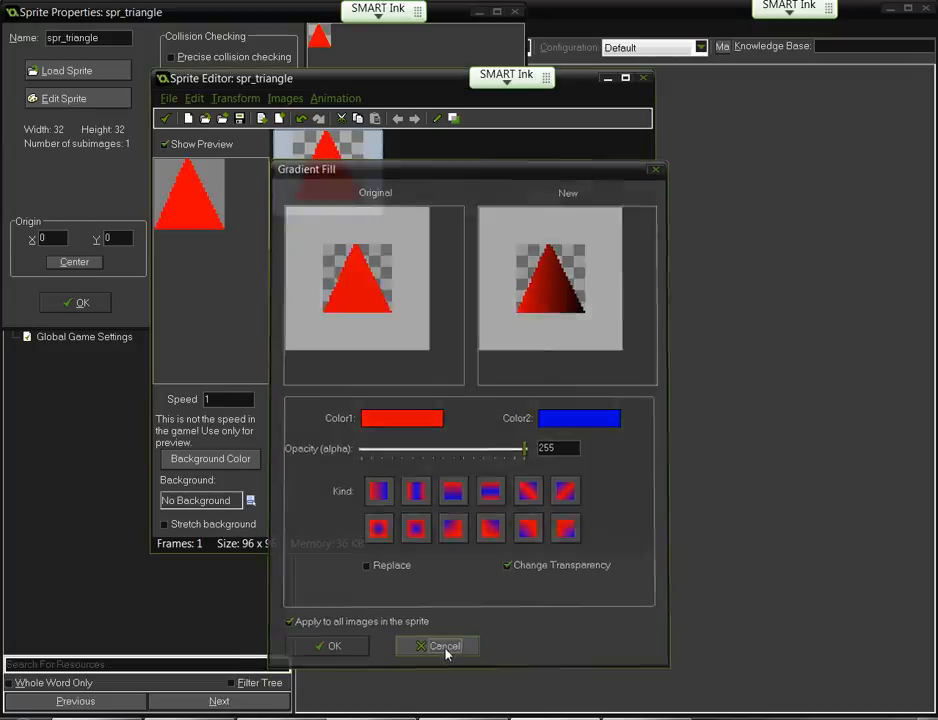
pyautogui.click(283, 99)
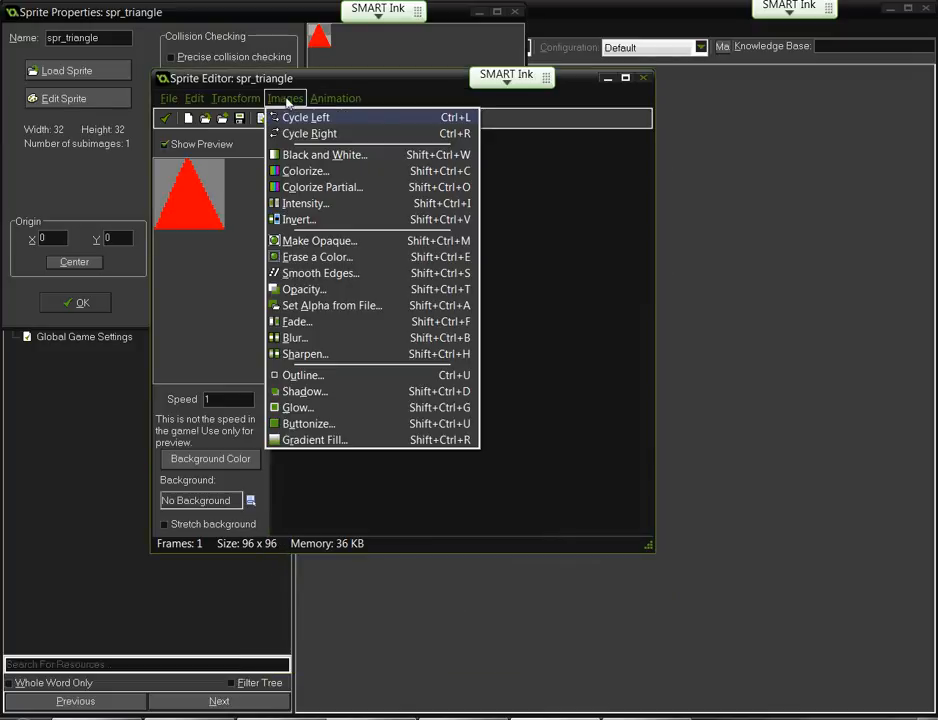
pyautogui.moveTo(317, 100)
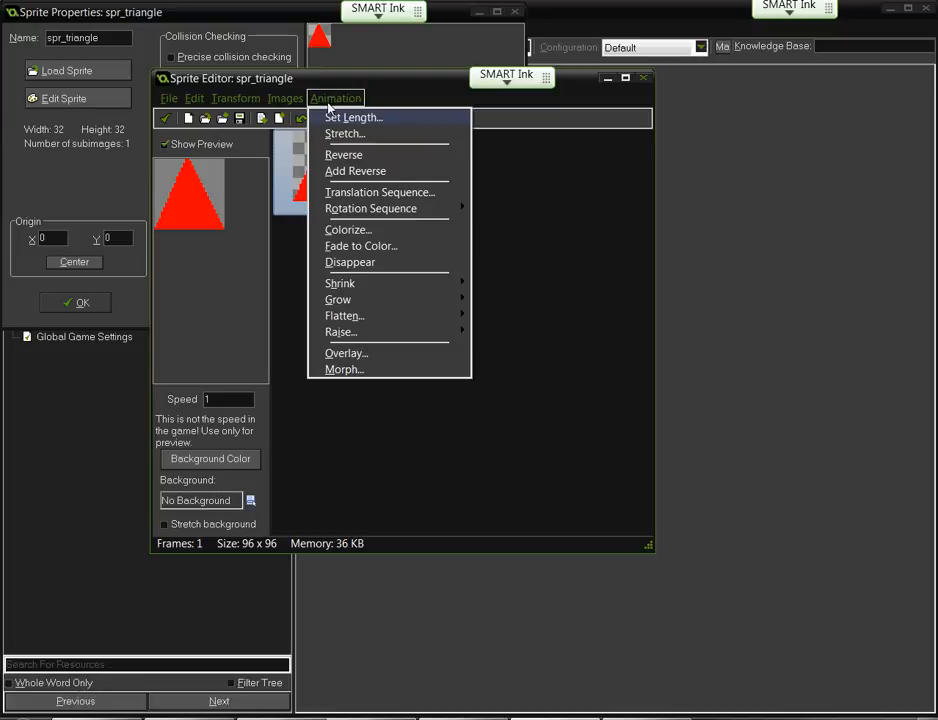
pyautogui.click(336, 116)
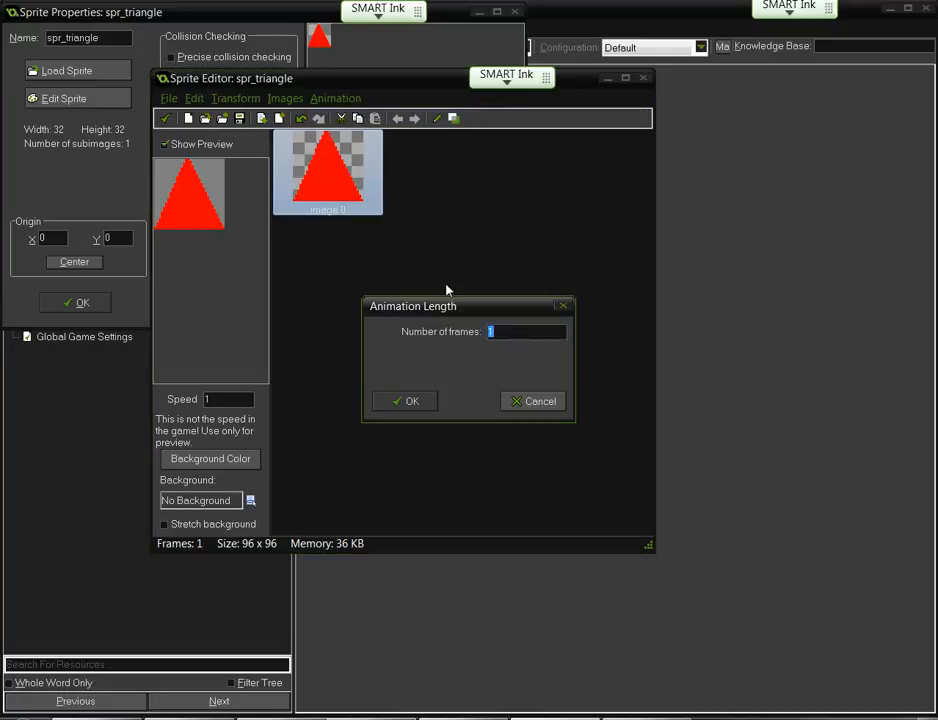
pyautogui.write('10')
pyautogui.press('Return')
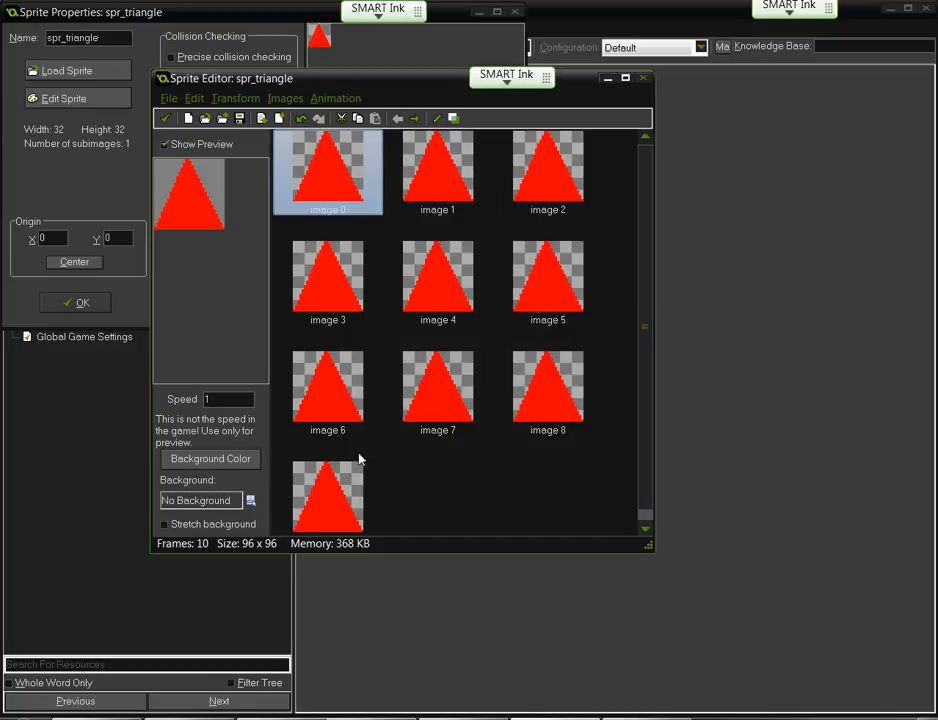
pyautogui.click(343, 490)
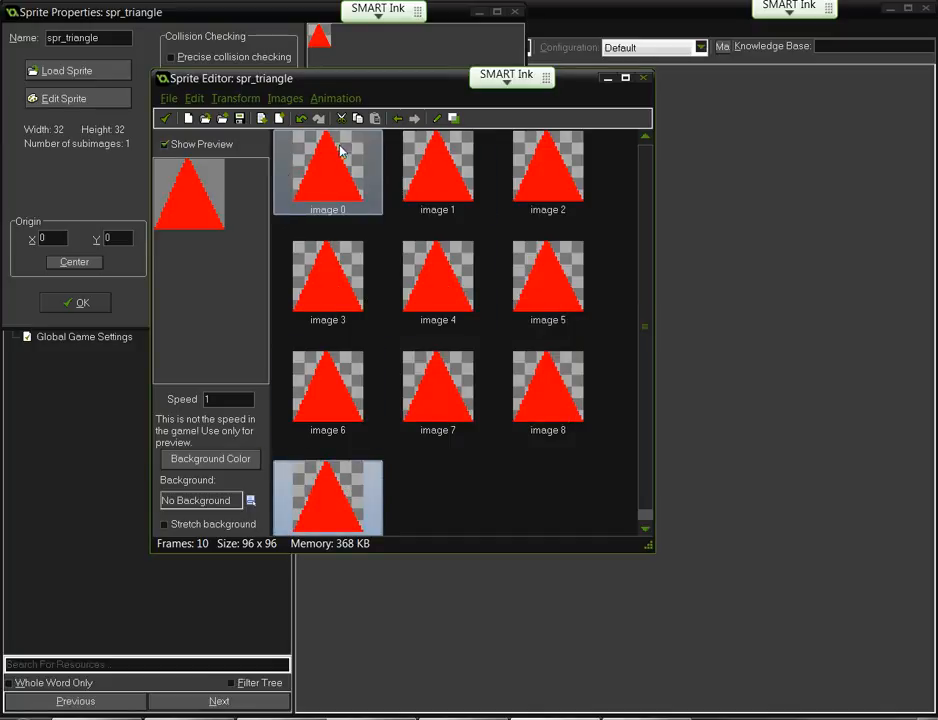
pyautogui.click(300, 119)
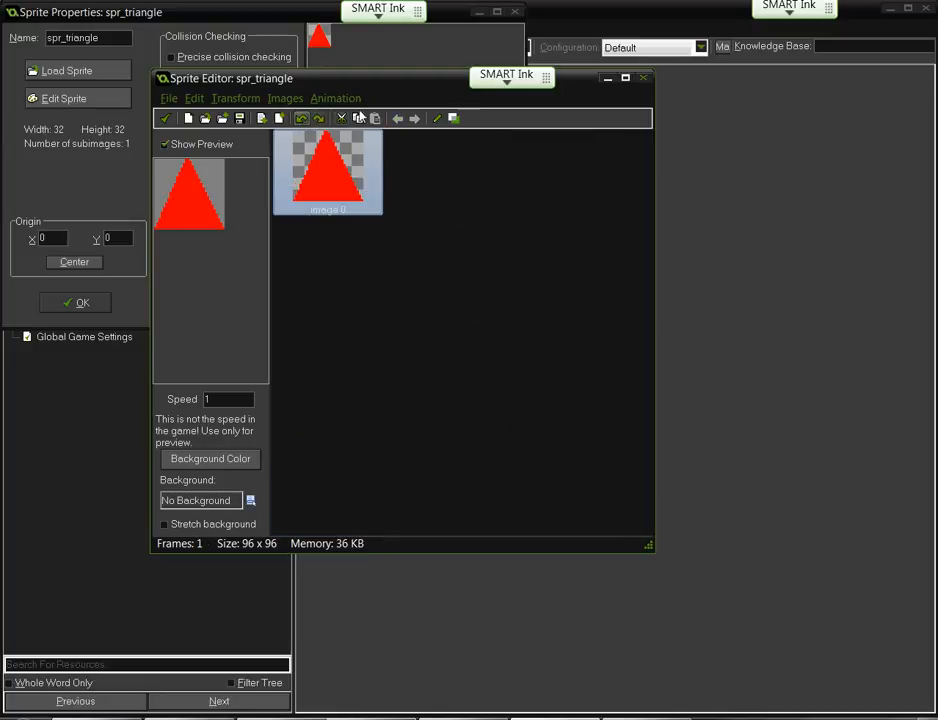
pyautogui.click(345, 99)
pyautogui.click(341, 133)
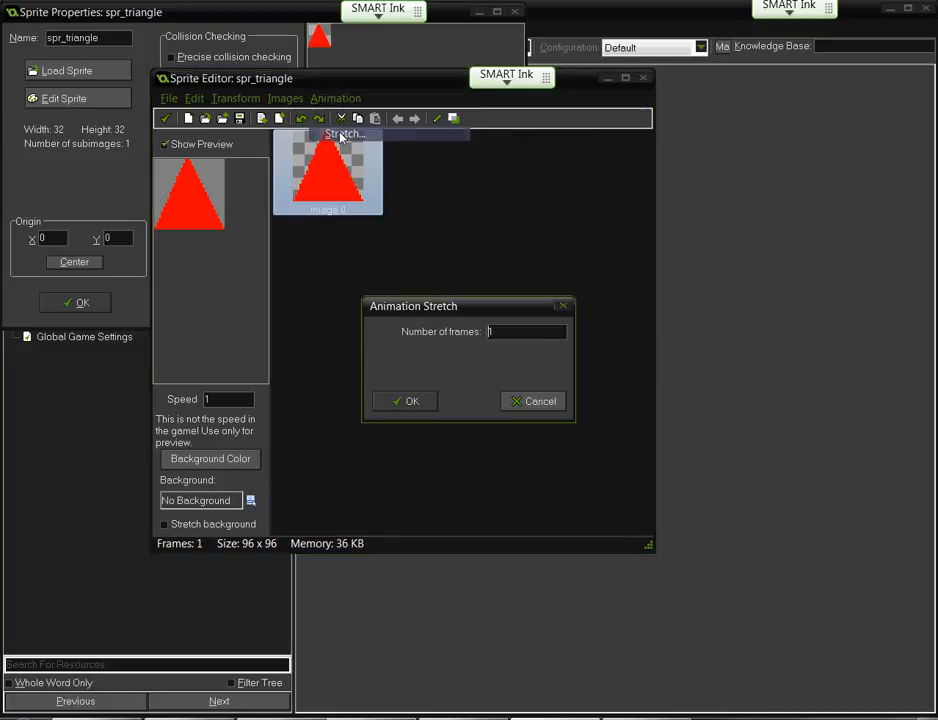
pyautogui.write('5')
pyautogui.press('BackSpace')
pyautogui.press('Return')
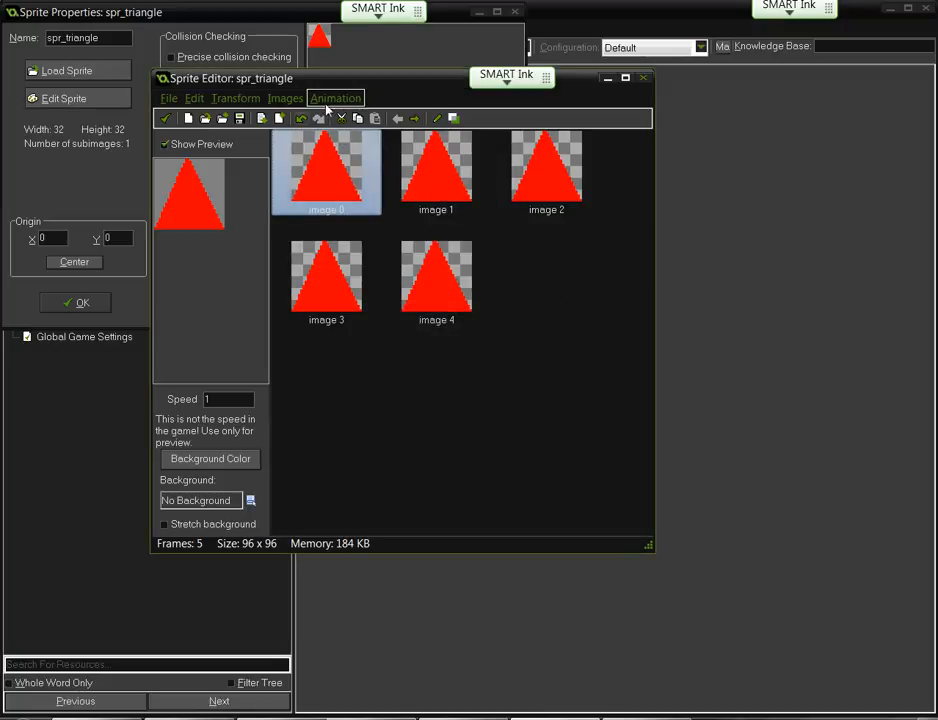
pyautogui.click(338, 99)
pyautogui.press('Escape')
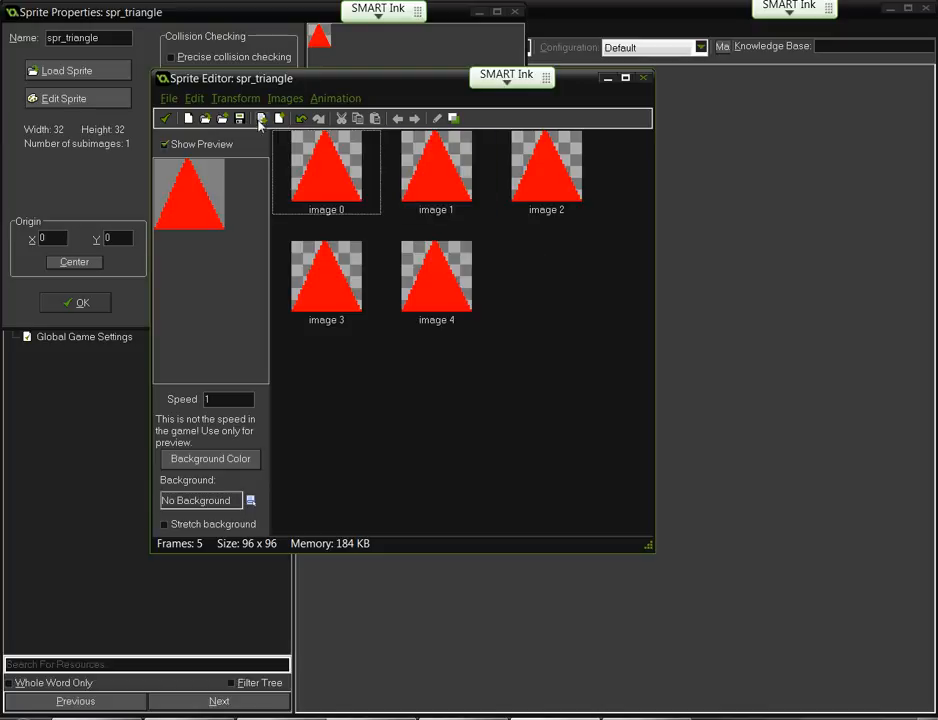
pyautogui.click(301, 119)
pyautogui.click(338, 99)
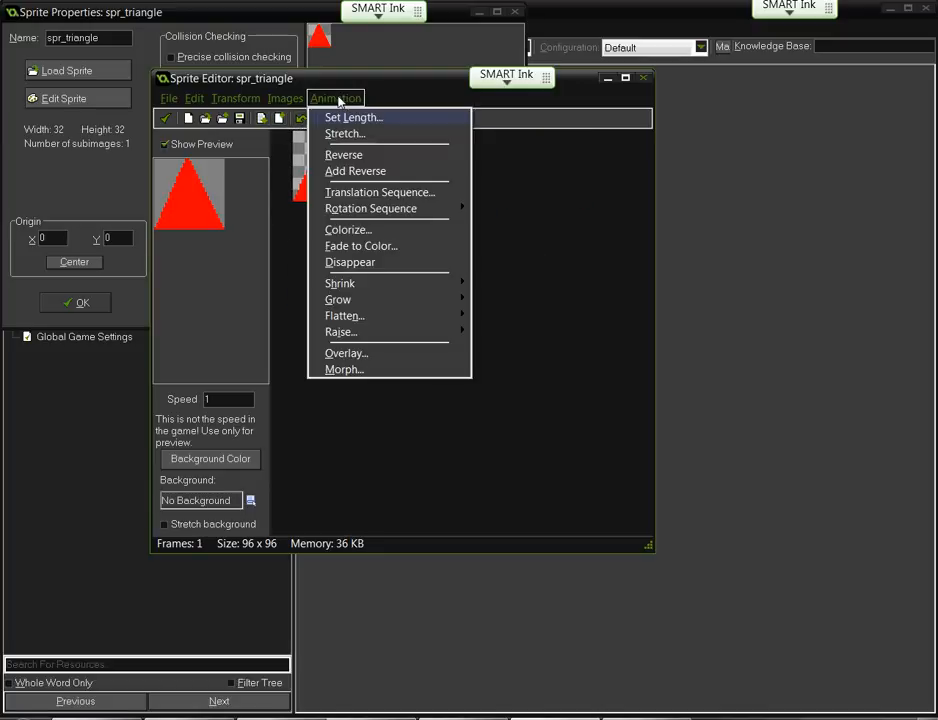
# - Reverse the frames and apply a Translation Sequence with horizontal offset 30
pyautogui.click(343, 156)
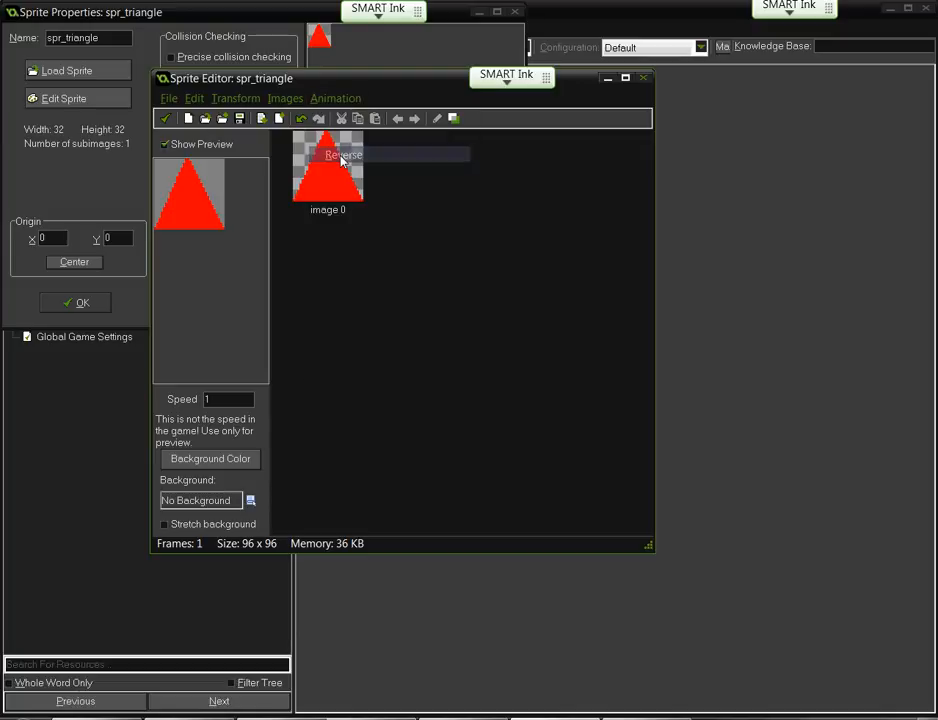
pyautogui.click(341, 100)
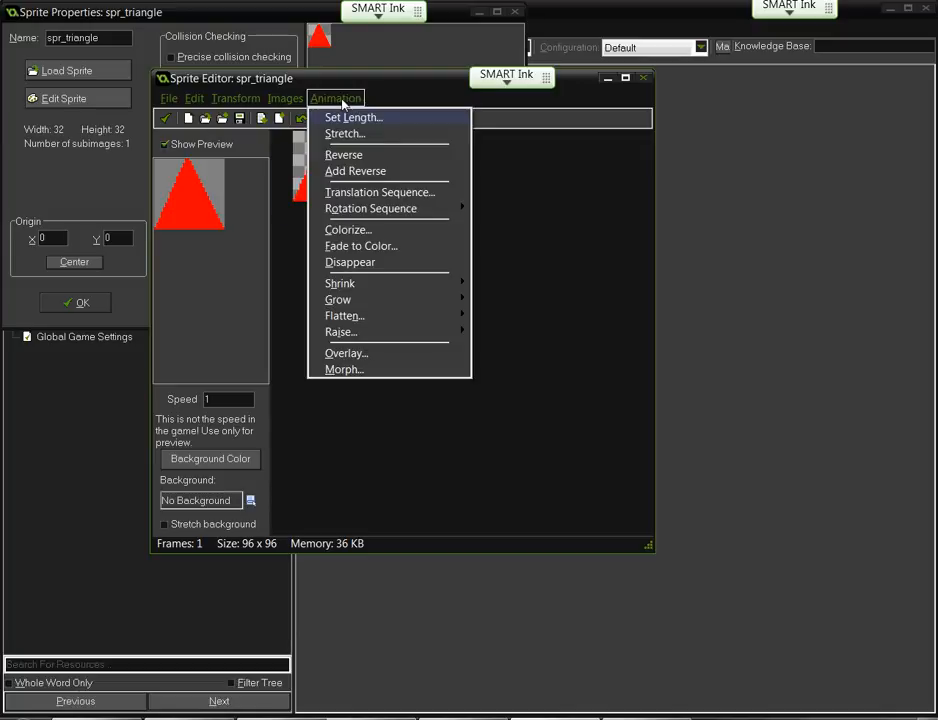
pyautogui.click(352, 193)
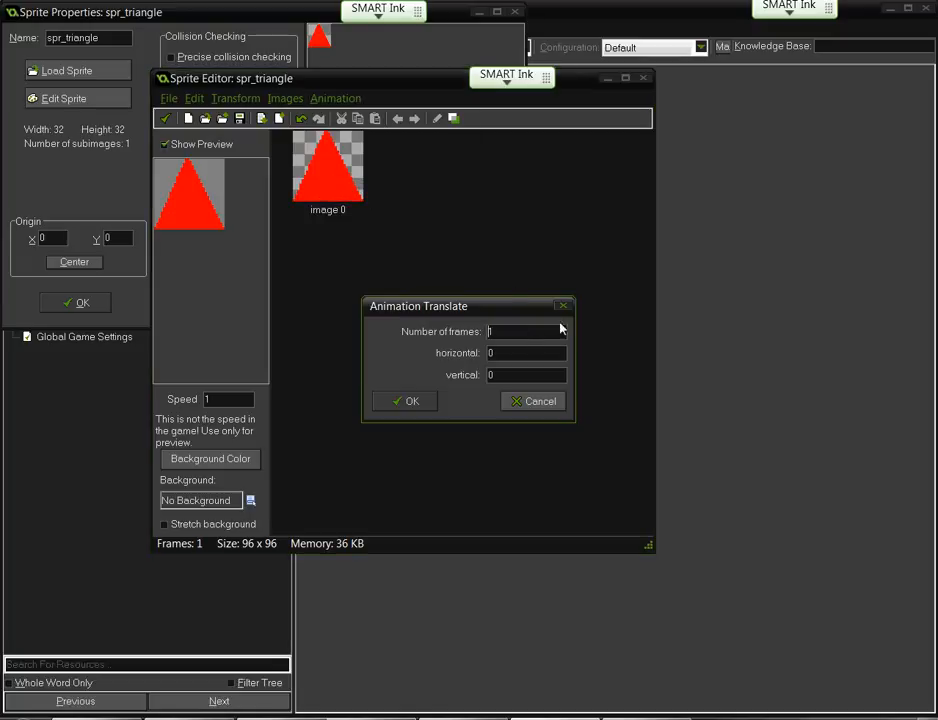
pyautogui.doubleClick(492, 331)
pyautogui.doubleClick(490, 352)
pyautogui.write('30')
pyautogui.click(400, 404)
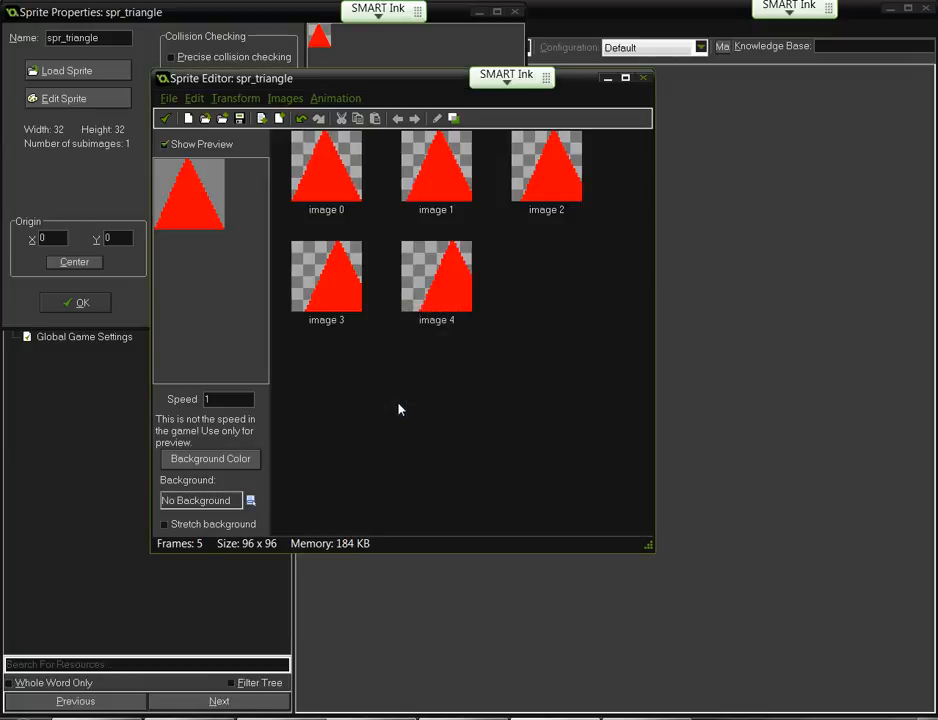
# - Set the animation preview Speed to 10
pyautogui.click(170, 146)
pyautogui.click(170, 146)
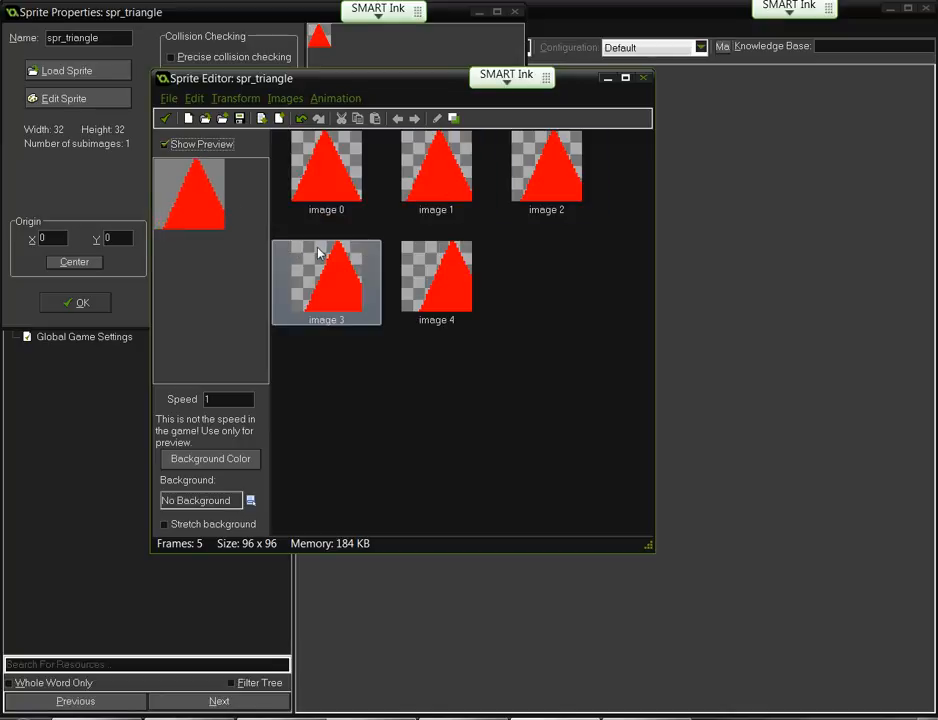
pyautogui.moveTo(228, 399); pyautogui.dragTo(179, 398)
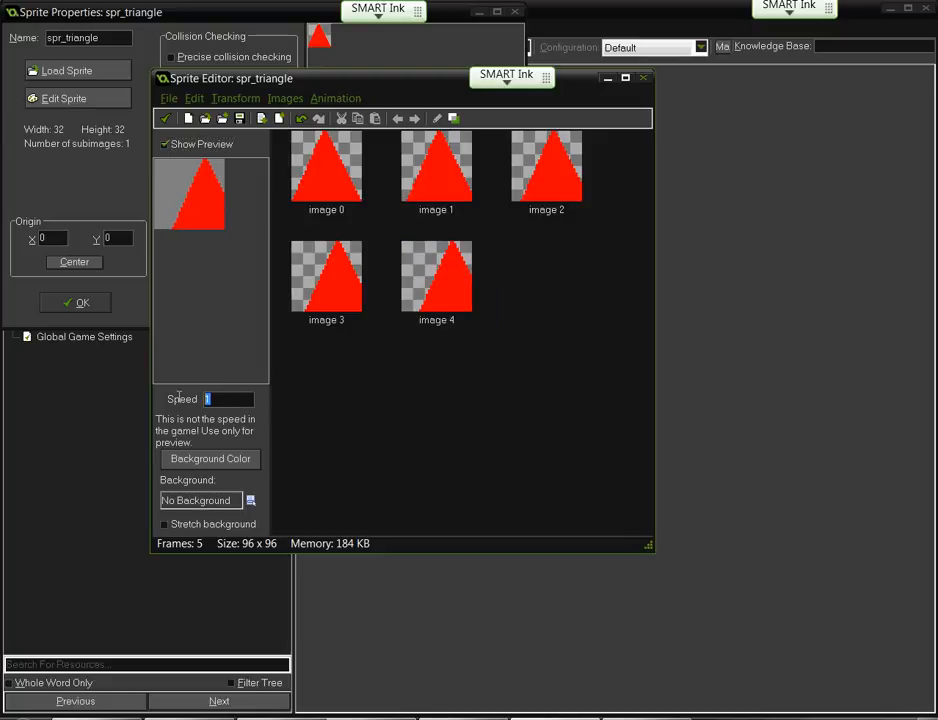
pyautogui.write('30')
pyautogui.press('BackSpace')
pyautogui.press('BackSpace')
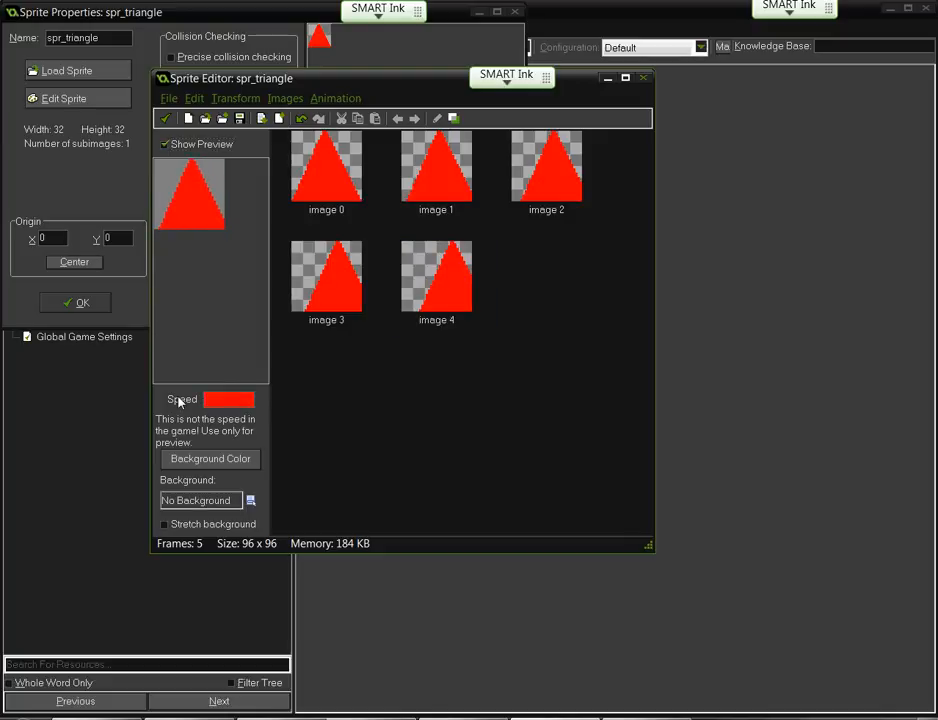
pyautogui.write('20')
pyautogui.press('BackSpace')
pyautogui.press('BackSpace')
pyautogui.write('10')
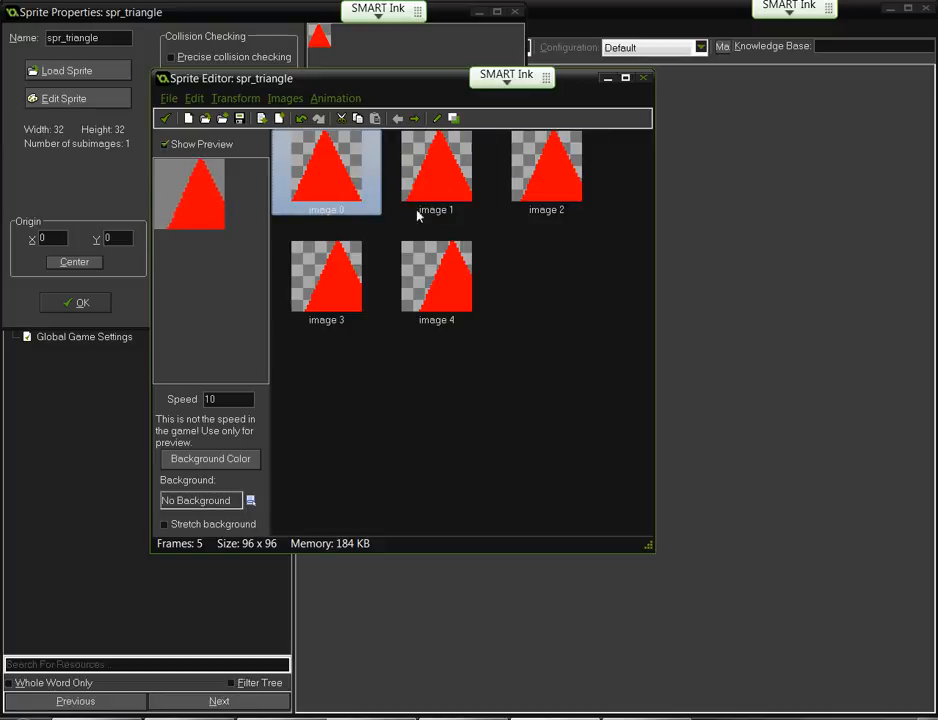
# - Apply Add Reverse for ten frames, then inspect images 4, 5, 6 and 2
pyautogui.click(338, 98)
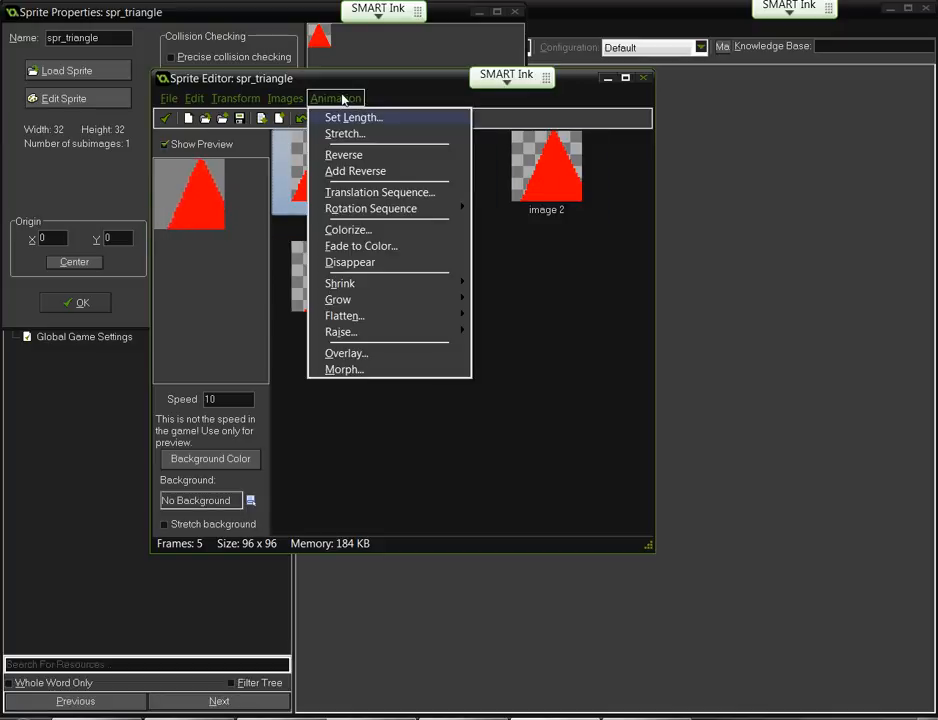
pyautogui.click(357, 171)
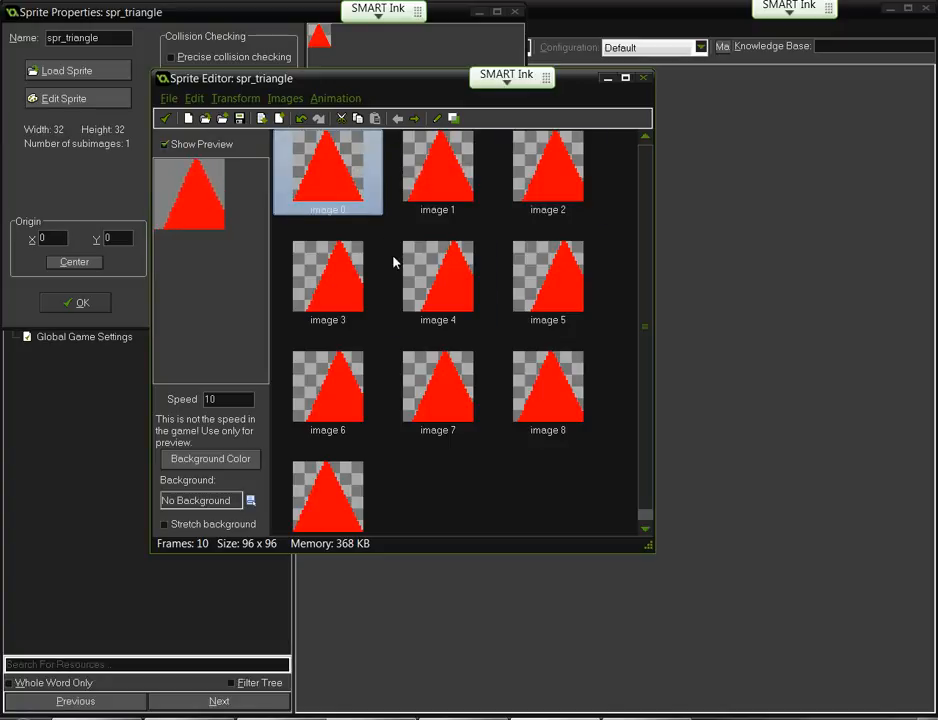
pyautogui.click(440, 265)
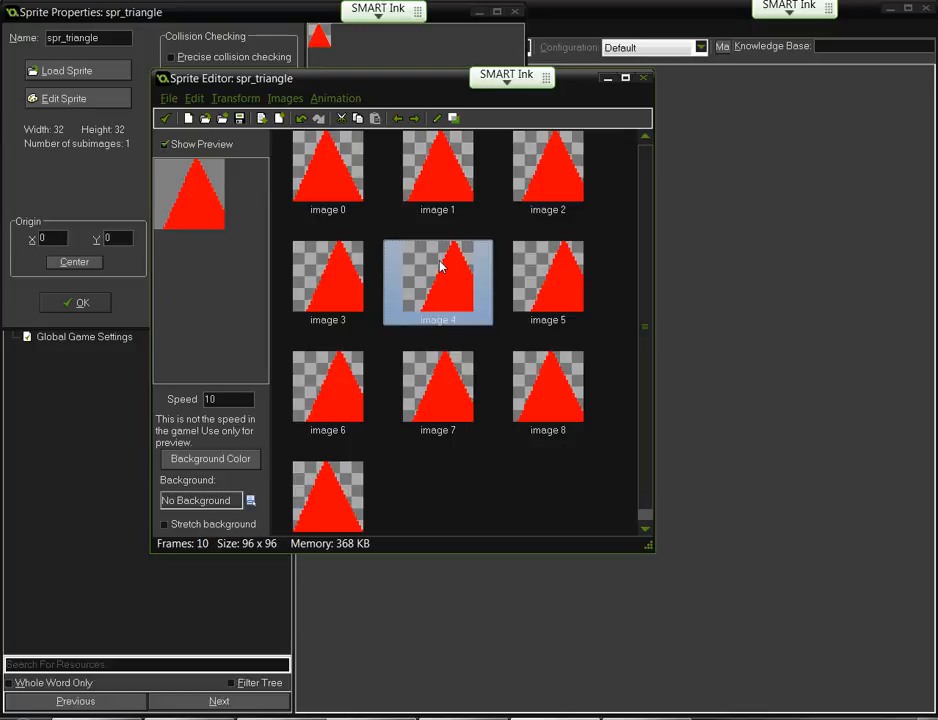
pyautogui.click(528, 270)
pyautogui.click(360, 383)
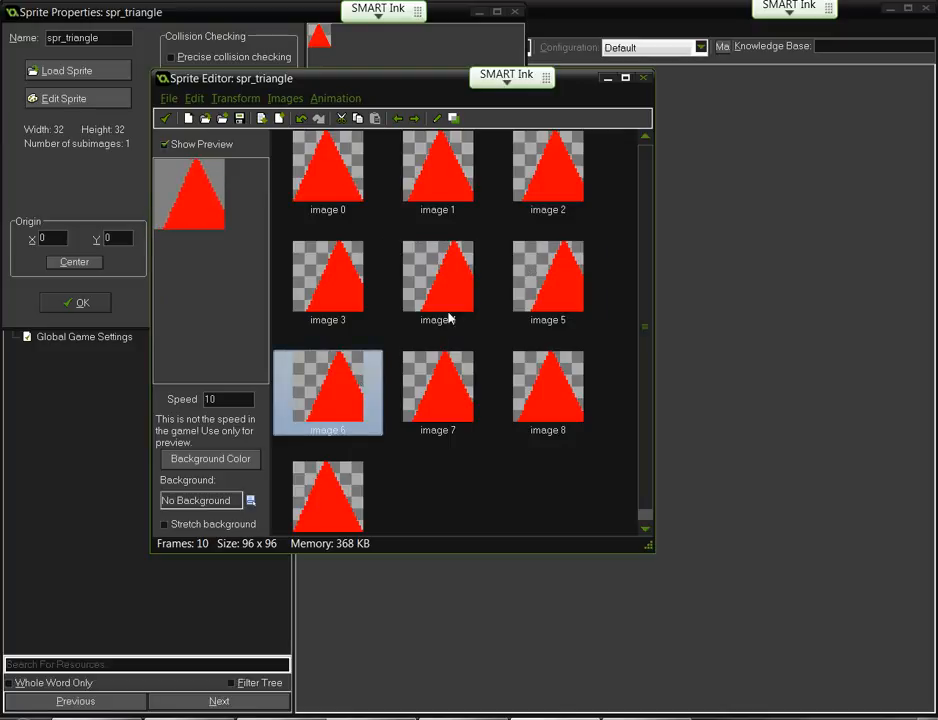
pyautogui.click(553, 258)
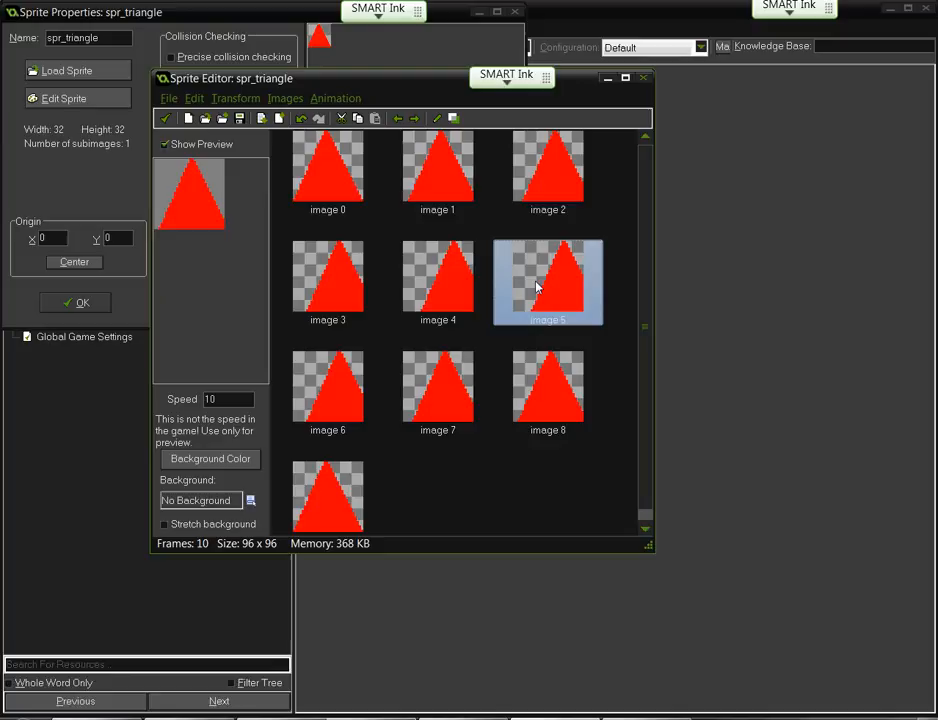
pyautogui.click(345, 397)
pyautogui.click(555, 272)
pyautogui.click(570, 152)
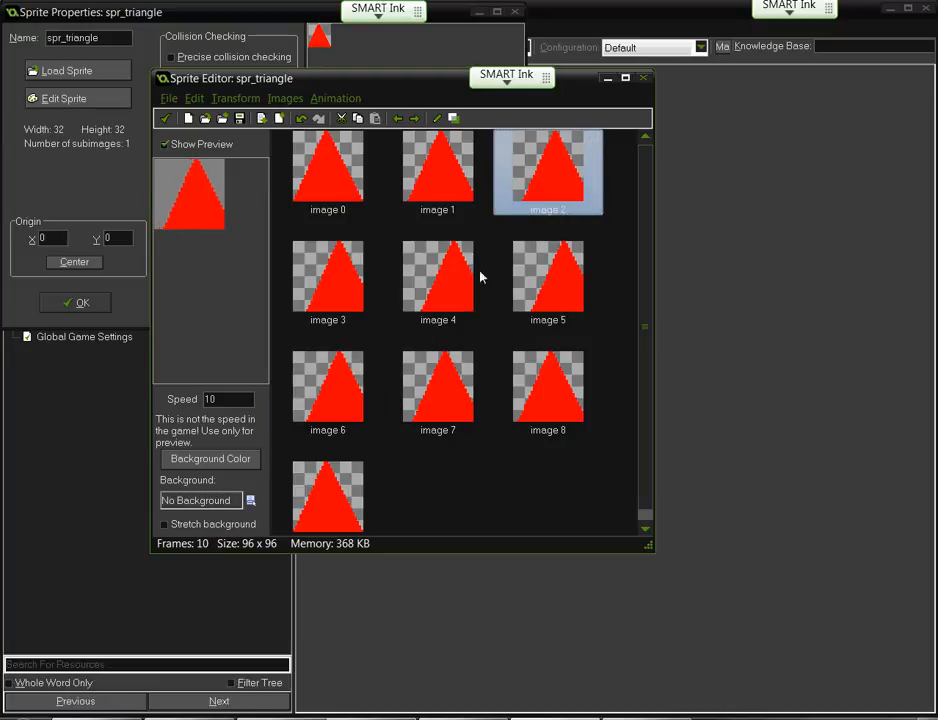
pyautogui.click(340, 411)
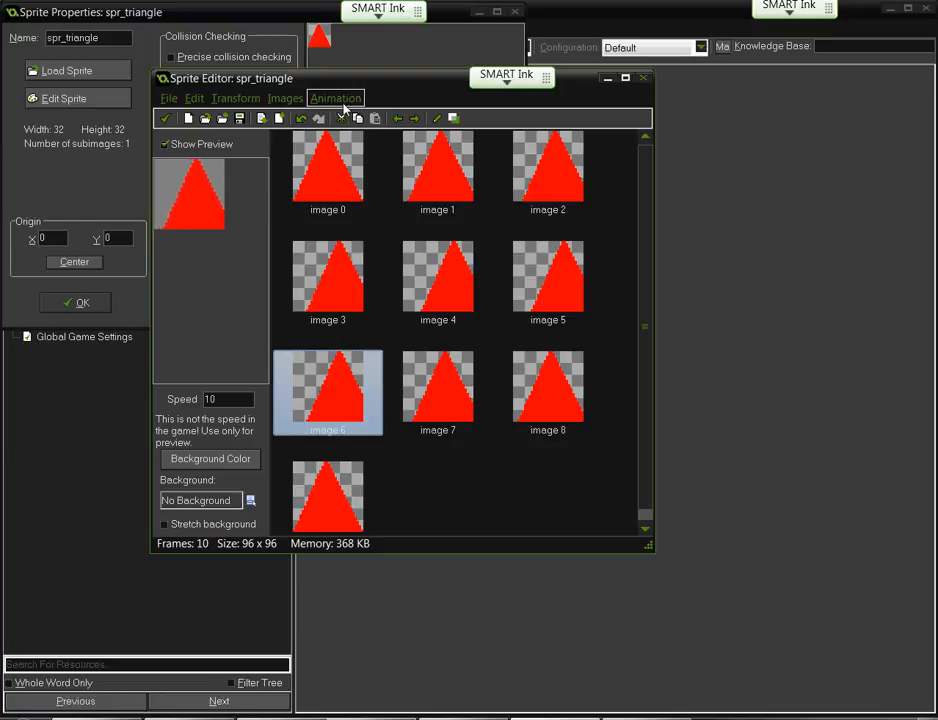
# - Undo Add Reverse and the translation, then apply a 32-pixel vertical Translation Sequence
pyautogui.click(302, 119)
pyautogui.click(302, 119)
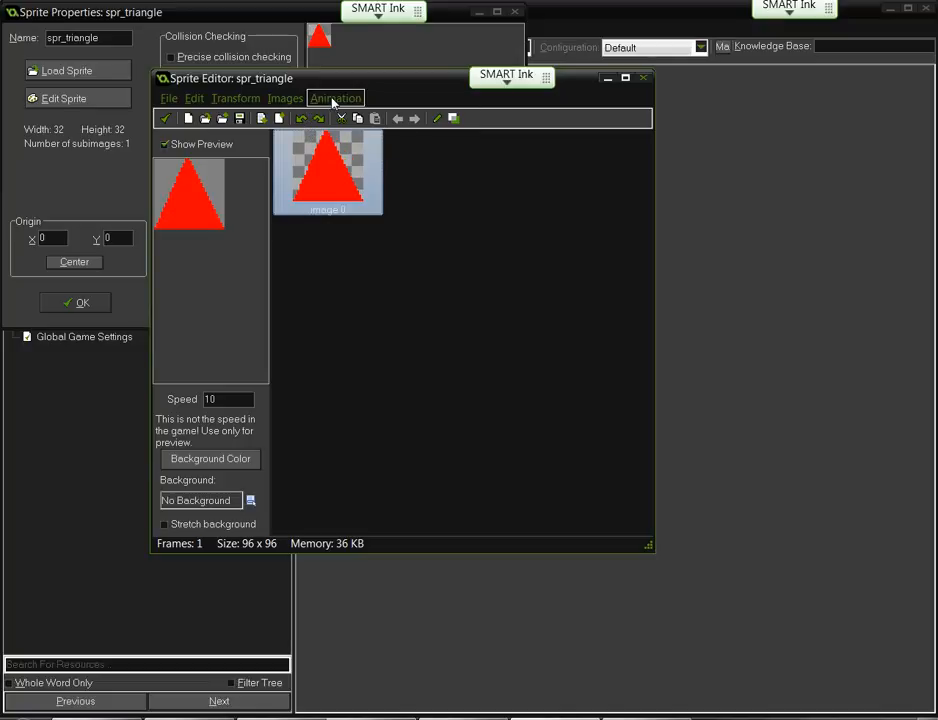
pyautogui.click(333, 99)
pyautogui.click(348, 192)
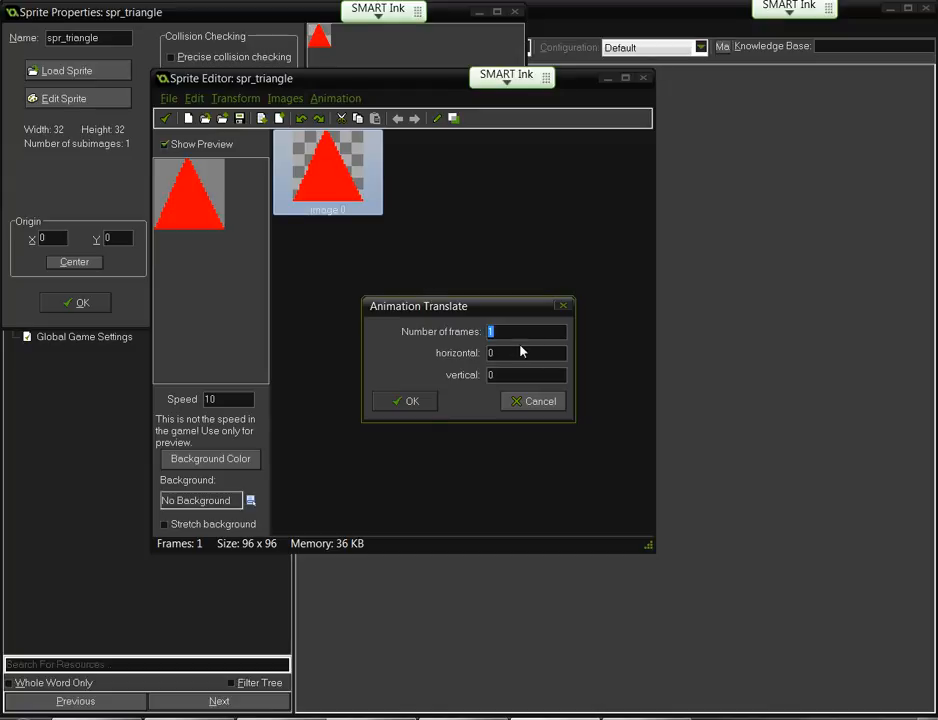
pyautogui.press('Tab')
pyautogui.press('Tab')
pyautogui.write('32')
pyautogui.click(404, 401)
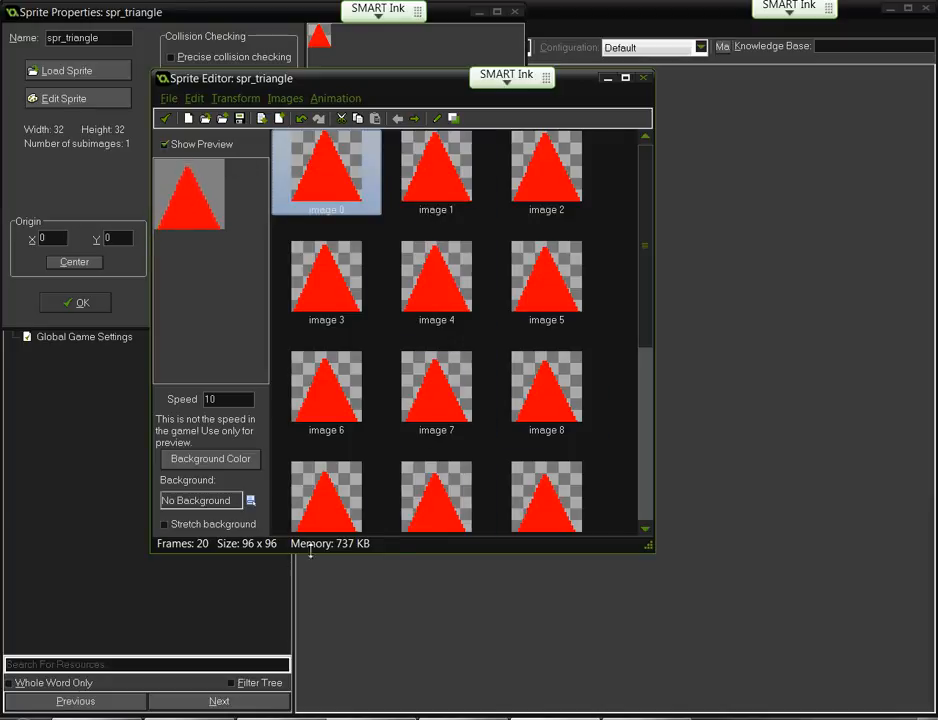
# - Undo back to one frame and apply a 30-frame, 96-pixel vertical Translation Sequence
pyautogui.hotkey('ctrl', 'z')
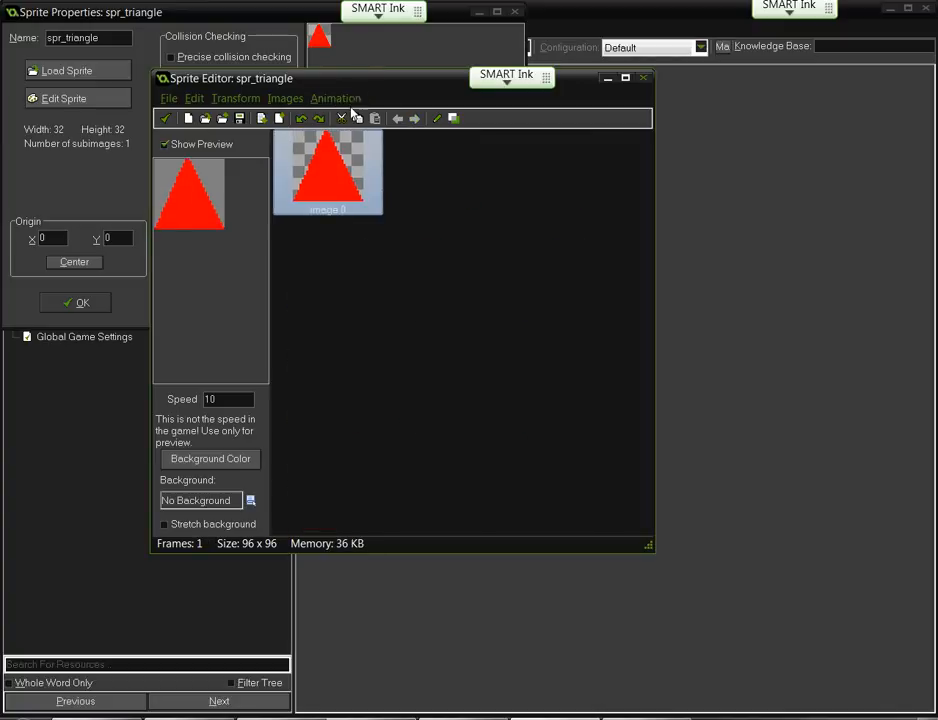
pyautogui.click(333, 98)
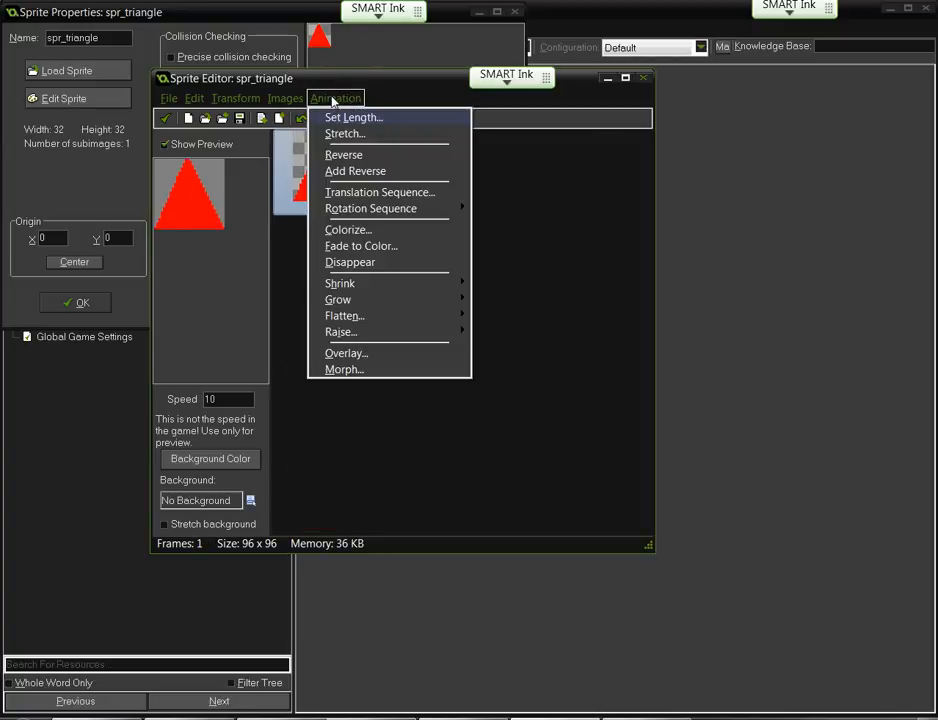
pyautogui.click(358, 199)
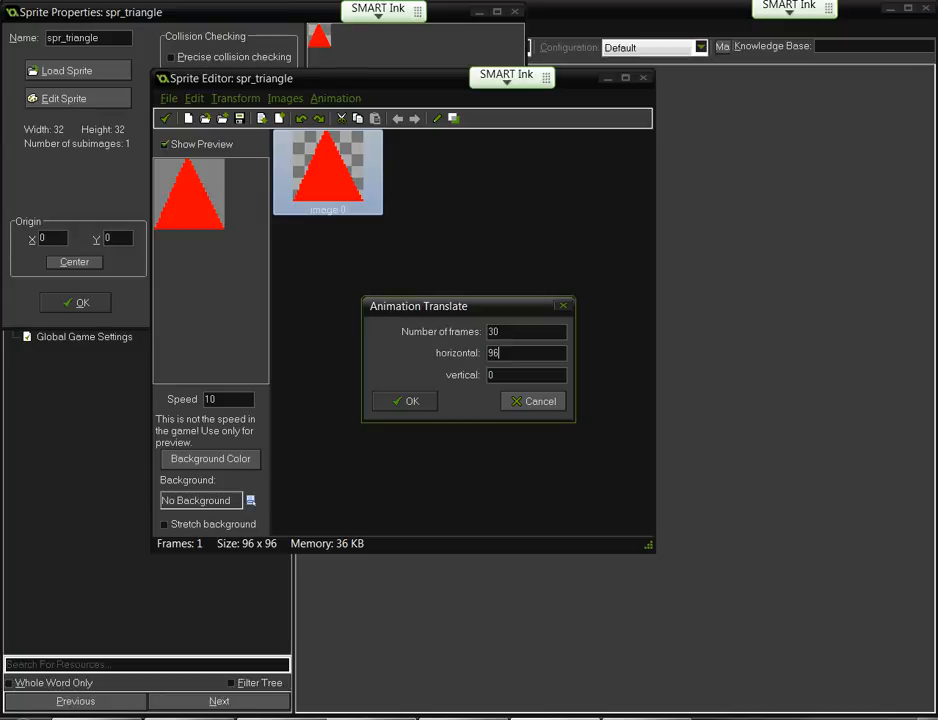
pyautogui.click(411, 401)
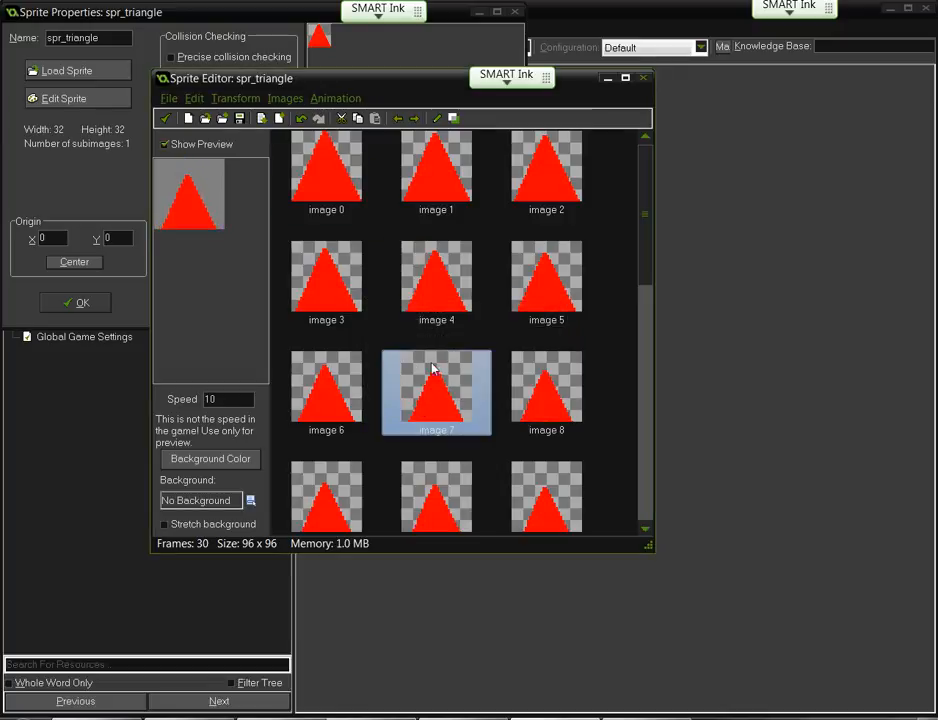
# - Try reversing the frame order, then undo the reversal with Ctrl+Z
pyautogui.click(335, 98)
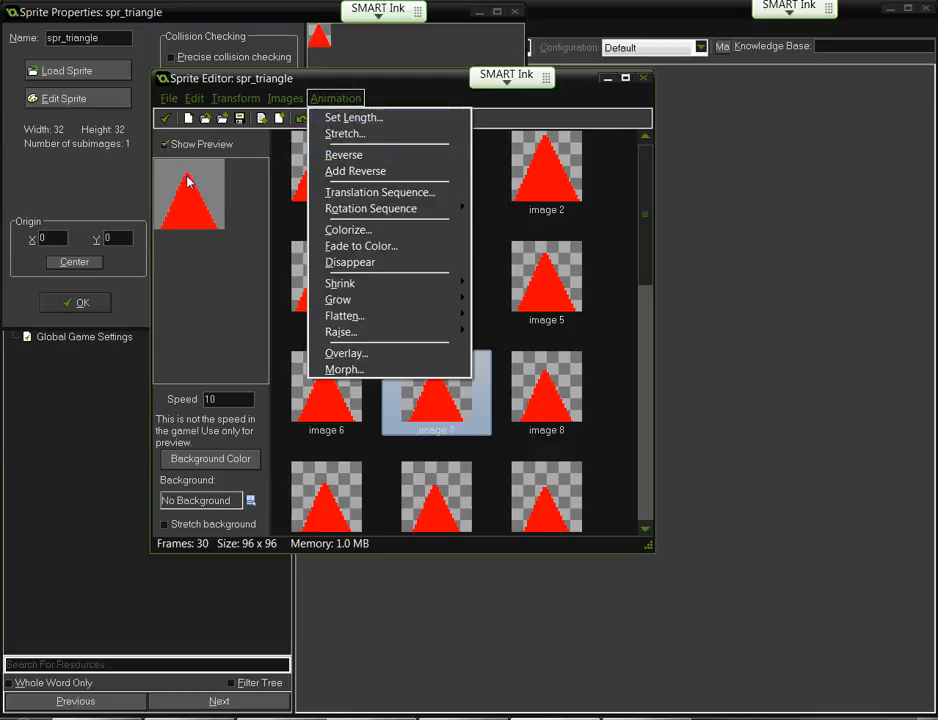
pyautogui.click(328, 157)
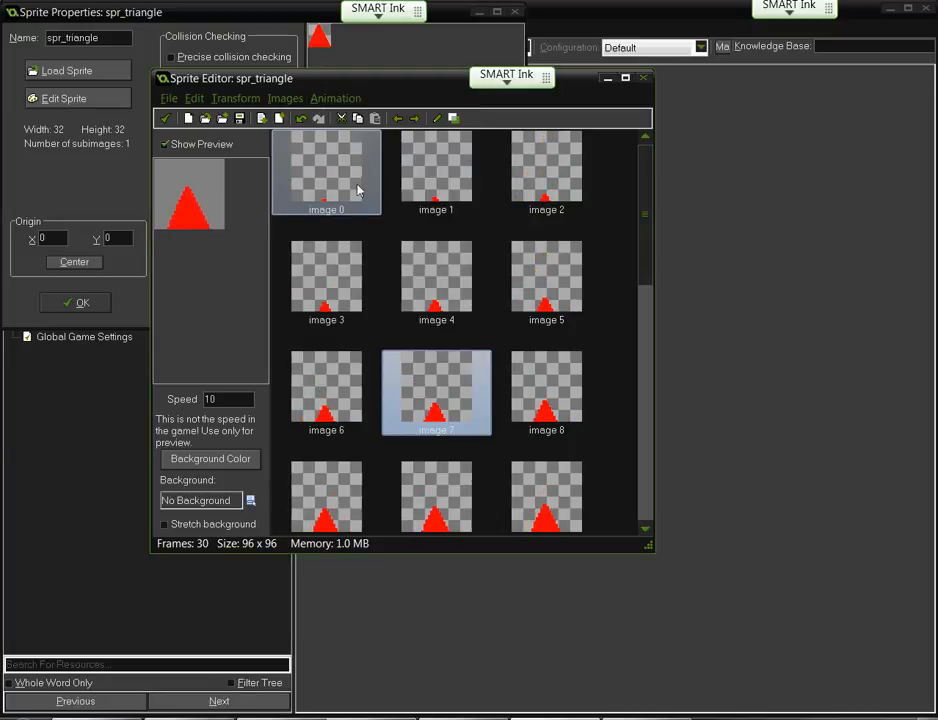
pyautogui.scroll(-6, 475, 329)
pyautogui.scroll(6, 450, 380)
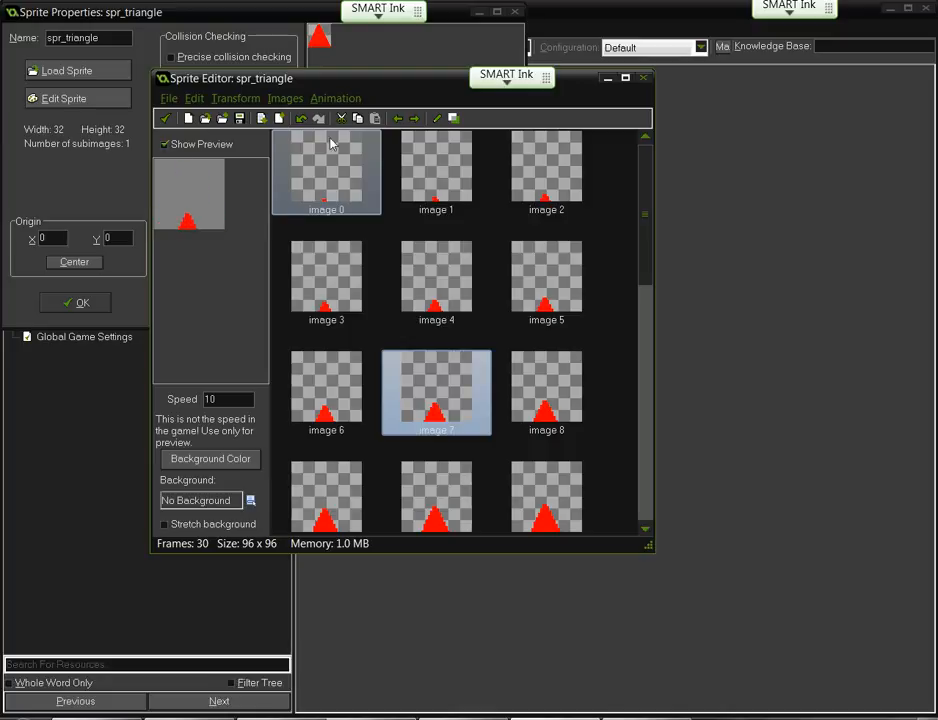
pyautogui.hotkey('ctrl', 'z')
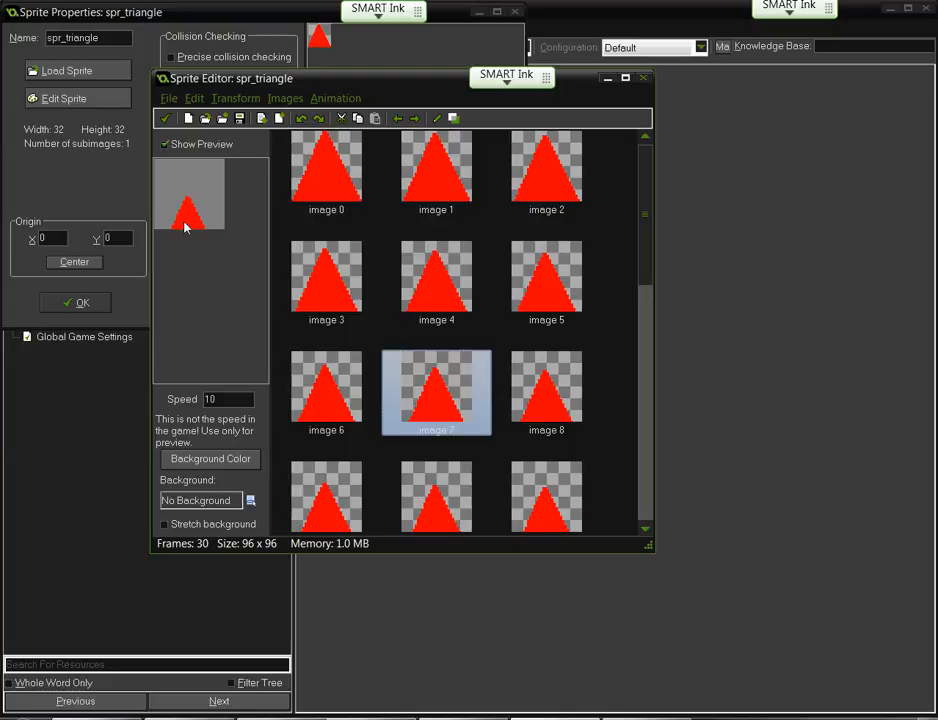
# - Append a reversed copy of spr_triangle's frames with Animation > Add Reverse
pyautogui.click(322, 100)
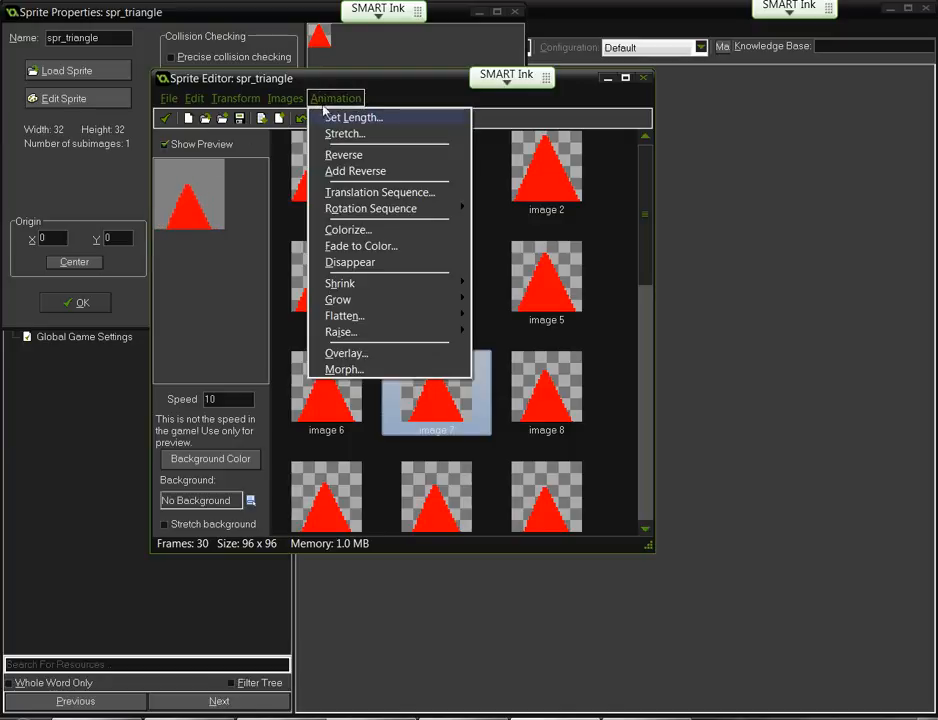
pyautogui.click(333, 173)
pyautogui.scroll(-10, 440, 373)
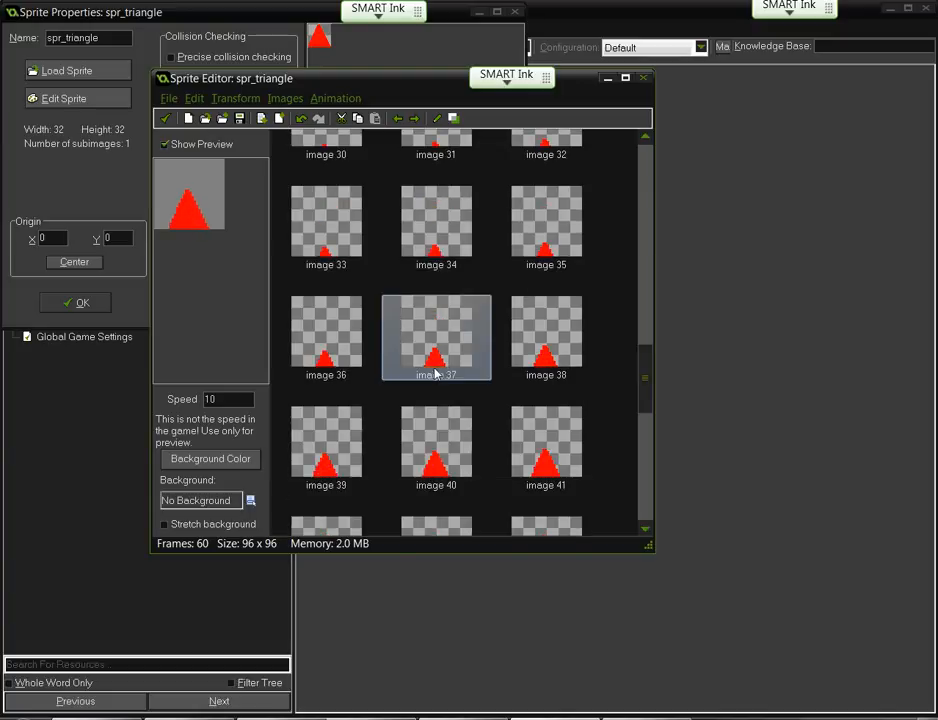
pyautogui.scroll(6, 435, 373)
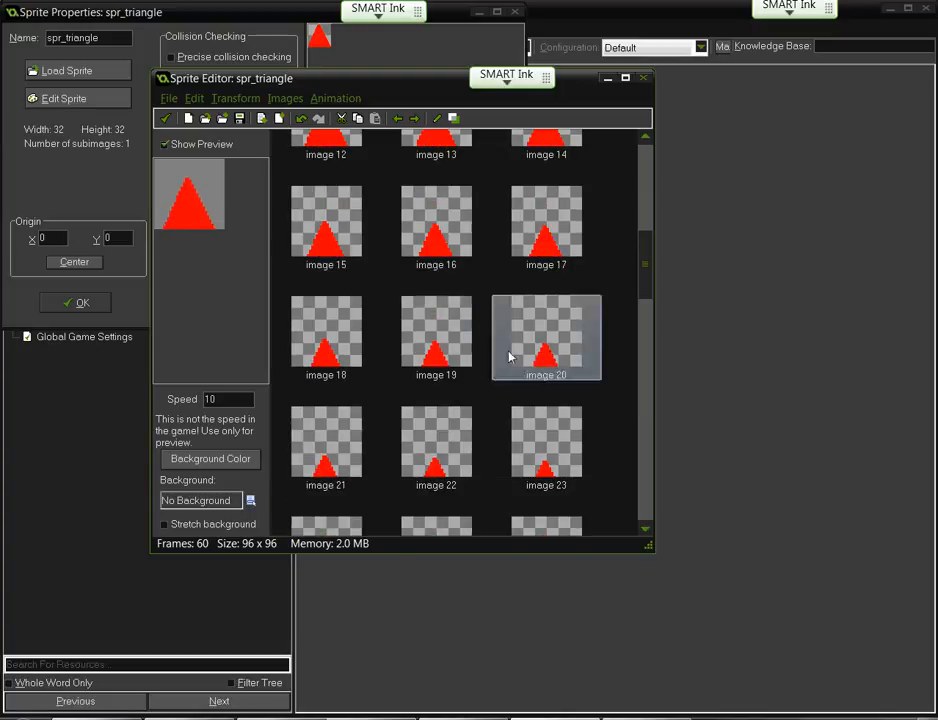
# - Maximize the Sprite Editor to browse all 60 frames, select image 0, then restore the window
pyautogui.click(625, 78)
pyautogui.scroll(1, 272, 163)
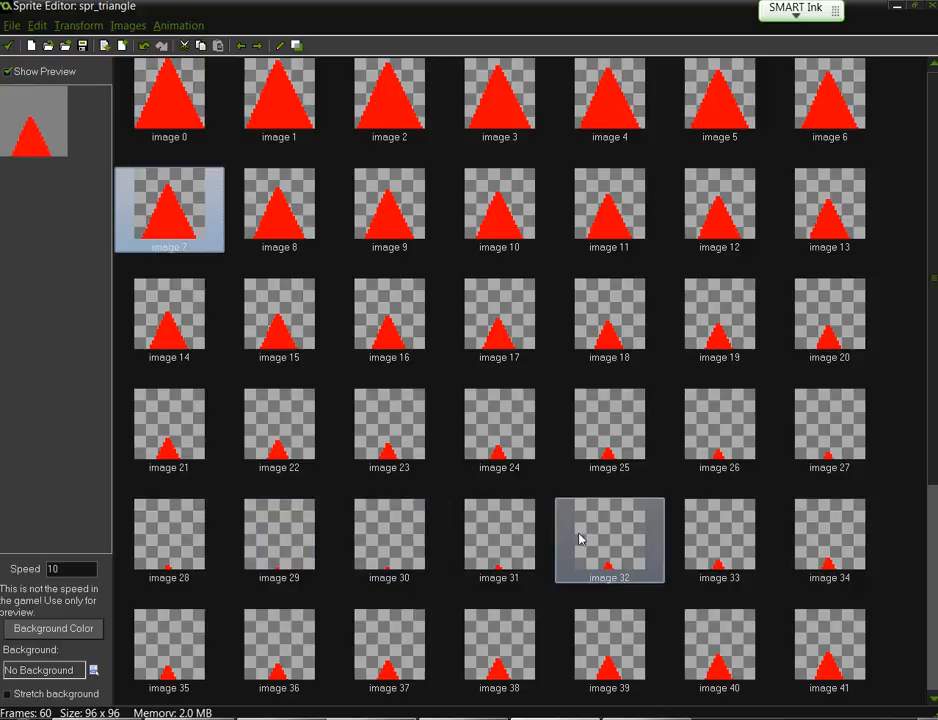
pyautogui.scroll(-3, 268, 600)
pyautogui.scroll(3, 385, 552)
pyautogui.scroll(-3, 388, 558)
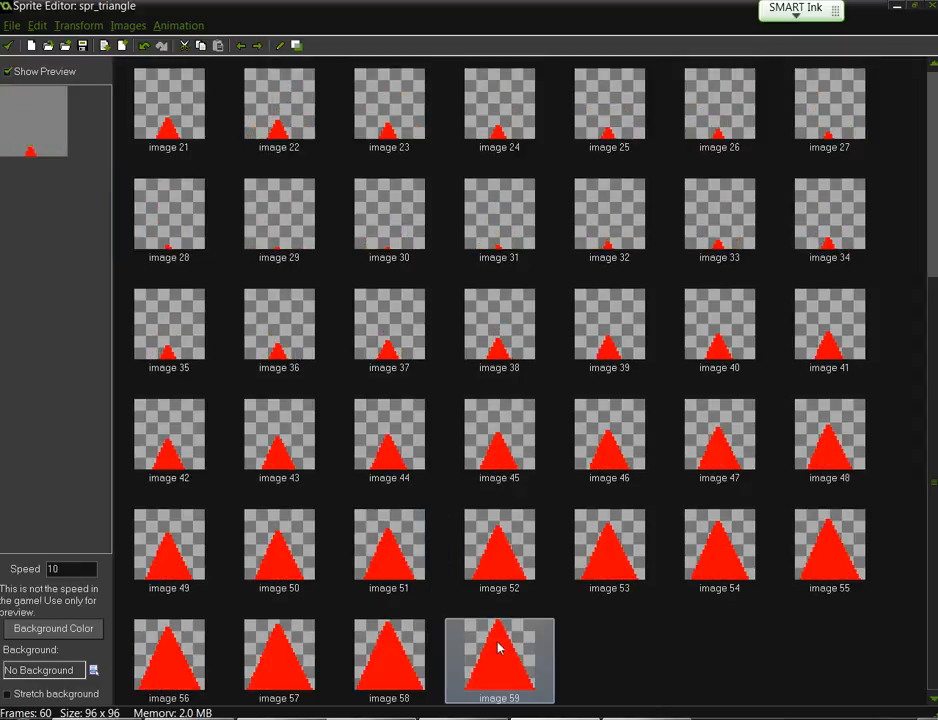
pyautogui.scroll(3, 528, 641)
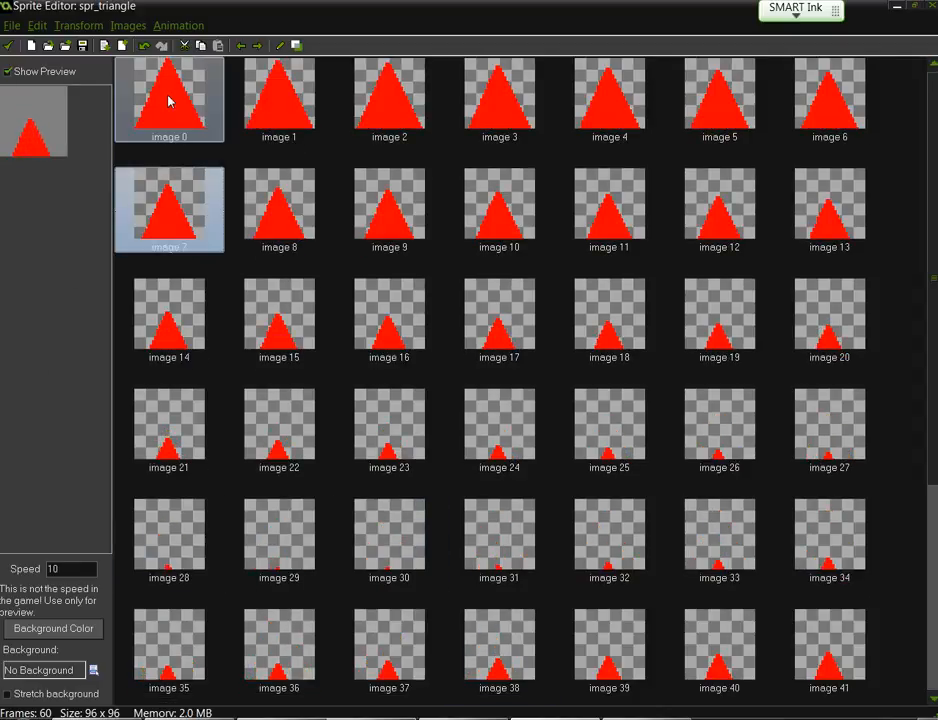
pyautogui.scroll(-3, 245, 327)
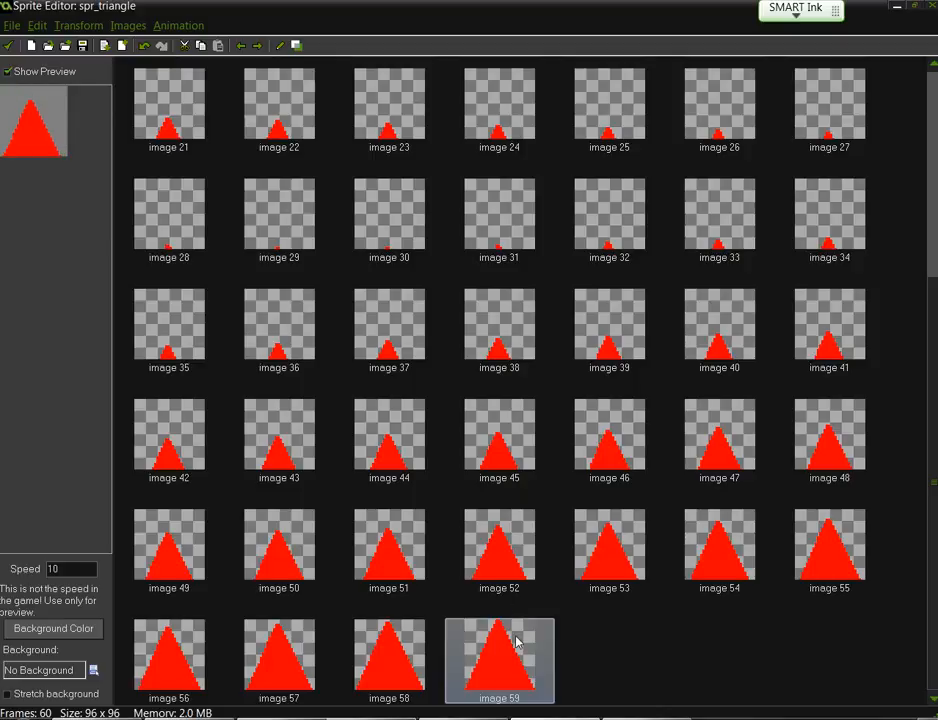
pyautogui.scroll(3, 247, 318)
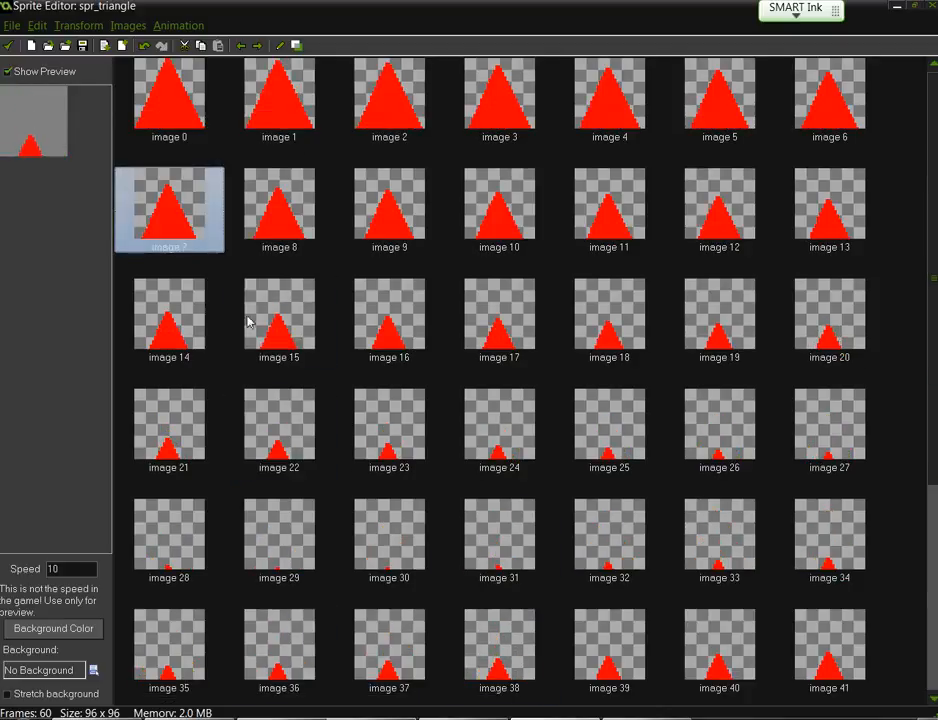
pyautogui.click(175, 110)
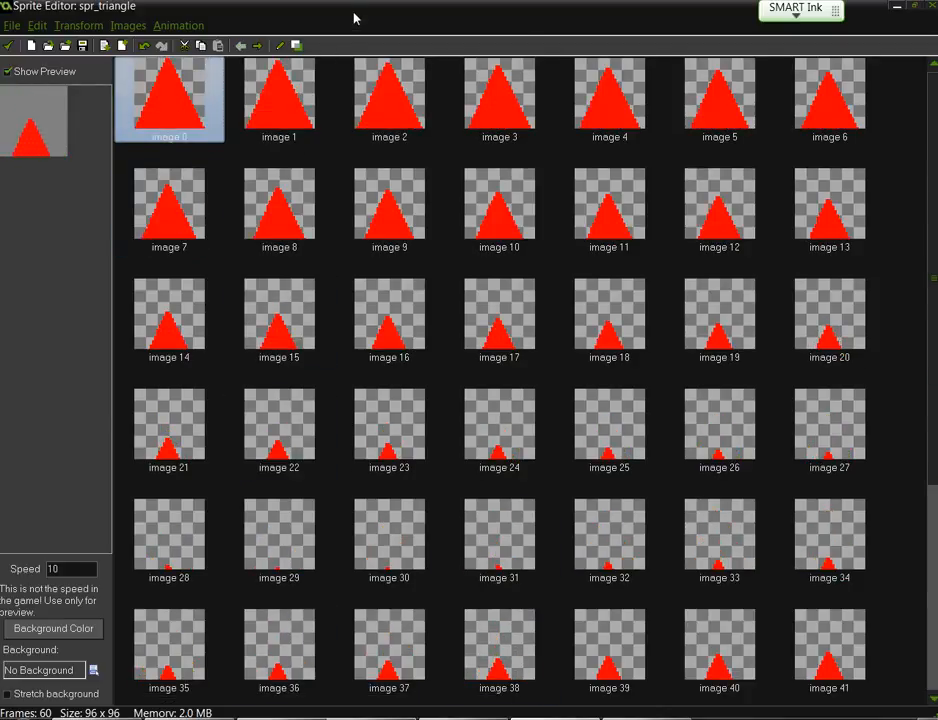
pyautogui.doubleClick(352, 10)
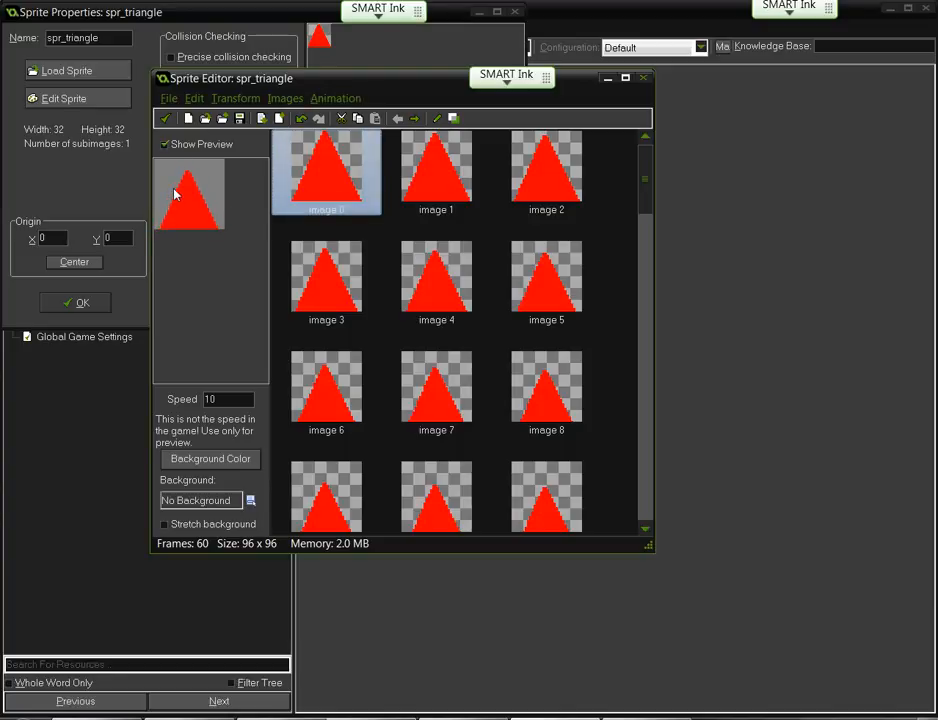
# - Set the preview speed to 30 and undo twice to get back the single triangle frame
pyautogui.doubleClick(207, 399)
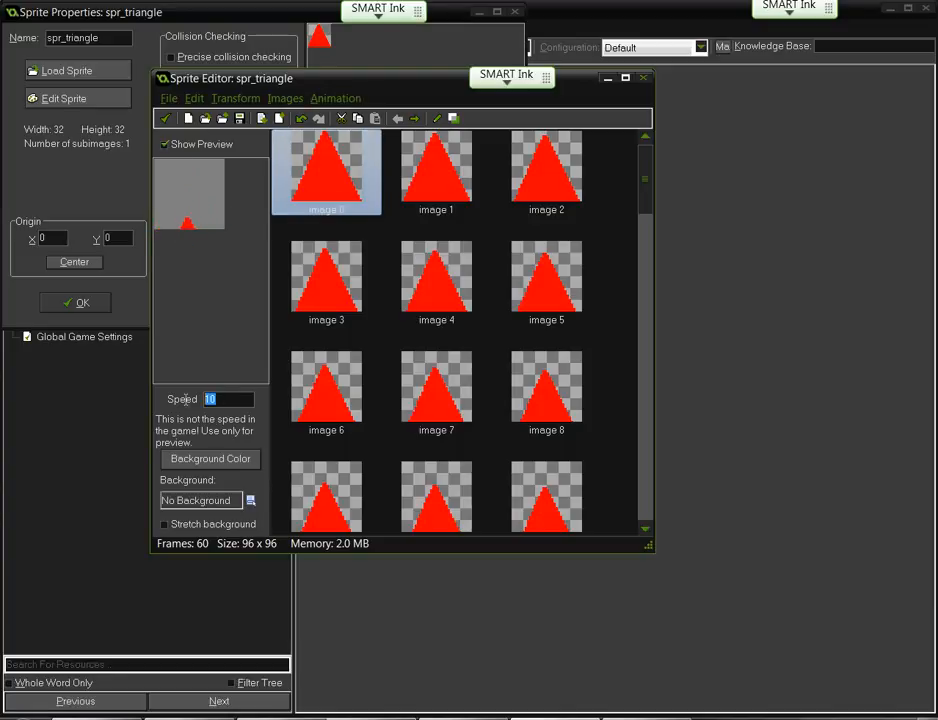
pyautogui.write('30')
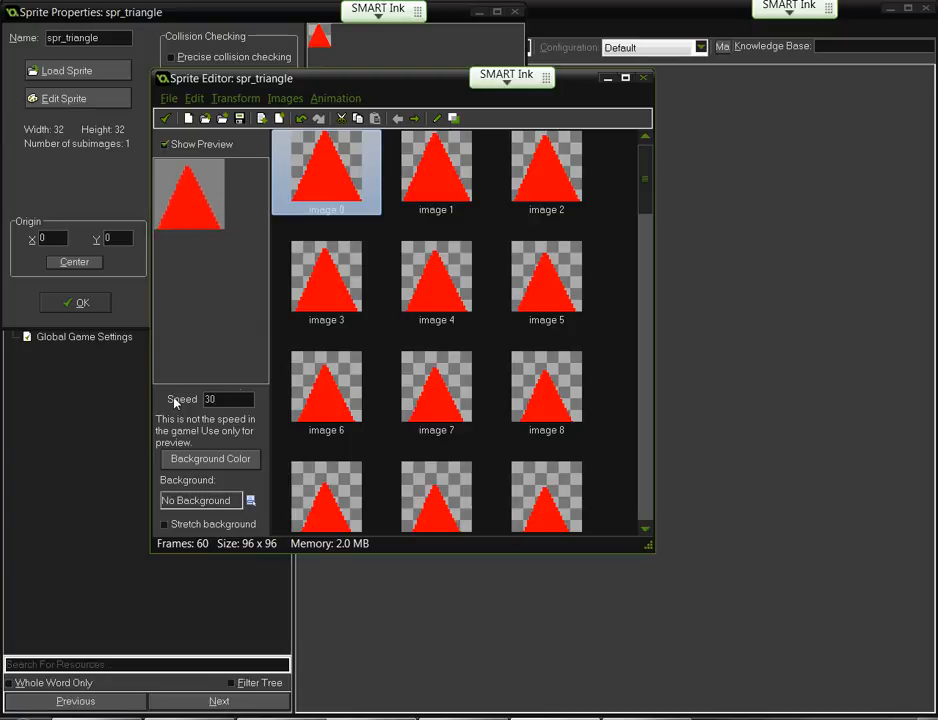
pyautogui.click(301, 120)
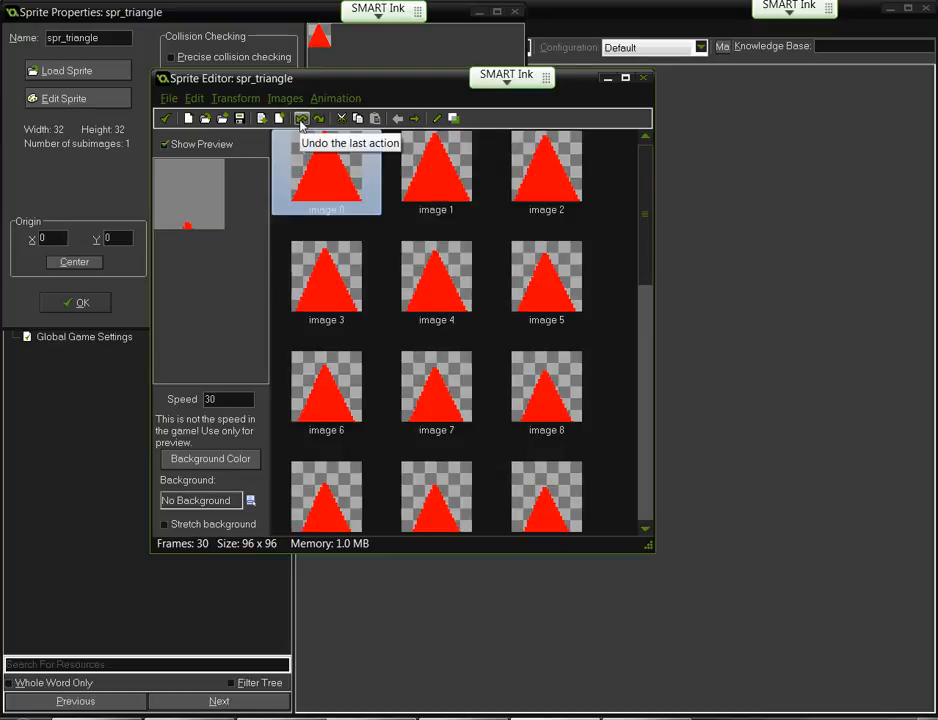
pyautogui.click(301, 120)
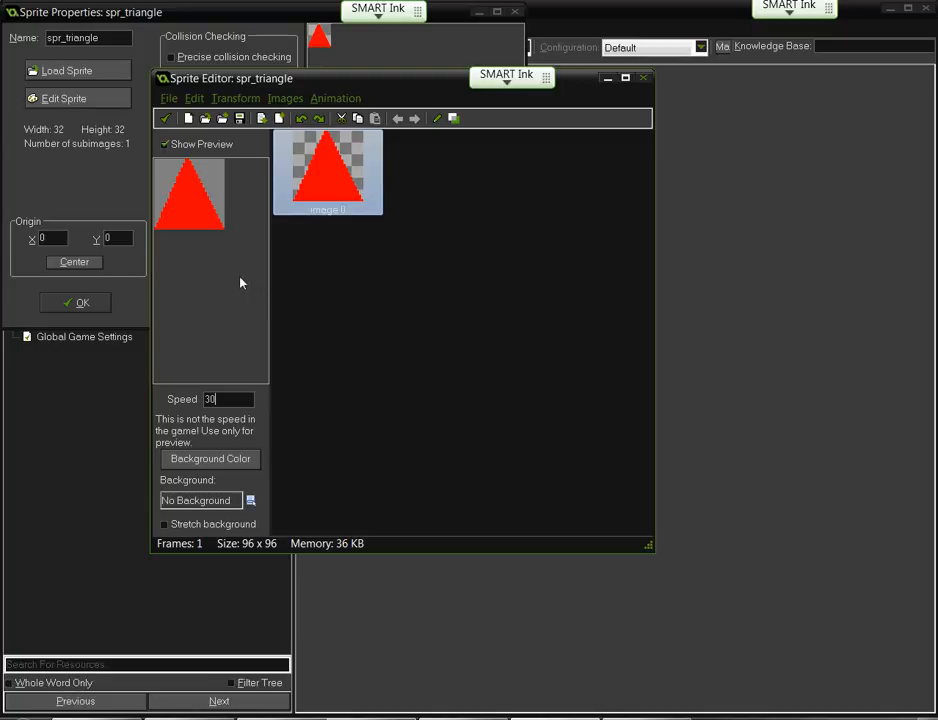
# - Open image 0 of spr_triangle in the Image Editor and nudge its window down and right
pyautogui.doubleClick(322, 172)
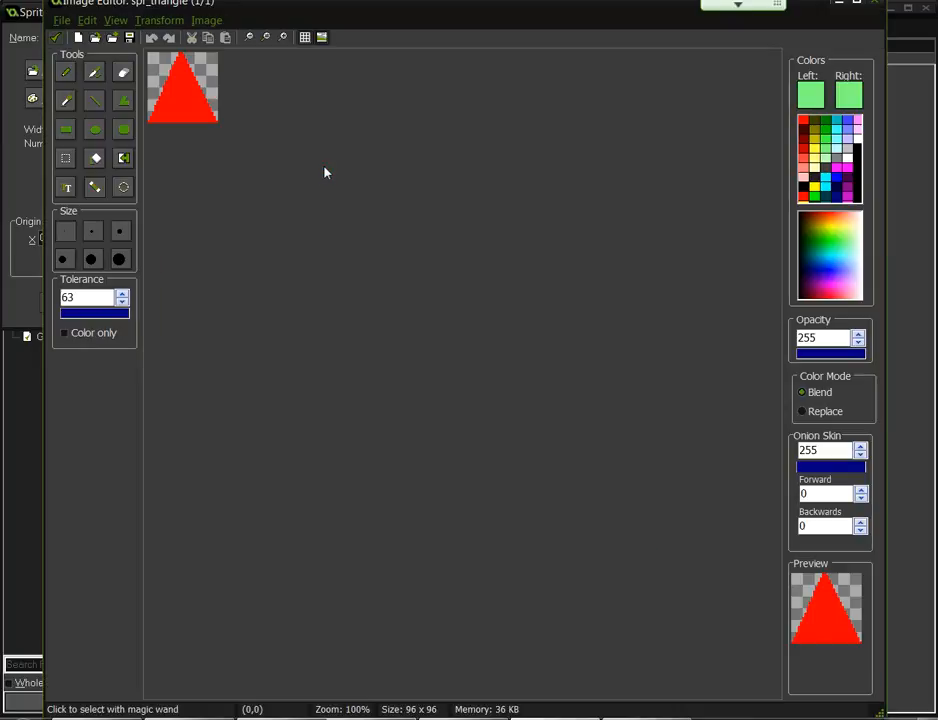
pyautogui.moveTo(239, 10); pyautogui.dragTo(266, 30)
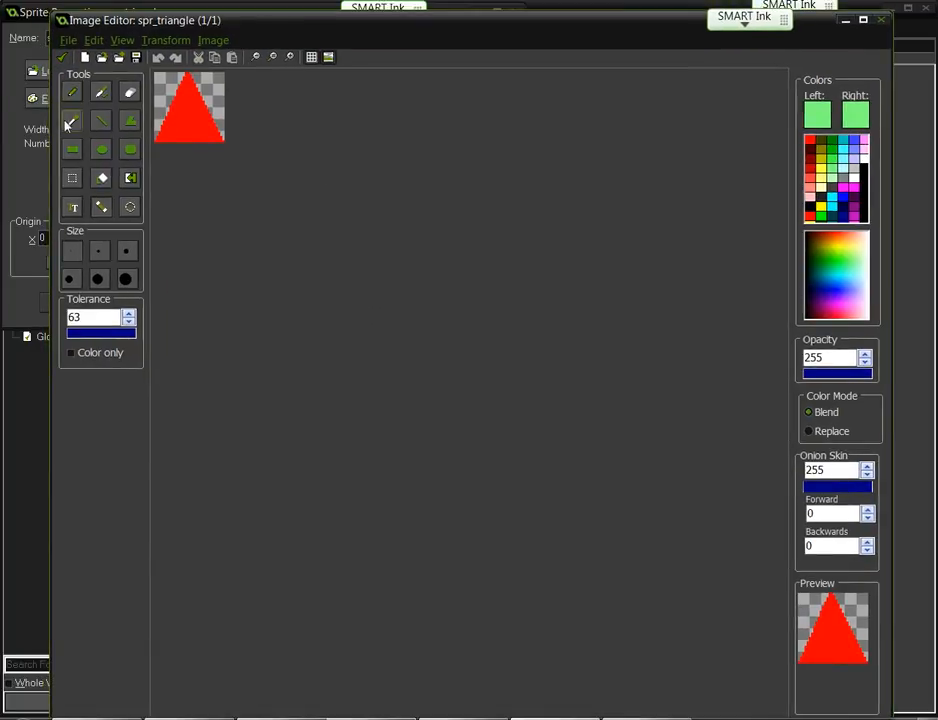